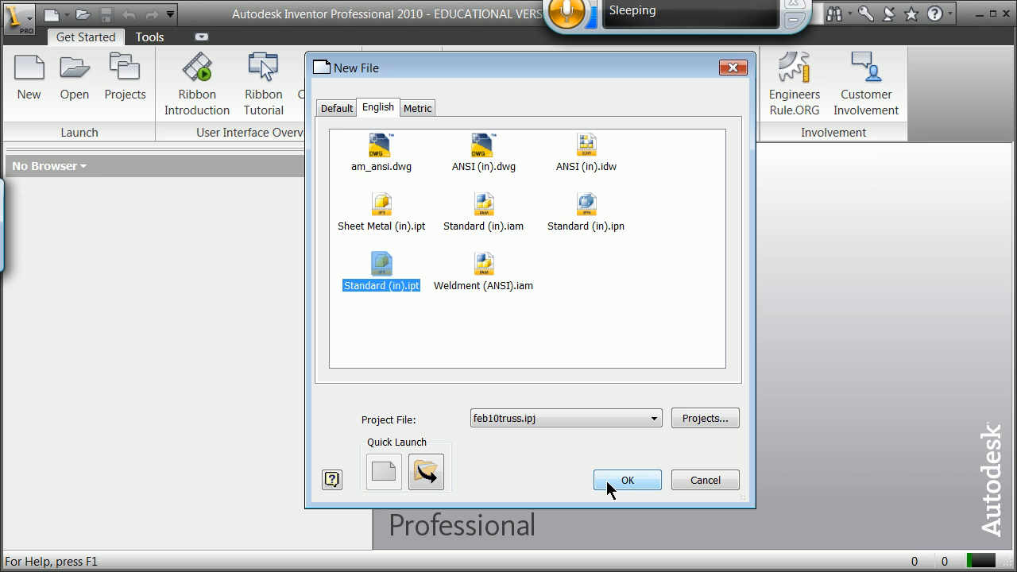
Step: Create a new part from the Standard (in).ipt template and close the Windows Help and Support window
{"action": "left_click", "coordinate": [606, 481]}
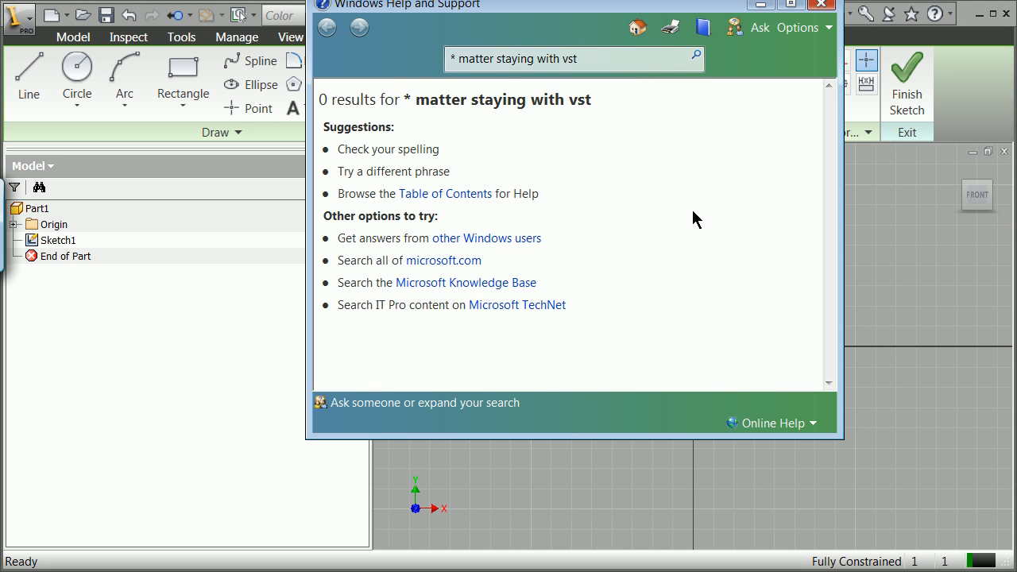
{"action": "left_click", "coordinate": [821, 5]}
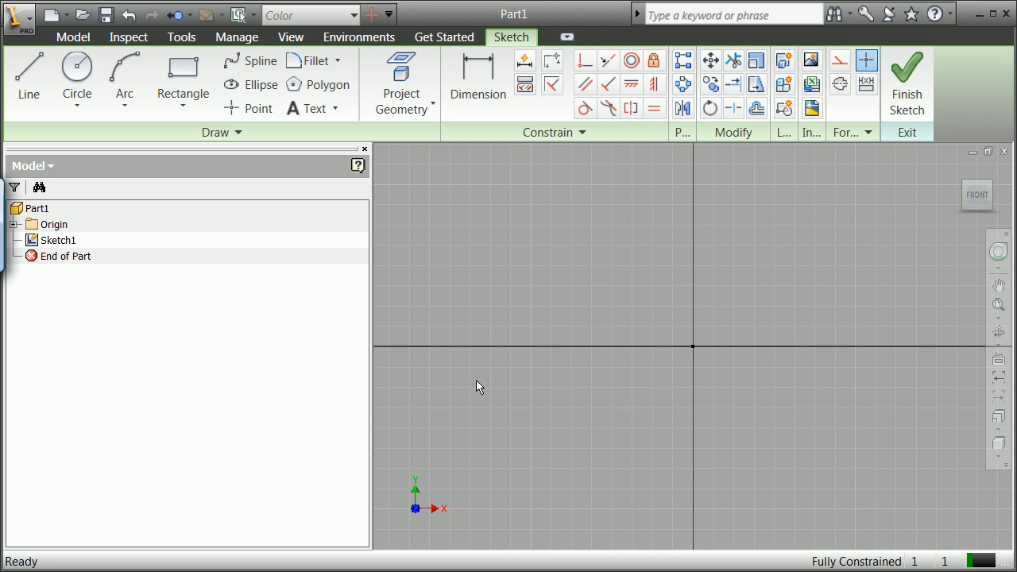
Step: Sketch a horizontal rectangle about 1.92 in by 0.455 in around the sketch origin
{"action": "left_click", "coordinate": [177, 84]}
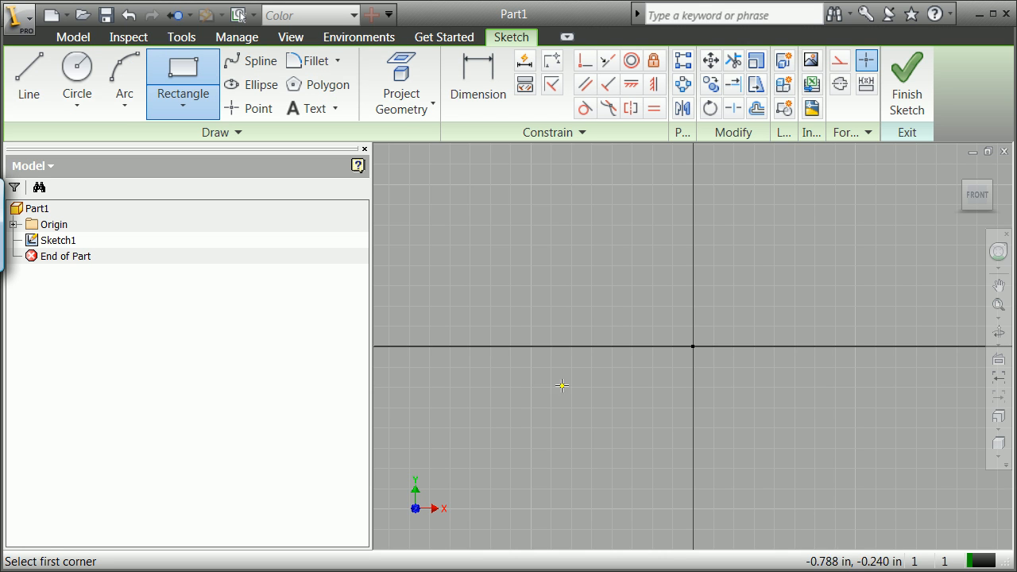
{"action": "left_click", "coordinate": [532, 381]}
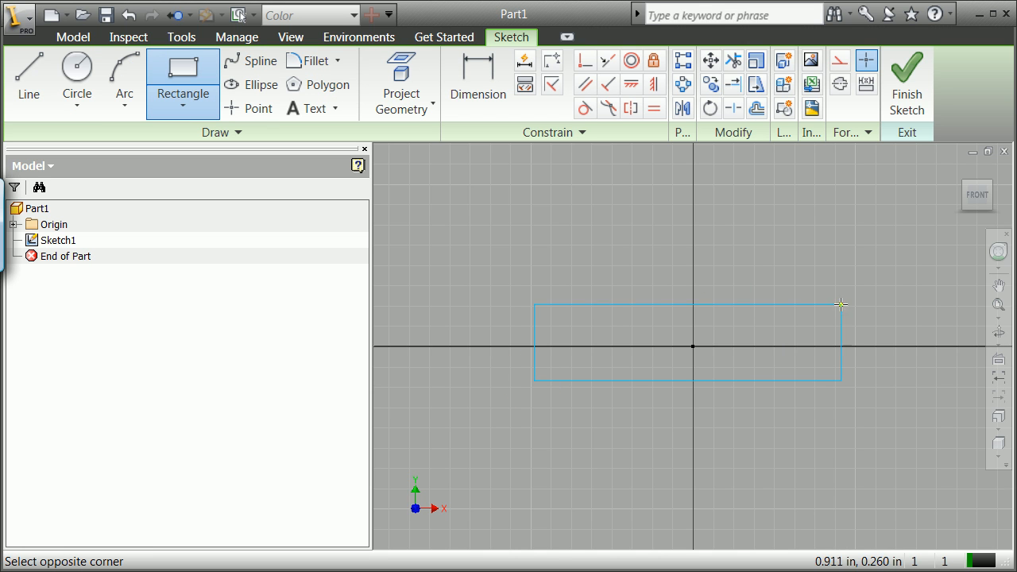
{"action": "left_click", "coordinate": [845, 307]}
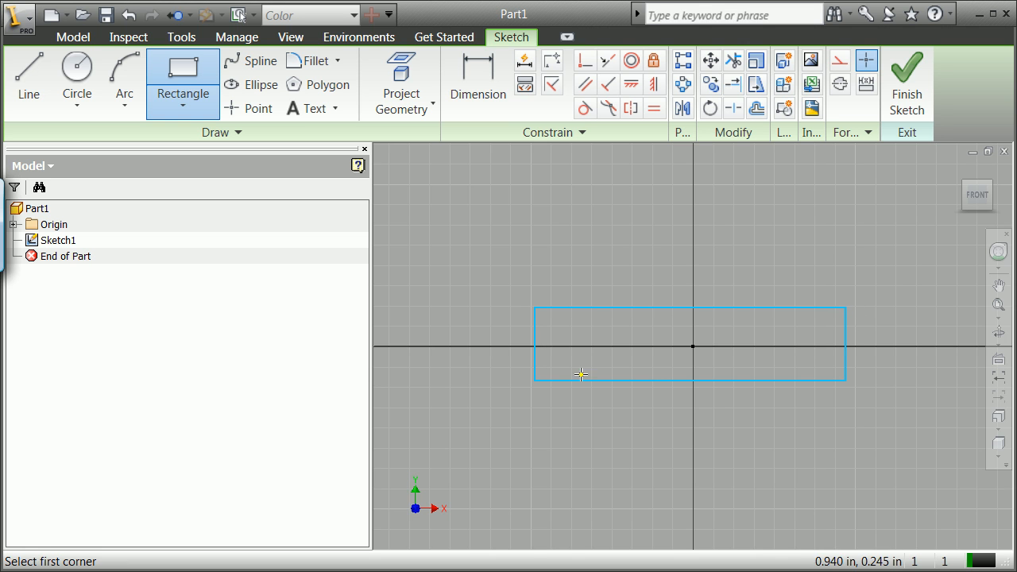
Step: Dimension the rectangle's lower-right corner angle, its bottom edge length and its left edge height
{"action": "left_click", "coordinate": [478, 86]}
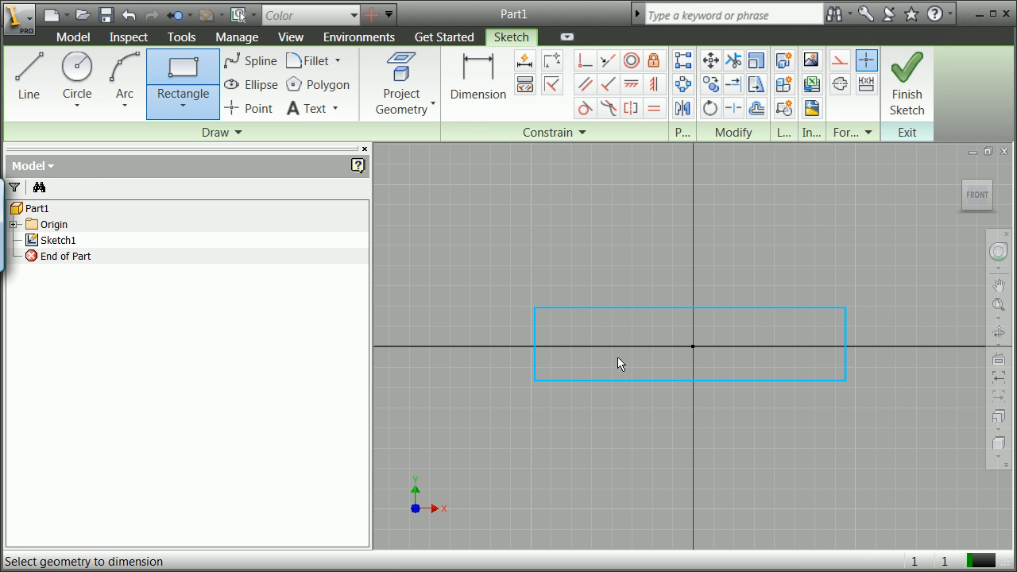
{"action": "left_click", "coordinate": [731, 381]}
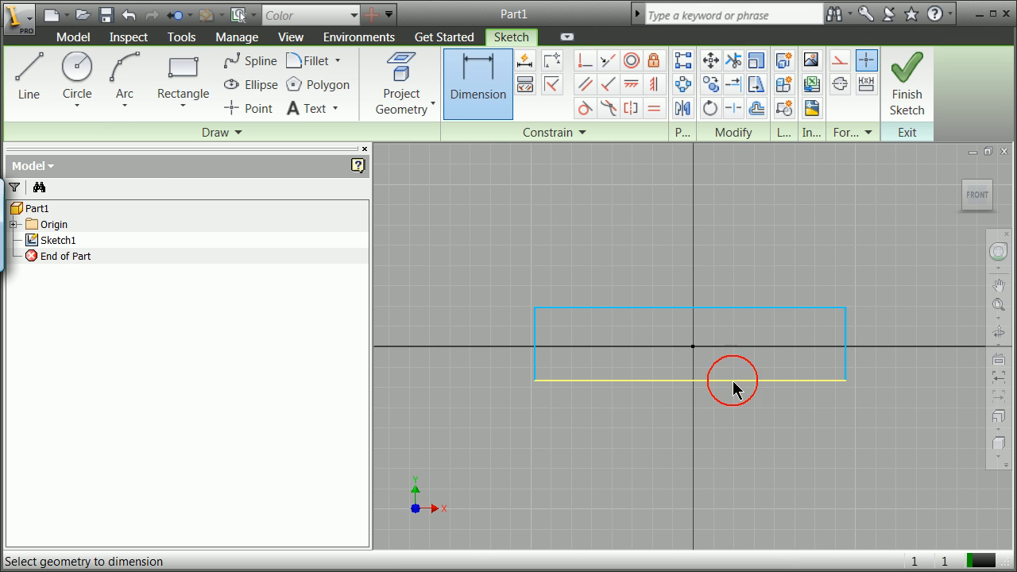
{"action": "left_click", "coordinate": [845, 347]}
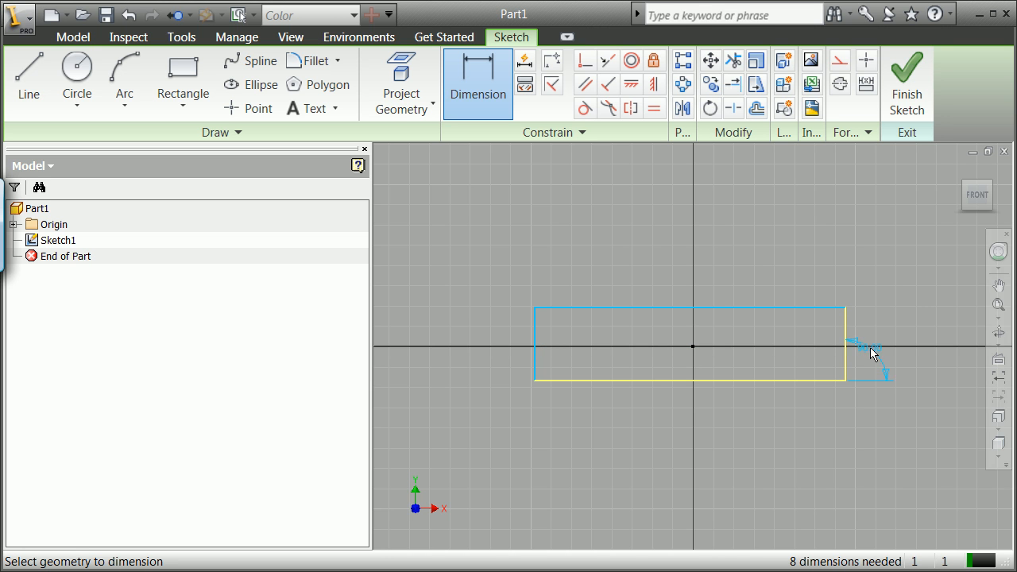
{"action": "left_click", "coordinate": [889, 343]}
{"action": "left_click", "coordinate": [660, 383]}
{"action": "left_click", "coordinate": [660, 407]}
{"action": "left_click", "coordinate": [535, 354]}
{"action": "left_click", "coordinate": [509, 354]}
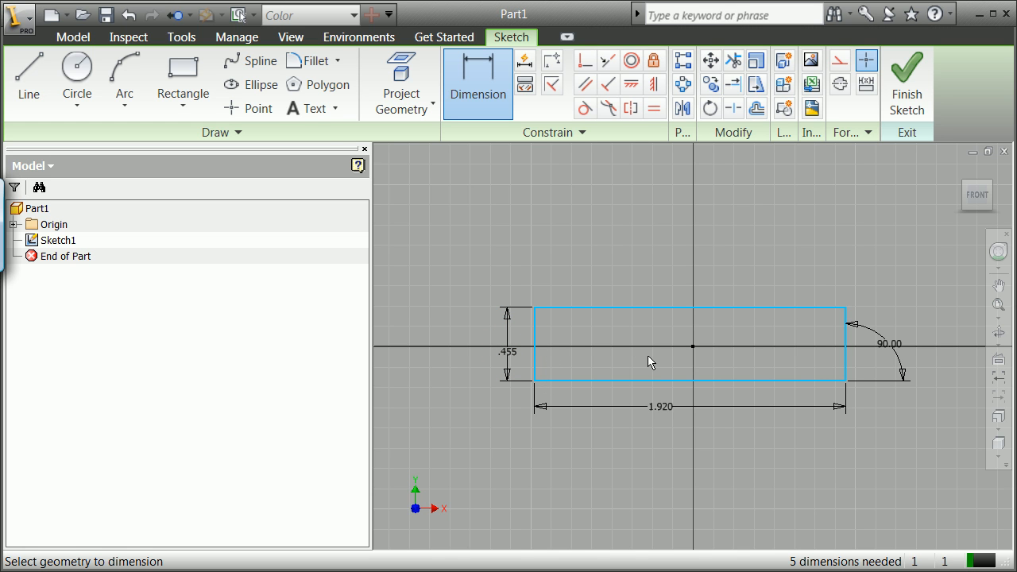
Step: Set the rectangle's vertical height dimension to 10 in
{"action": "left_click", "coordinate": [509, 353]}
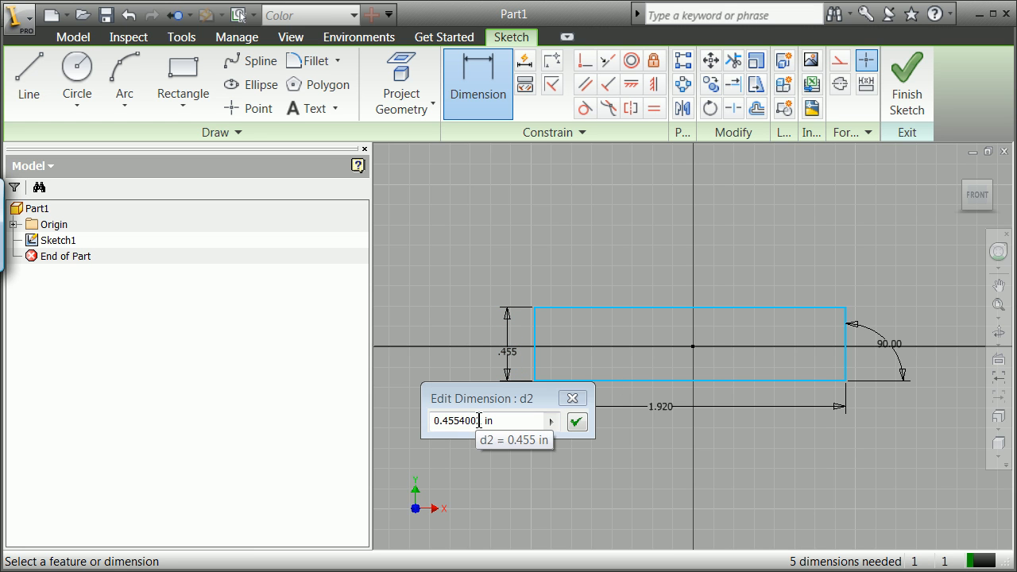
{"action": "left_click", "coordinate": [384, 410]}
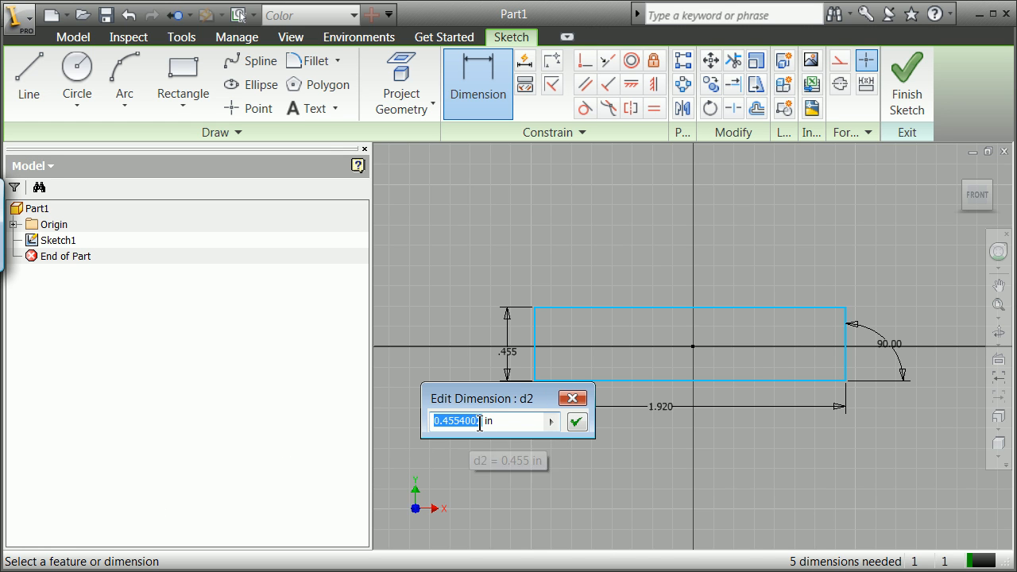
{"action": "left_click", "coordinate": [479, 419]}
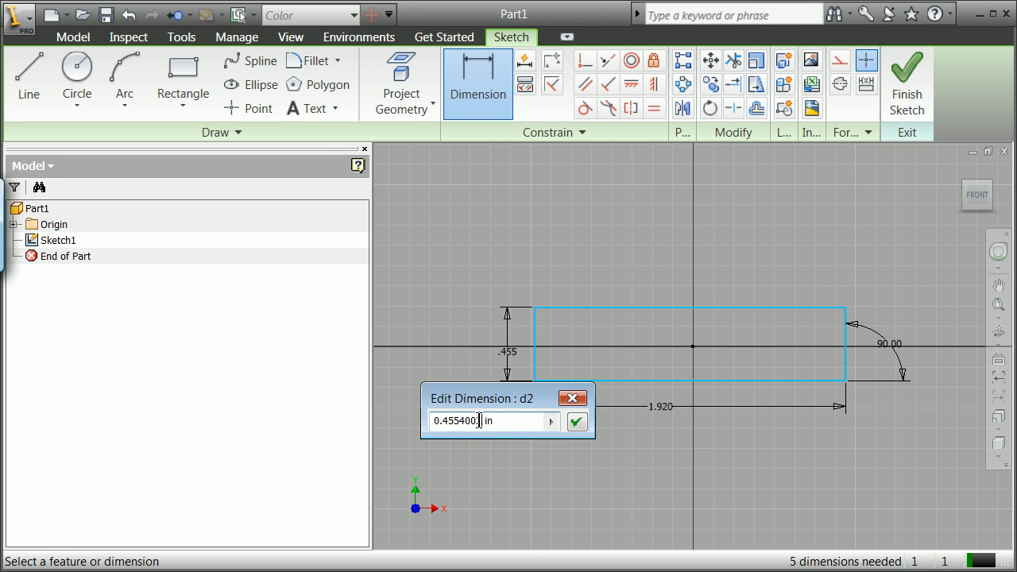
{"action": "double_click", "coordinate": [479, 420]}
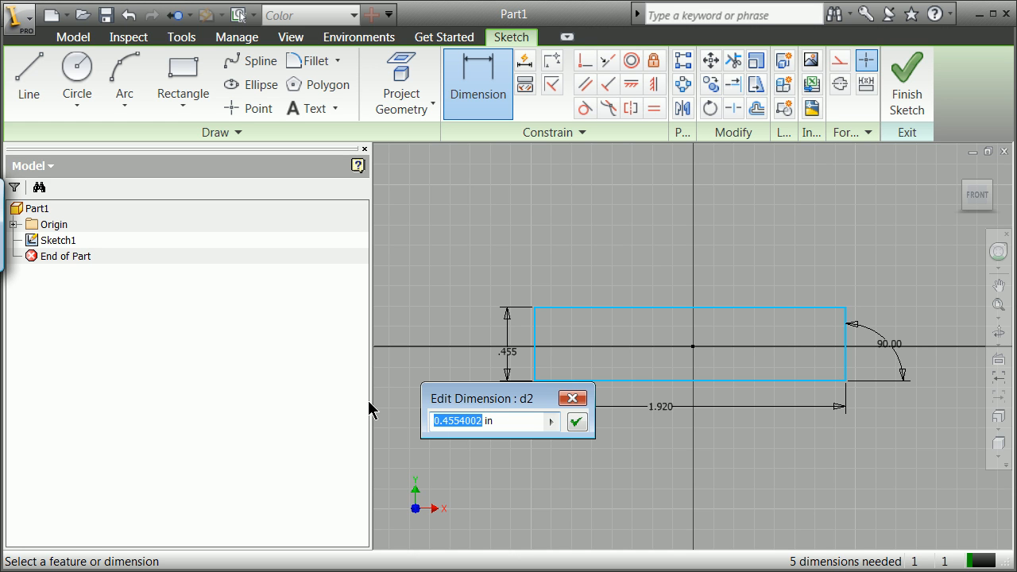
{"action": "type", "text": "1"}
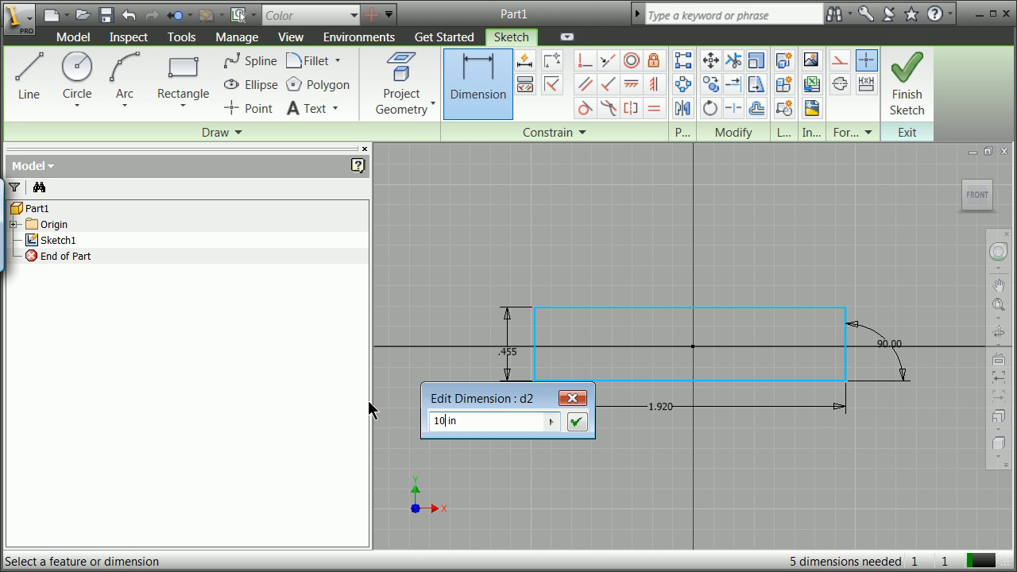
{"action": "type", "text": "0 in"}
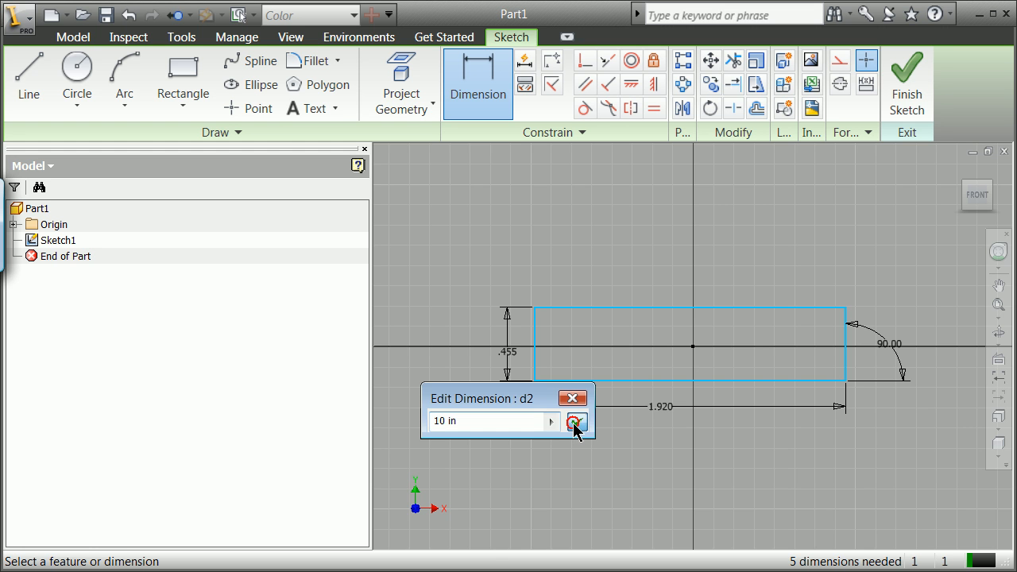
{"action": "left_click", "coordinate": [576, 421]}
Step: Set the rectangle's horizontal length dimension to 120 in
{"action": "scroll", "coordinate": [575, 425], "scroll_direction": "down", "scroll_amount": 5}
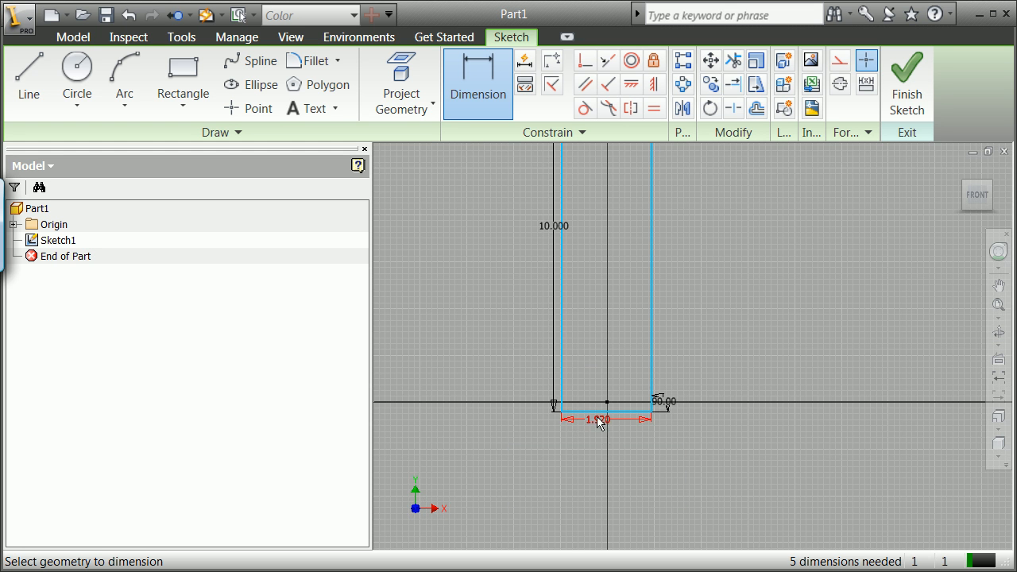
{"action": "left_click", "coordinate": [598, 421]}
{"action": "left_click", "coordinate": [584, 484]}
{"action": "left_click_drag", "start_coordinate": [584, 484], "coordinate": [429, 472]}
{"action": "type", "text": "10"}
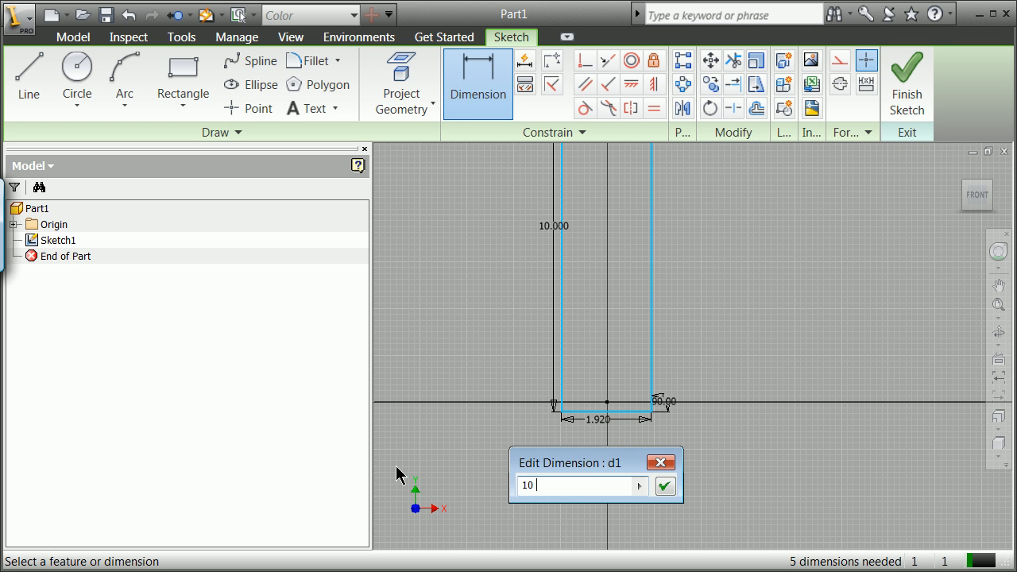
{"action": "left_click", "coordinate": [665, 486]}
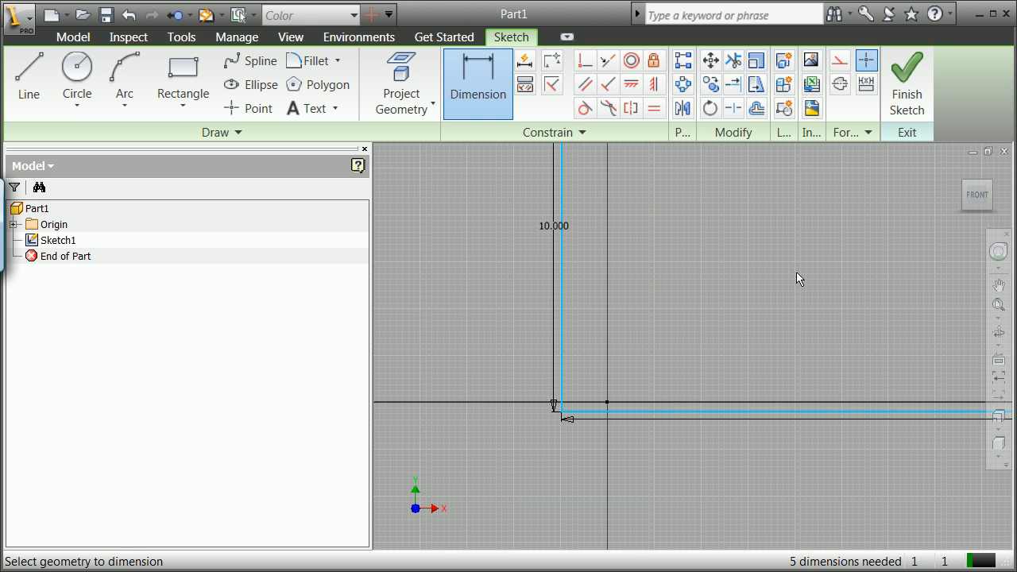
Step: Finish the sketch and extrude the rectangle profile by a distance of 1 in
{"action": "left_click", "coordinate": [998, 304]}
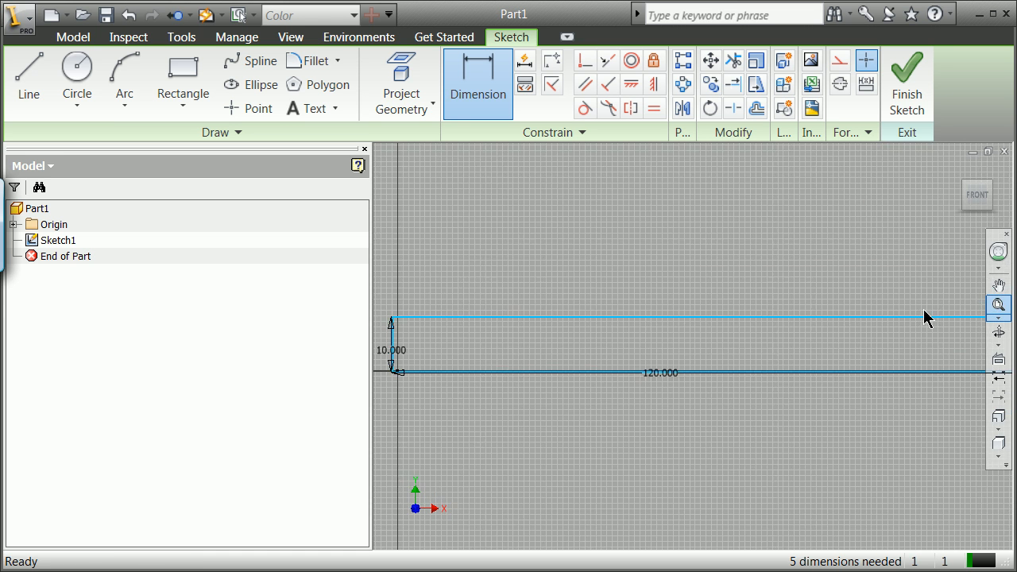
{"action": "scroll", "coordinate": [925, 314], "scroll_direction": "down", "scroll_amount": 3}
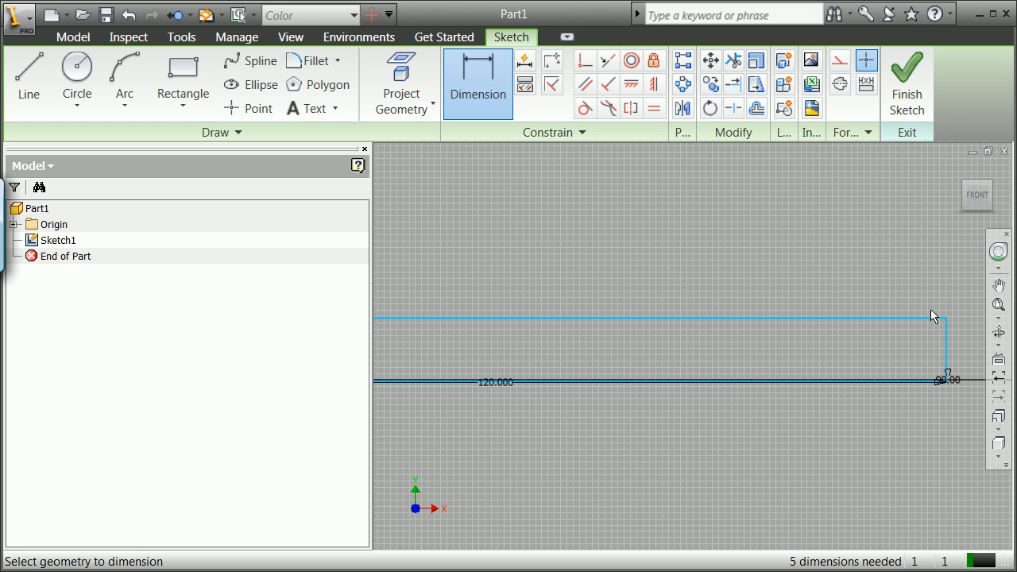
{"action": "scroll", "coordinate": [913, 319], "scroll_direction": "up", "scroll_amount": 3}
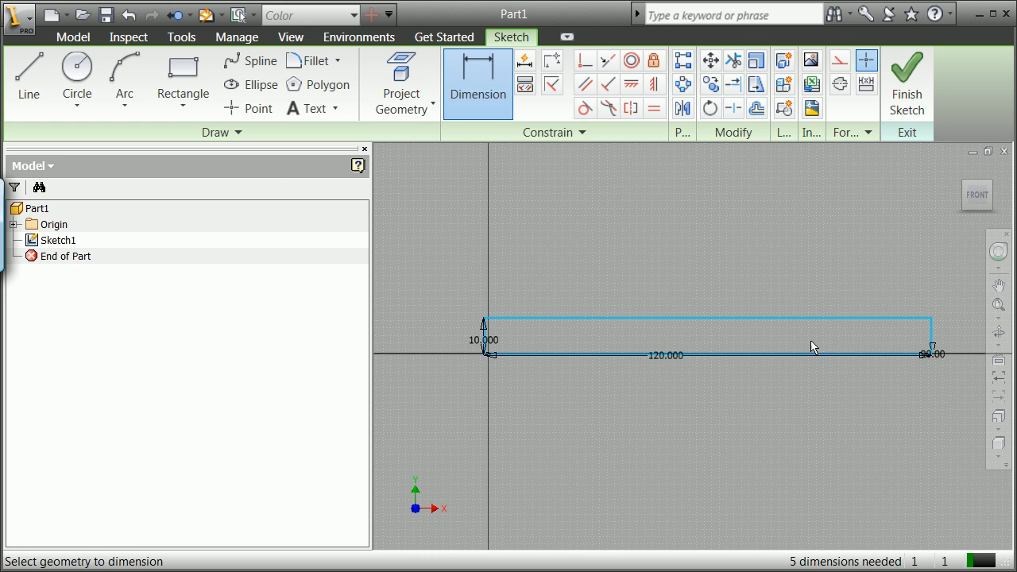
{"action": "left_click", "coordinate": [910, 82]}
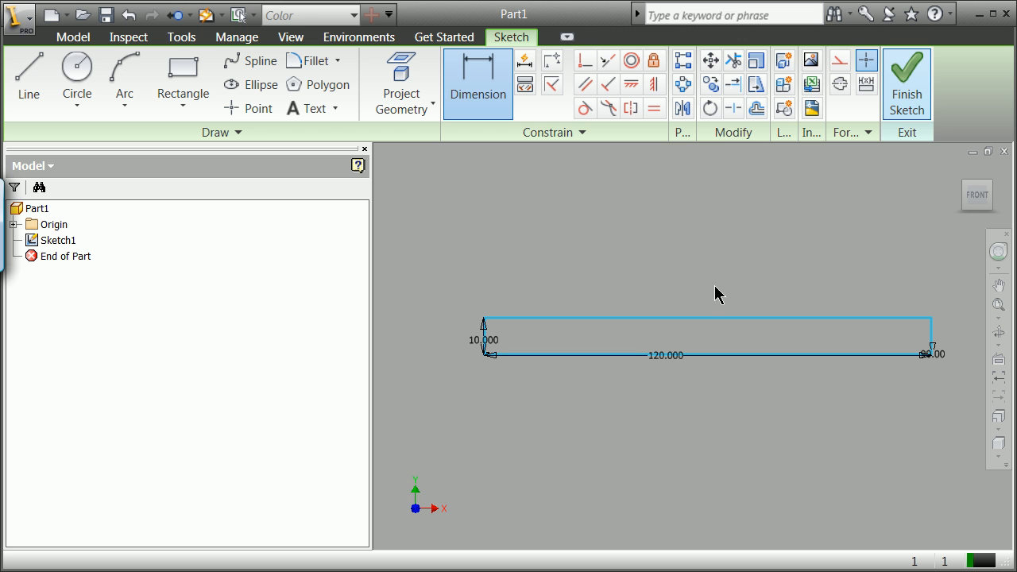
{"action": "left_click", "coordinate": [907, 80]}
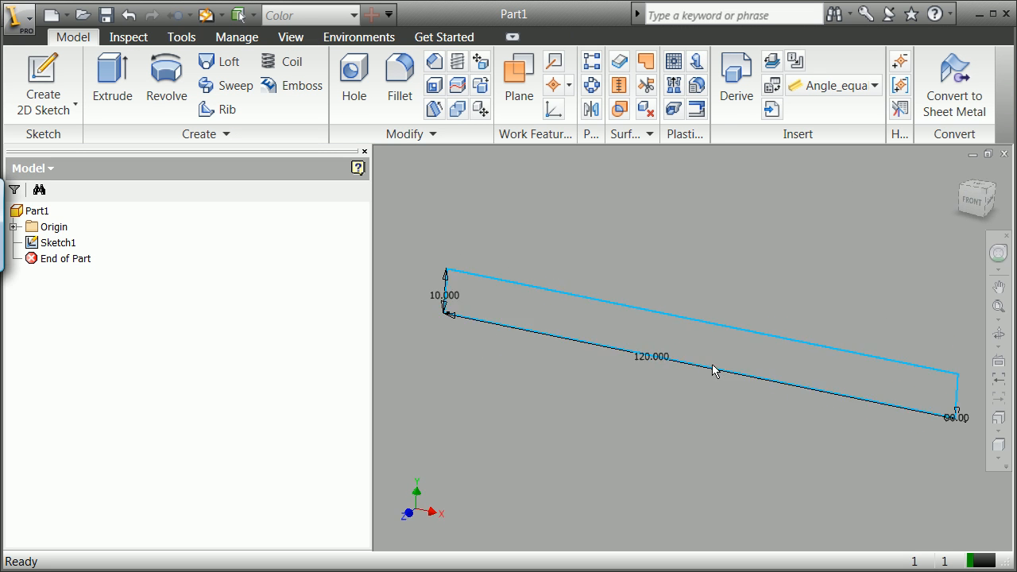
{"action": "left_click", "coordinate": [111, 79]}
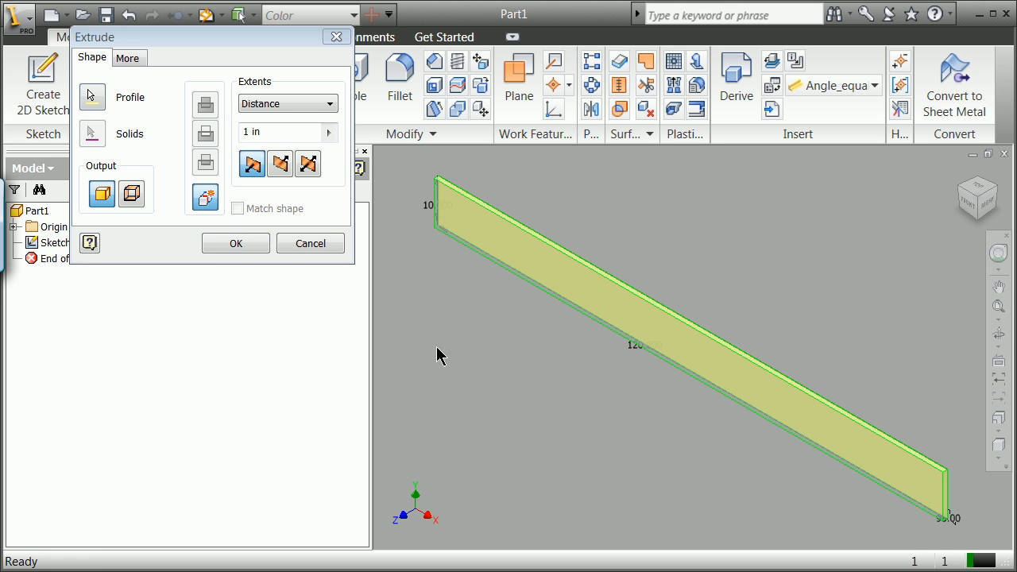
{"action": "left_click", "coordinate": [215, 243]}
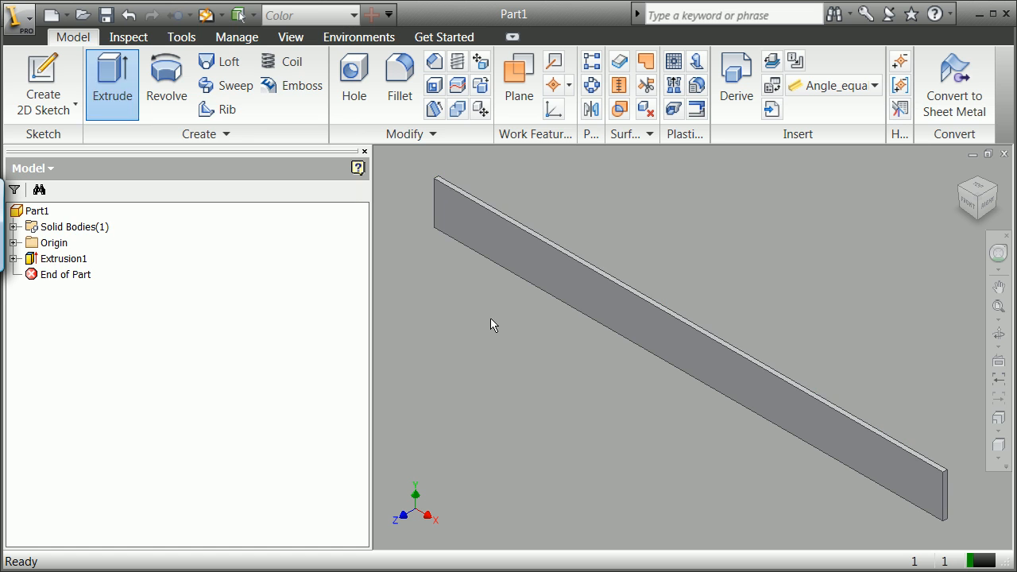
Step: Set up a simple hole with Linear placement, Through All termination and a diameter of .75 in
{"action": "left_click", "coordinate": [967, 202]}
{"action": "scroll", "coordinate": [922, 352], "scroll_direction": "down", "scroll_amount": 5}
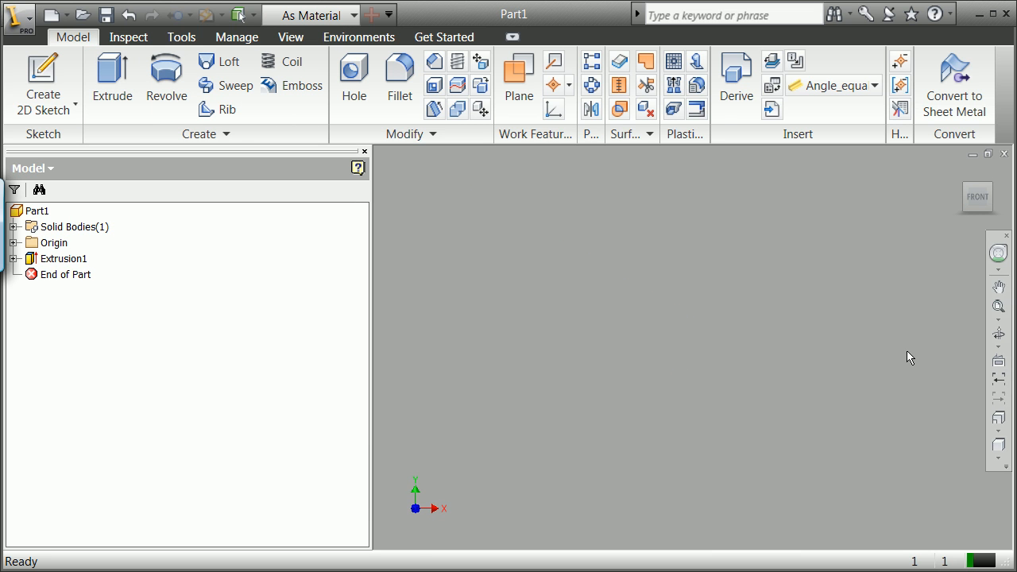
{"action": "scroll", "coordinate": [905, 351], "scroll_direction": "up", "scroll_amount": 3}
{"action": "scroll", "coordinate": [807, 340], "scroll_direction": "up", "scroll_amount": 2}
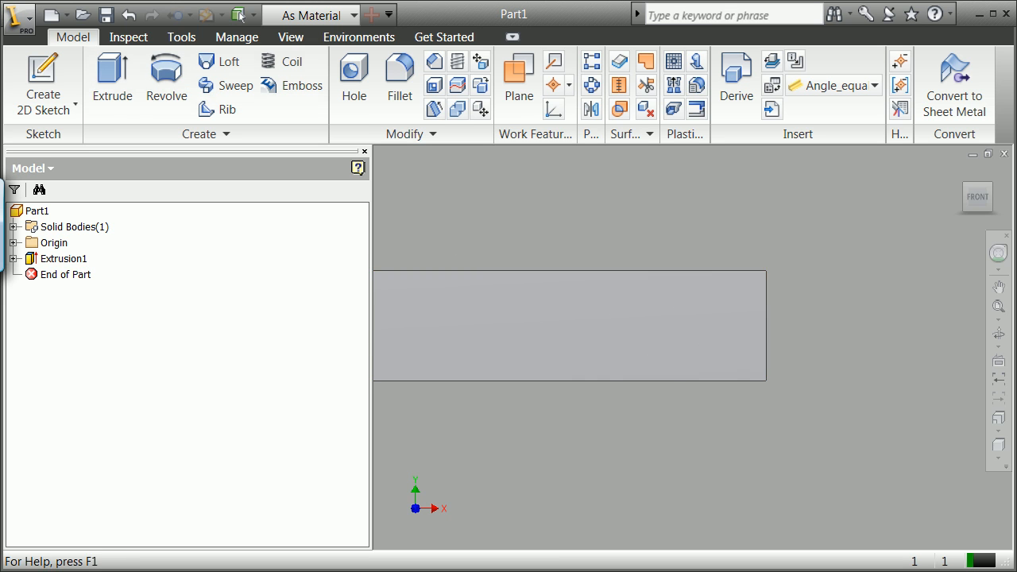
{"action": "left_click", "coordinate": [347, 83]}
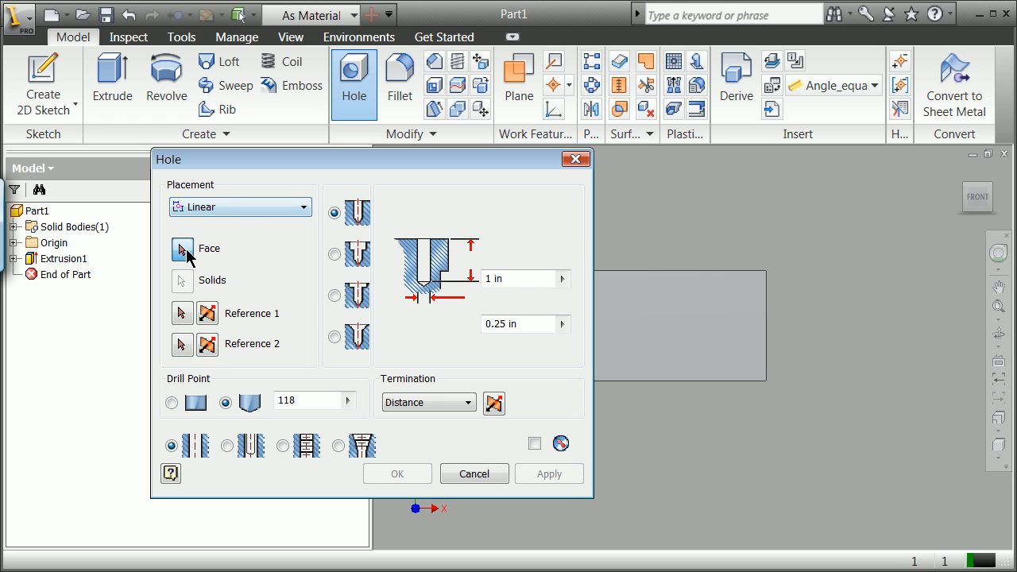
{"action": "left_click", "coordinate": [305, 207]}
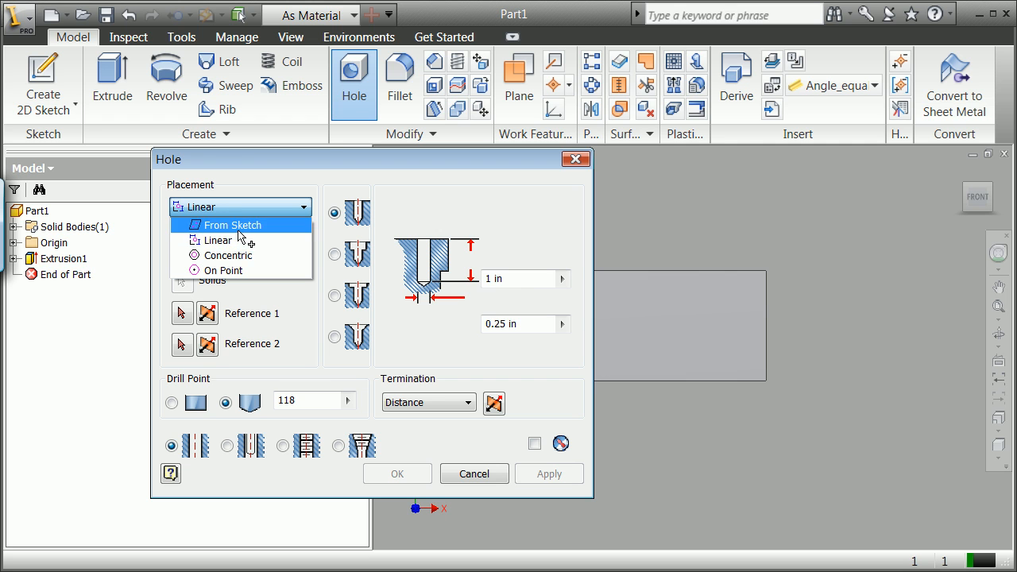
{"action": "left_click", "coordinate": [226, 240]}
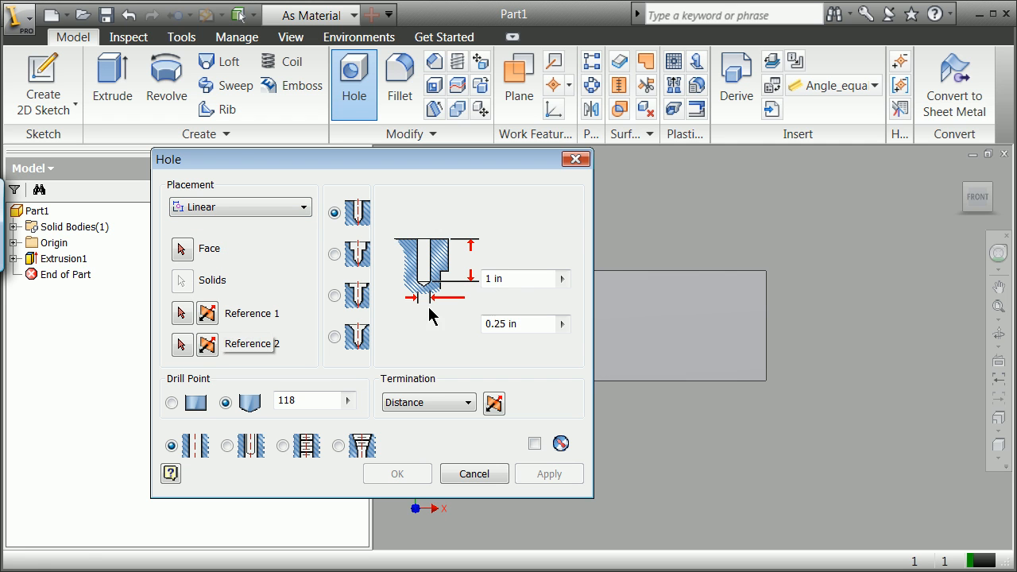
{"action": "left_click", "coordinate": [172, 403]}
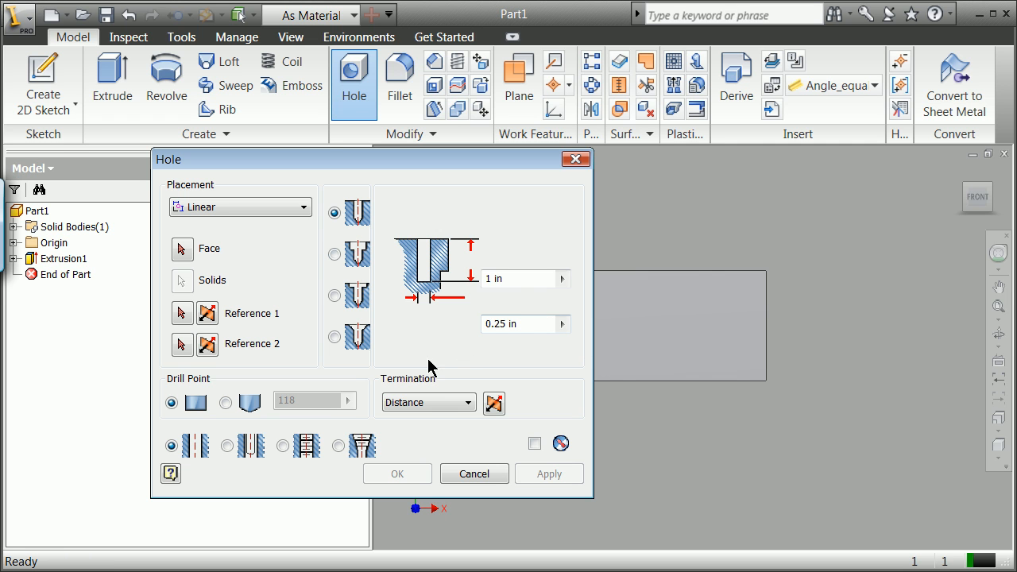
{"action": "left_click", "coordinate": [439, 405]}
{"action": "left_click", "coordinate": [431, 431]}
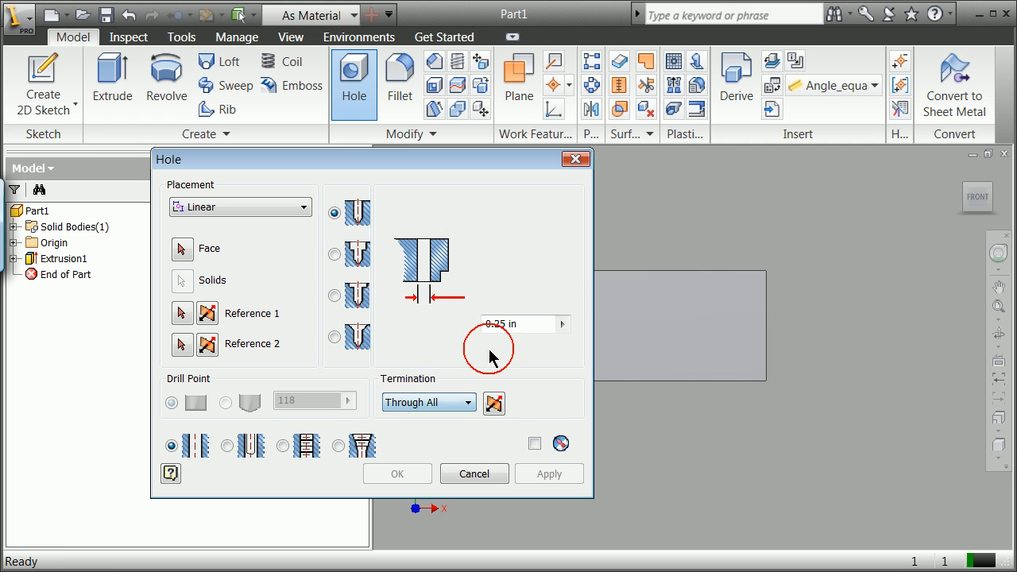
{"action": "double_click", "coordinate": [497, 323]}
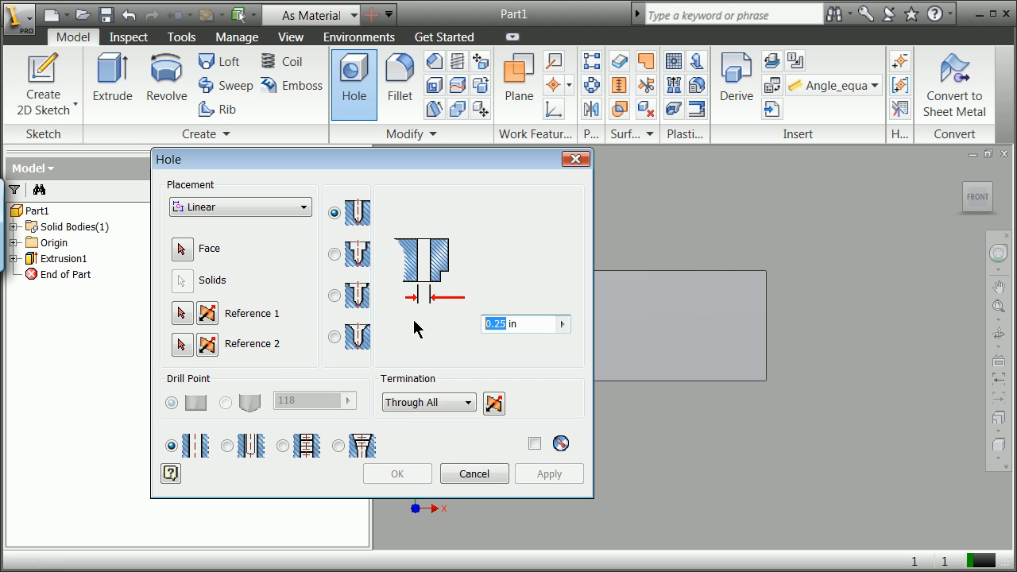
{"action": "type", "text": ".75"}
Step: Place a hole centre near the lower right corner of the plate's front face, referenced to the right and bottom edges
{"action": "left_click", "coordinate": [182, 249]}
{"action": "left_click", "coordinate": [758, 349]}
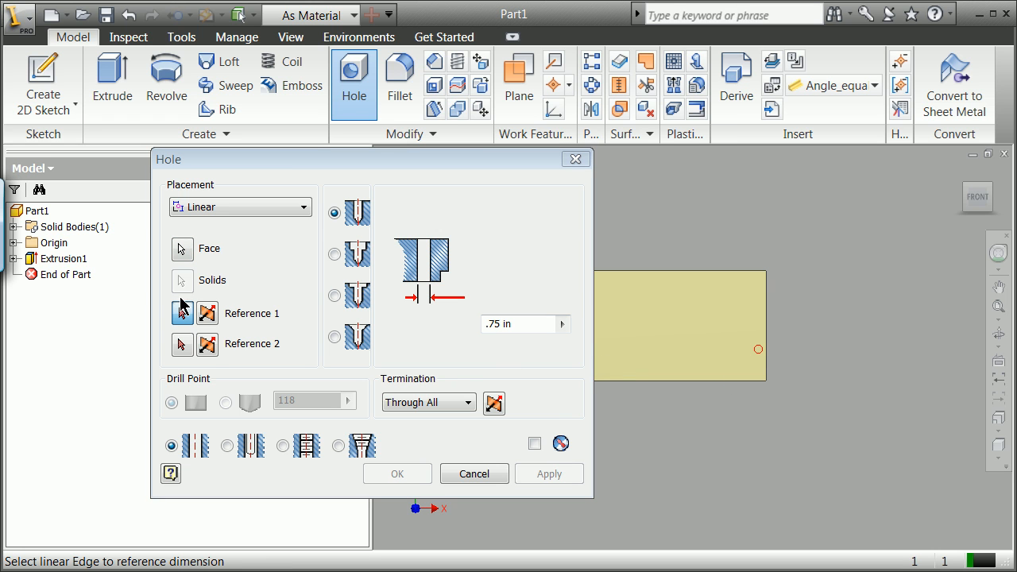
{"action": "left_click", "coordinate": [765, 366]}
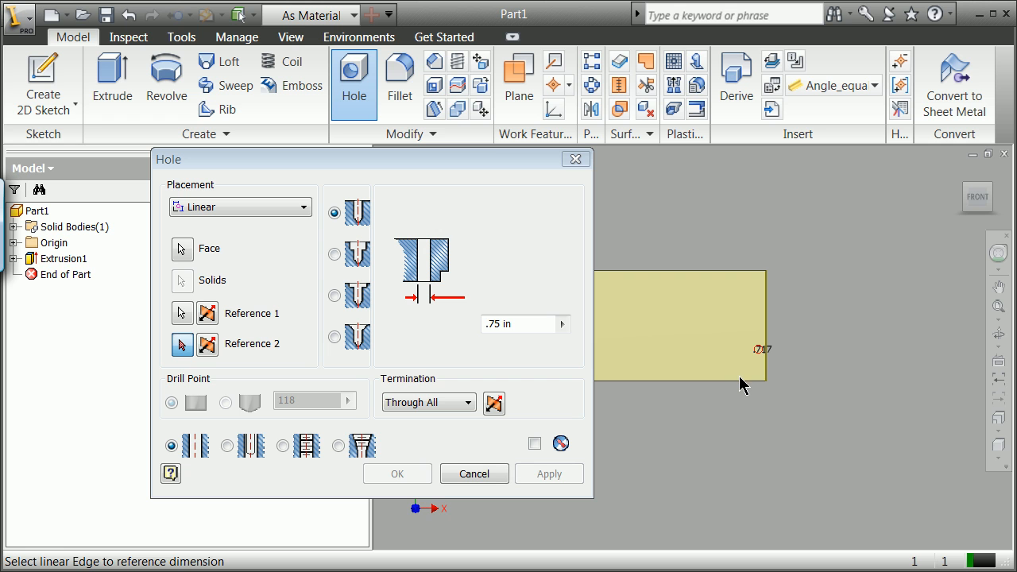
{"action": "left_click", "coordinate": [739, 380]}
Step: Set the hole centre's distance from the plate's right edge to 3 in
{"action": "left_click", "coordinate": [760, 351]}
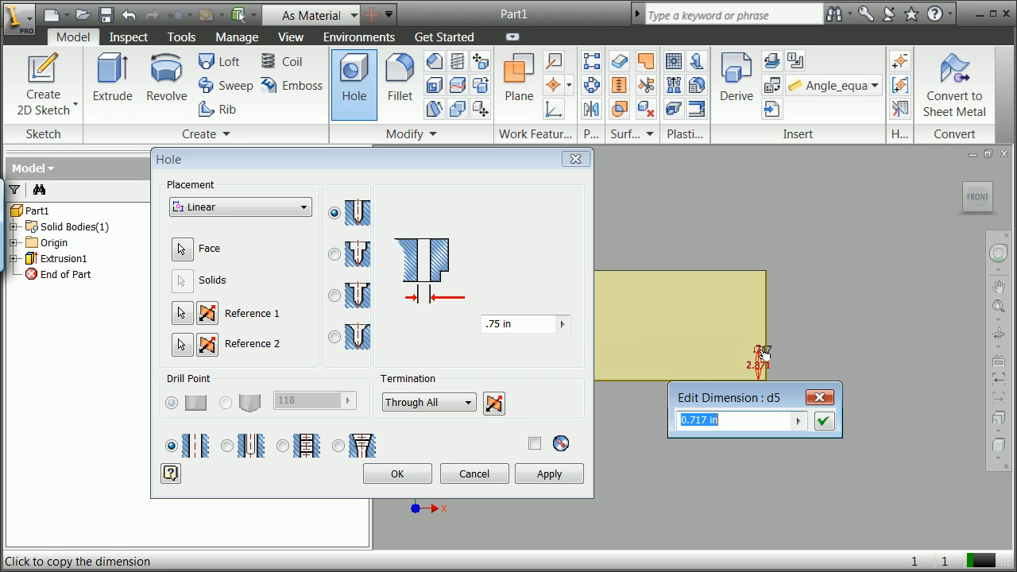
{"action": "double_click", "coordinate": [688, 421]}
{"action": "type", "text": "3"}
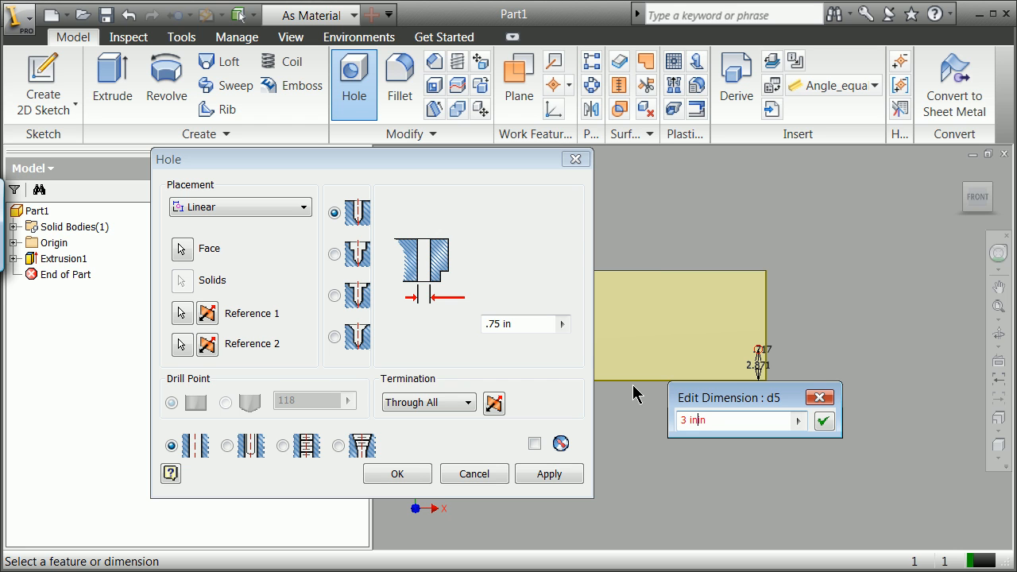
{"action": "left_click", "coordinate": [814, 421]}
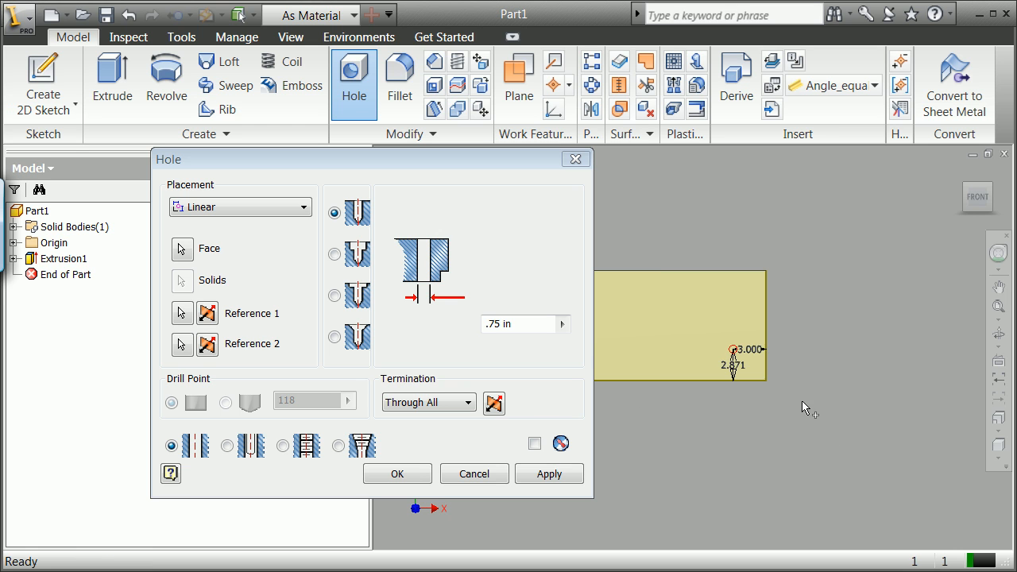
Step: Set the hole centre's distance from the plate's bottom edge to 3 in
{"action": "left_click", "coordinate": [733, 369]}
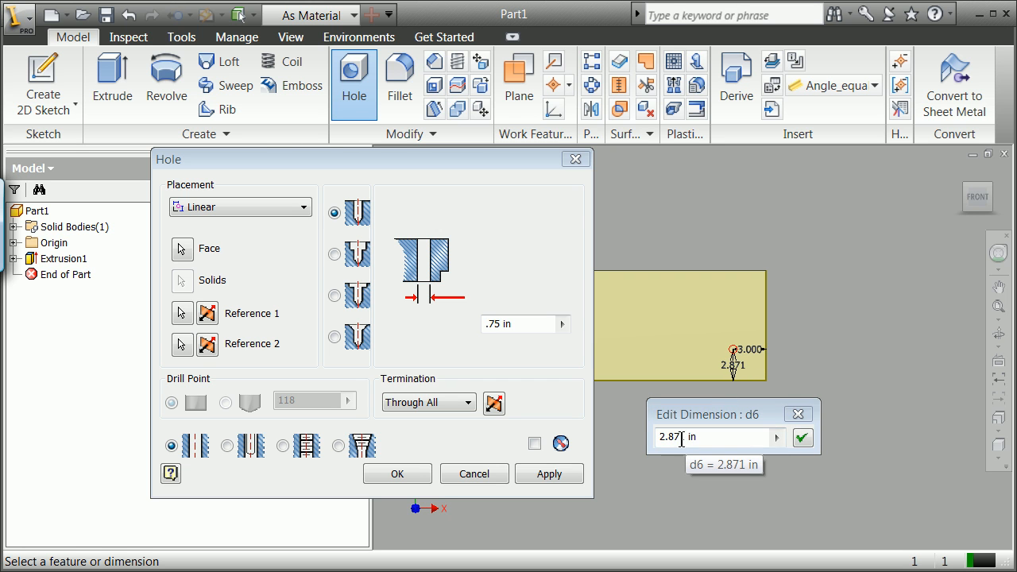
{"action": "left_click_drag", "start_coordinate": [682, 437], "coordinate": [640, 429]}
{"action": "key", "text": "shift+Left"}
{"action": "key", "text": "shift+Left"}
{"action": "key", "text": "shift+Left"}
{"action": "key", "text": "shift+Left"}
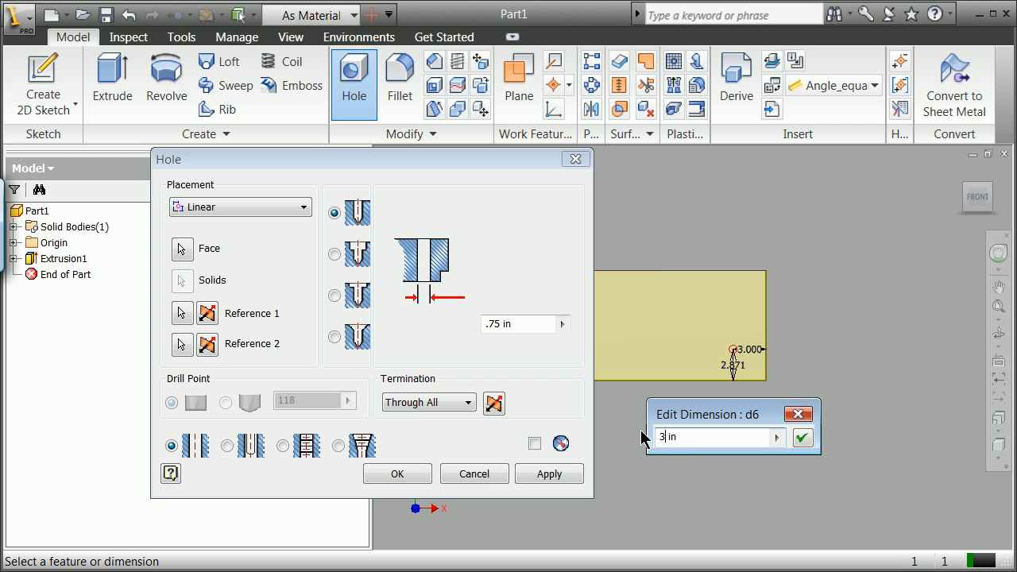
{"action": "left_click", "coordinate": [807, 436]}
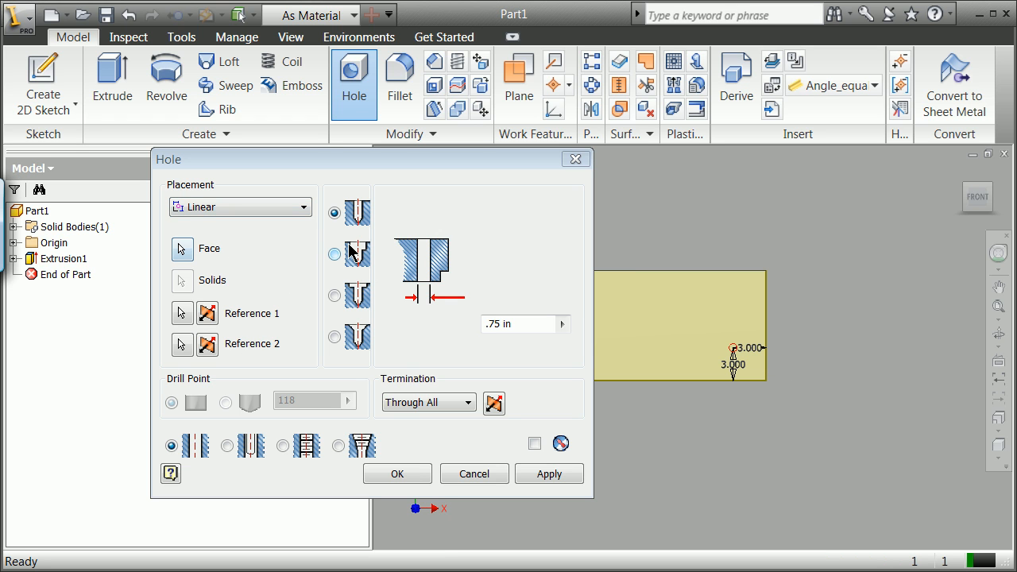
Step: Try to place an additional hole centre on the same front face, and cancel the Hole command
{"action": "left_click", "coordinate": [181, 249]}
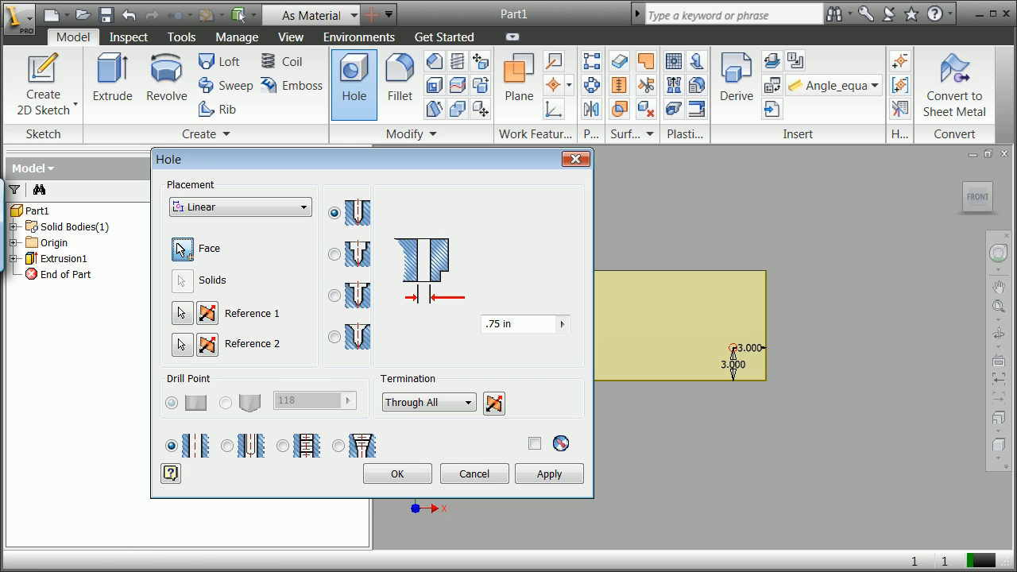
{"action": "left_click", "coordinate": [730, 318]}
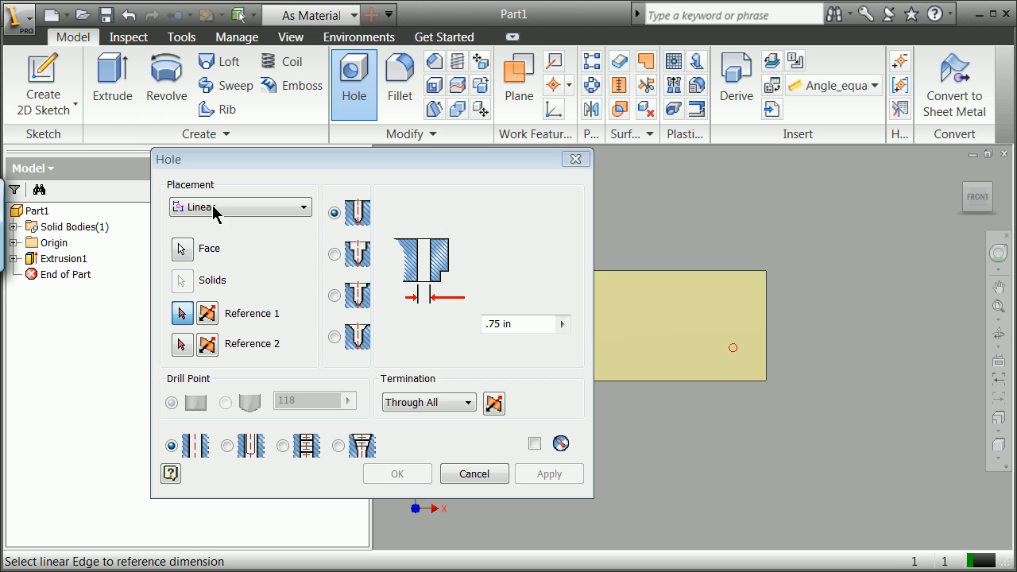
{"action": "left_click", "coordinate": [182, 249]}
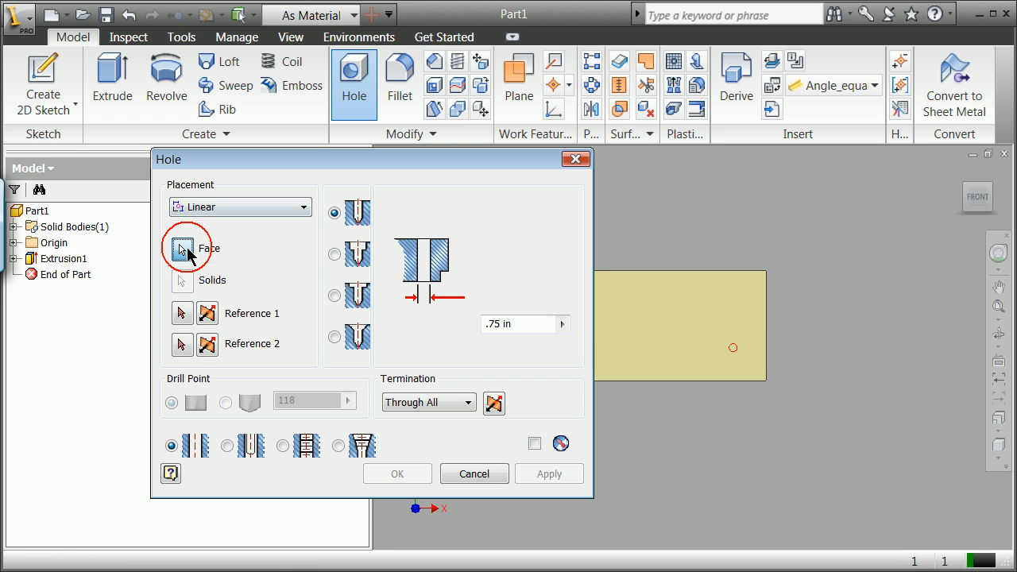
{"action": "left_click", "coordinate": [730, 318]}
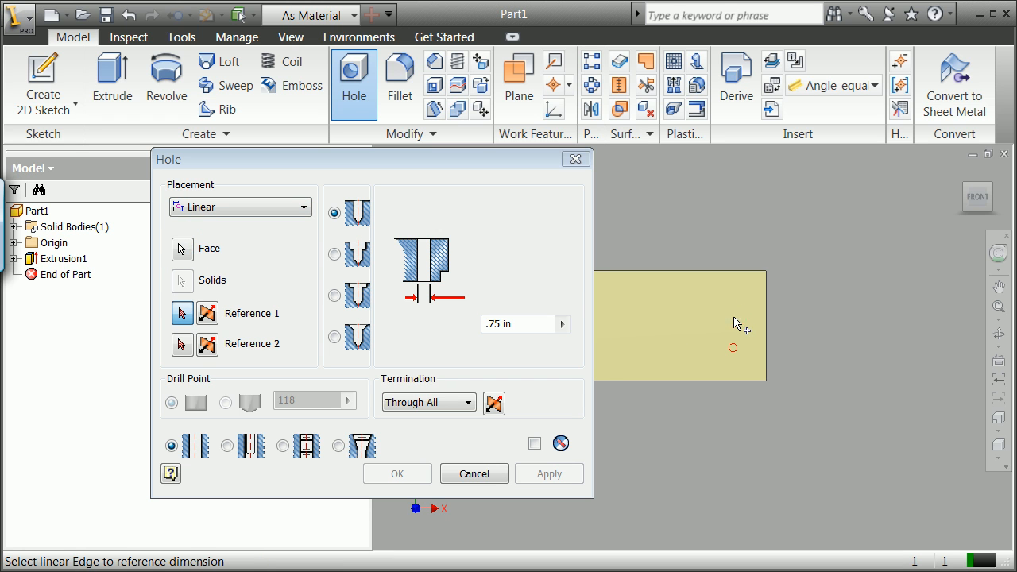
{"action": "left_click", "coordinate": [197, 238]}
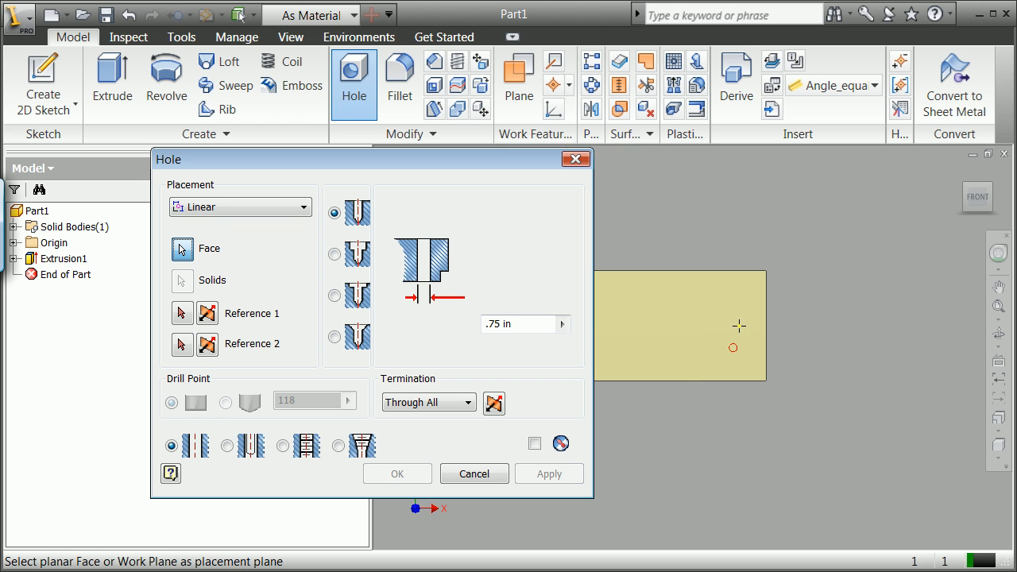
{"action": "left_click", "coordinate": [741, 328]}
{"action": "left_click", "coordinate": [182, 249]}
{"action": "left_click", "coordinate": [745, 361]}
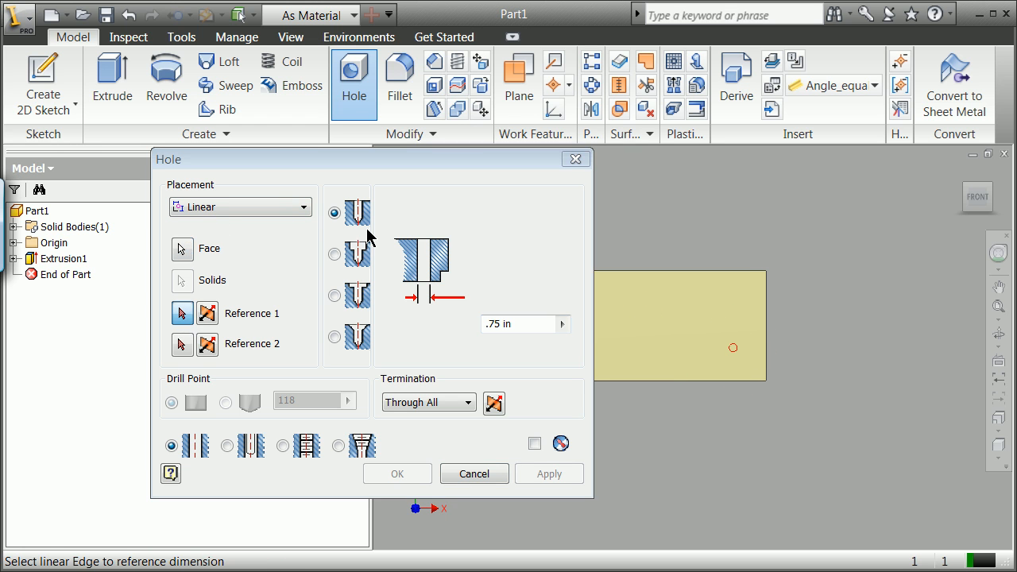
{"action": "left_click", "coordinate": [287, 206]}
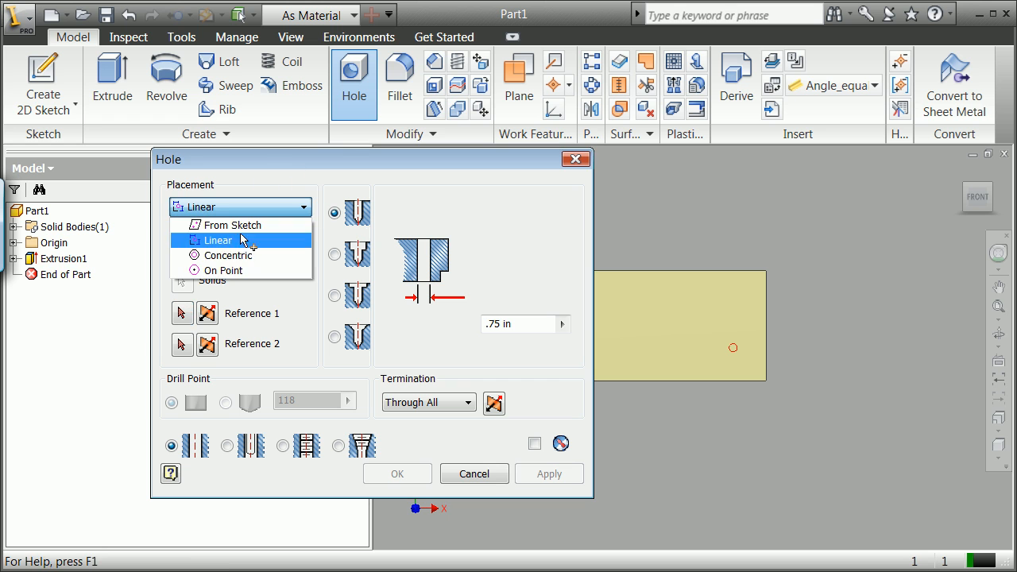
{"action": "left_click", "coordinate": [483, 478]}
{"action": "left_click", "coordinate": [483, 477]}
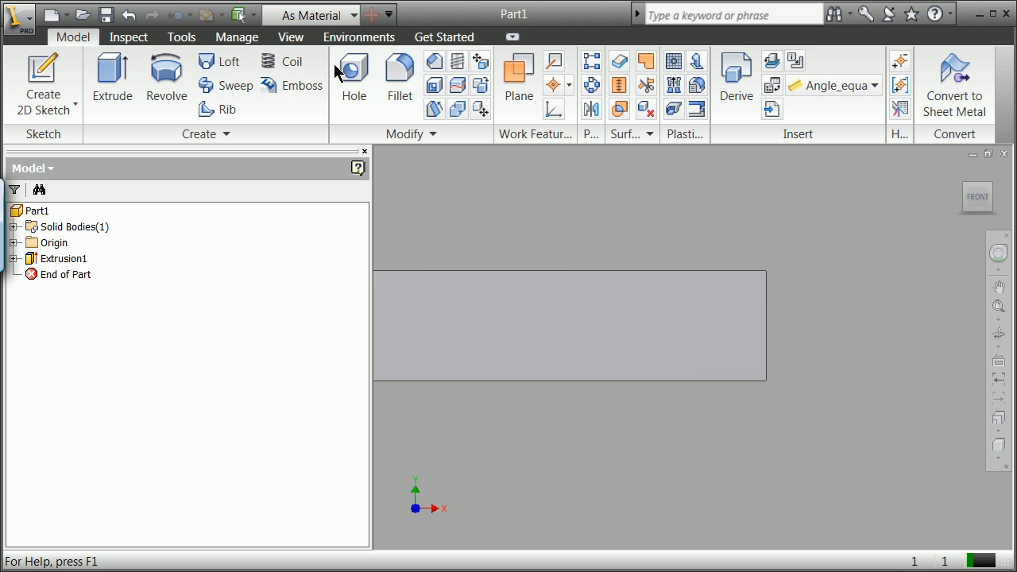
Step: Set up a new simple hole with Linear placement, a flat drill point and Through All termination
{"action": "left_click", "coordinate": [354, 76]}
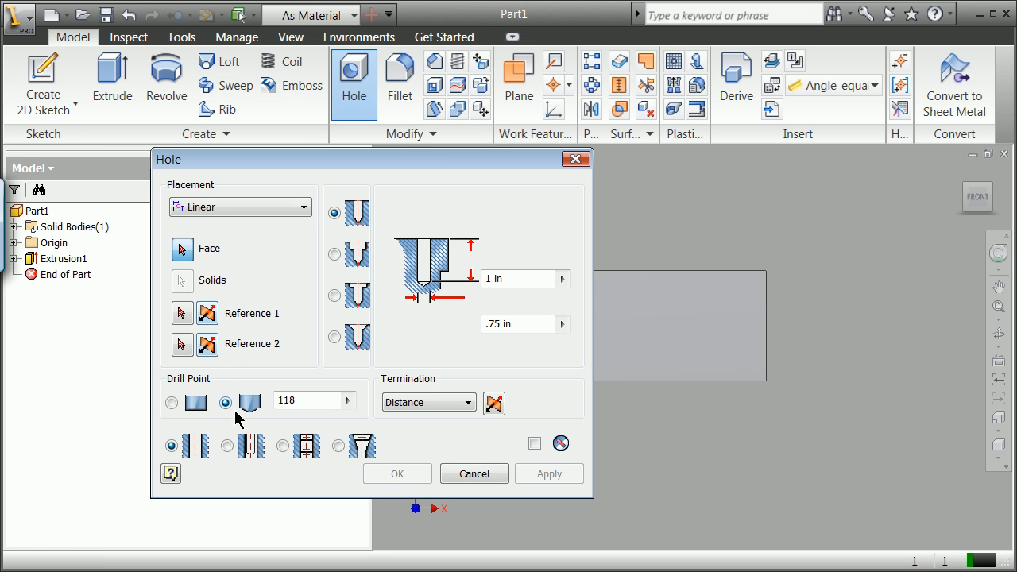
{"action": "left_click", "coordinate": [172, 403]}
{"action": "left_click", "coordinate": [469, 402]}
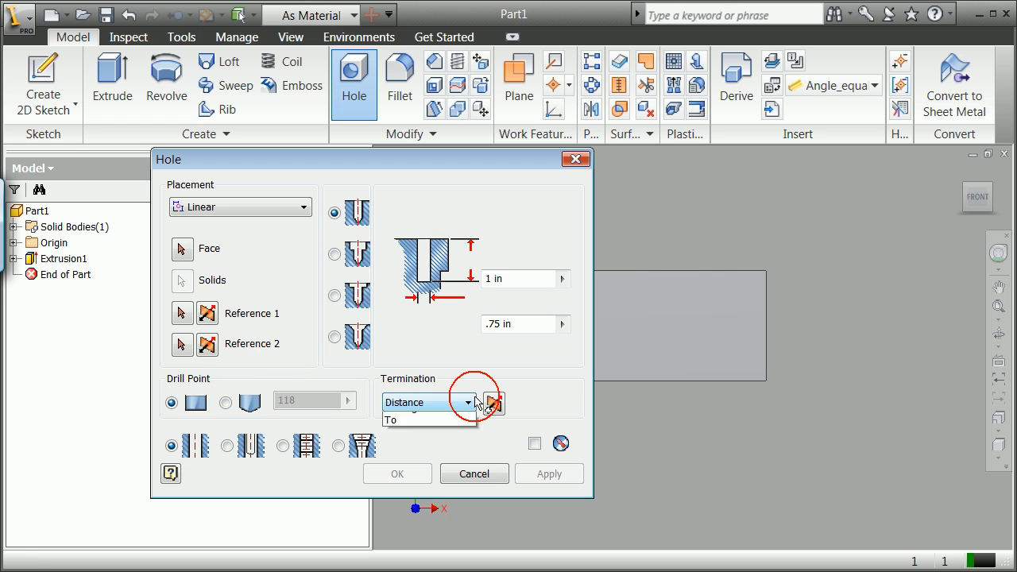
{"action": "left_click", "coordinate": [429, 433]}
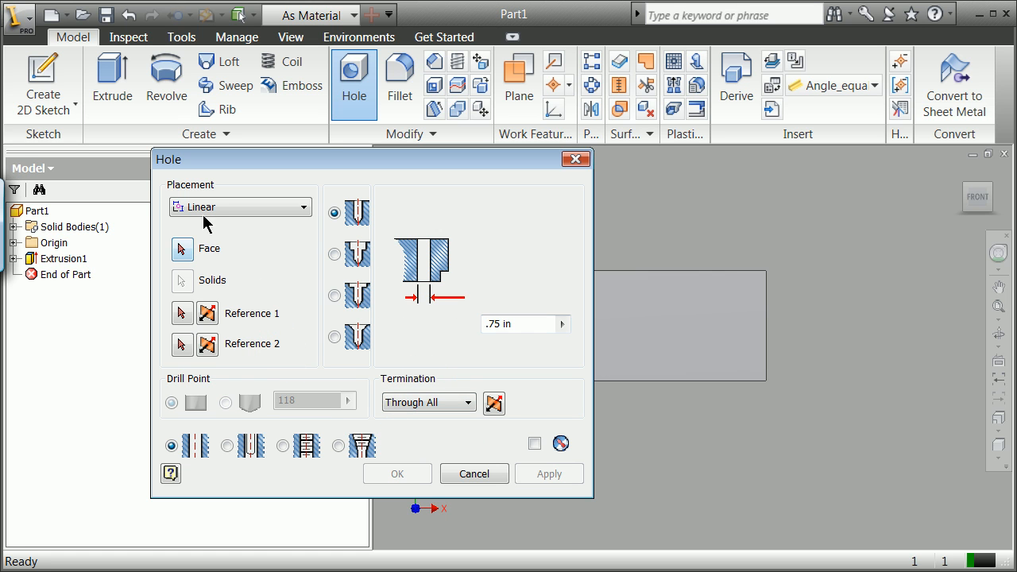
Step: Position the hole on the front face near the lower right corner, referencing the plate's right and bottom edges
{"action": "left_click", "coordinate": [186, 254]}
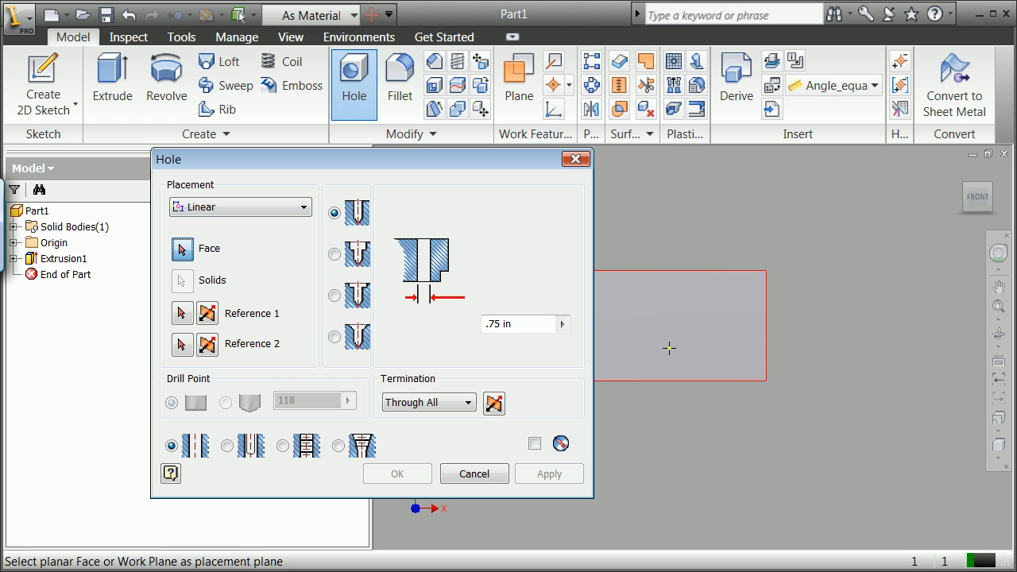
{"action": "left_click", "coordinate": [733, 347]}
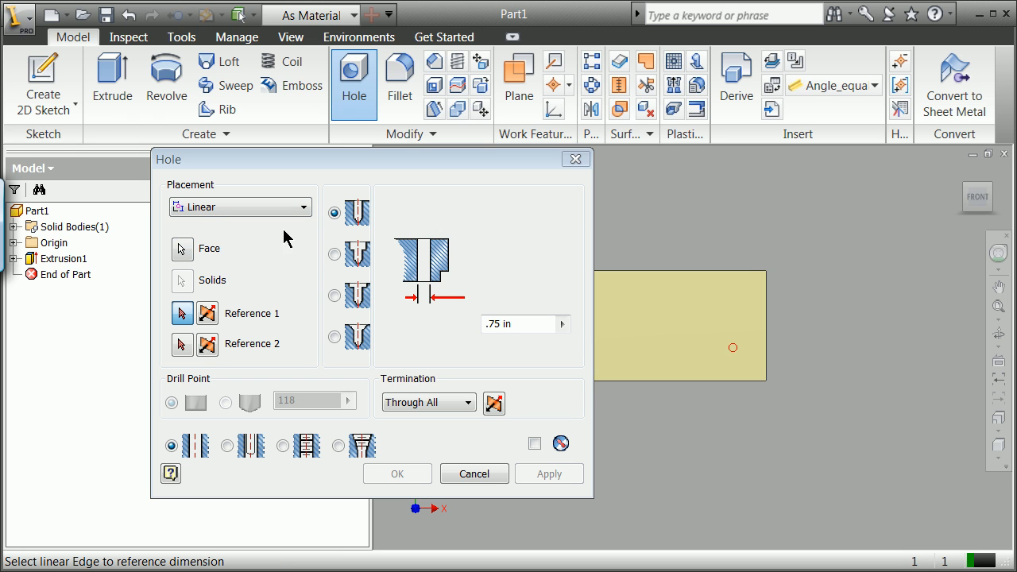
{"action": "left_click", "coordinate": [193, 315]}
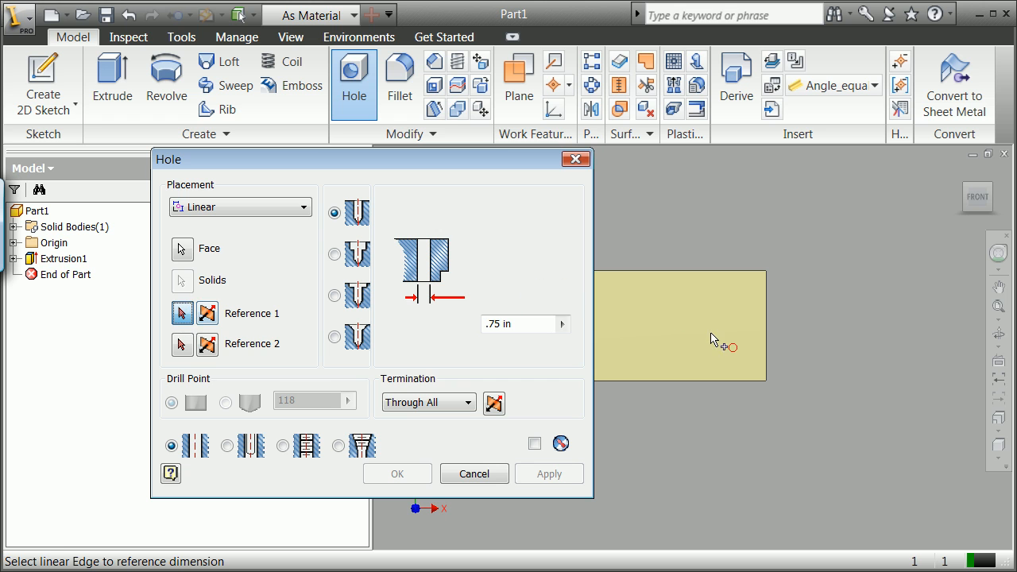
{"action": "left_click", "coordinate": [765, 350]}
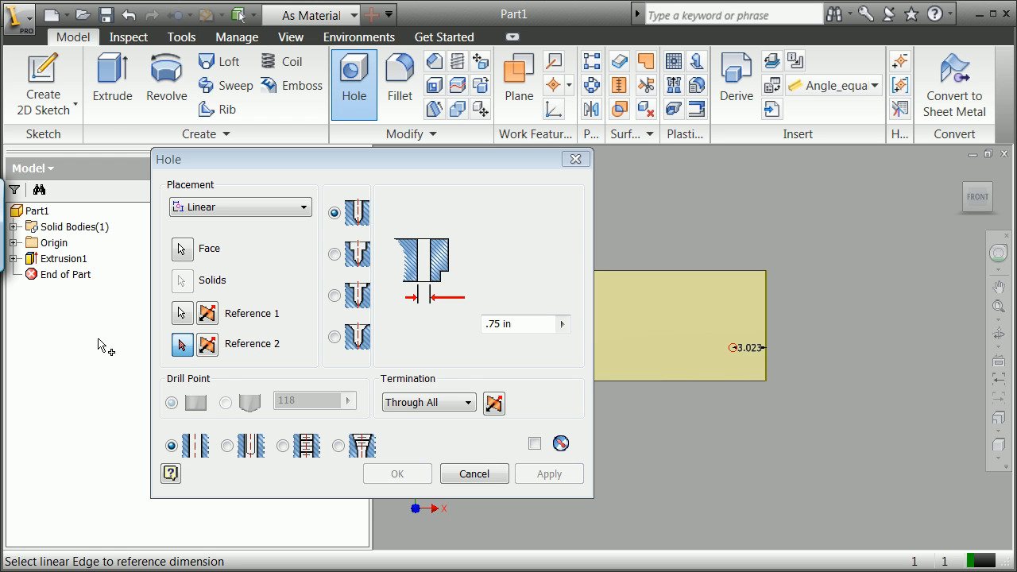
{"action": "left_click", "coordinate": [733, 380]}
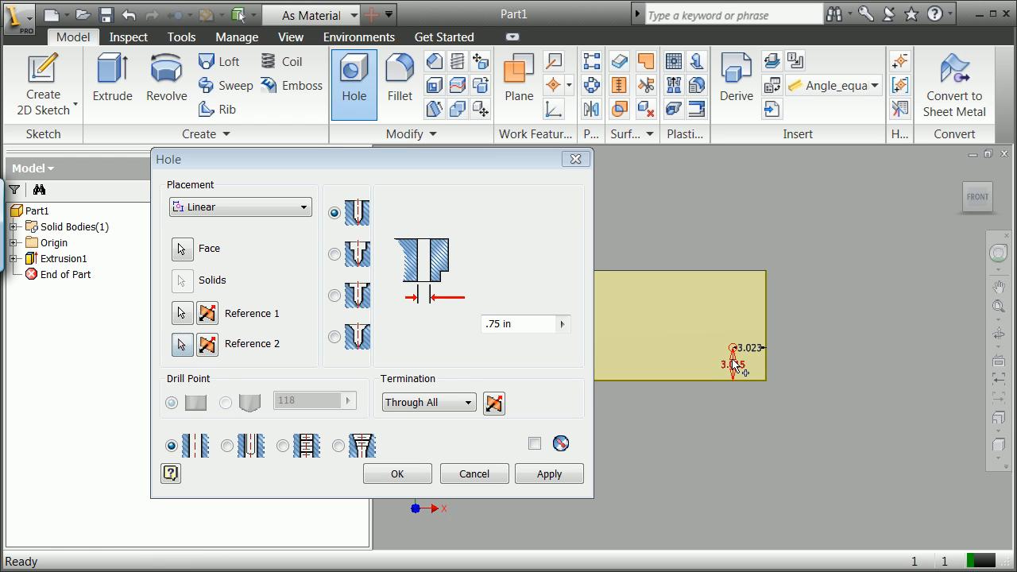
Step: Set the distance between the hole centre and the plate's bottom edge to 3 in
{"action": "left_click", "coordinate": [734, 364]}
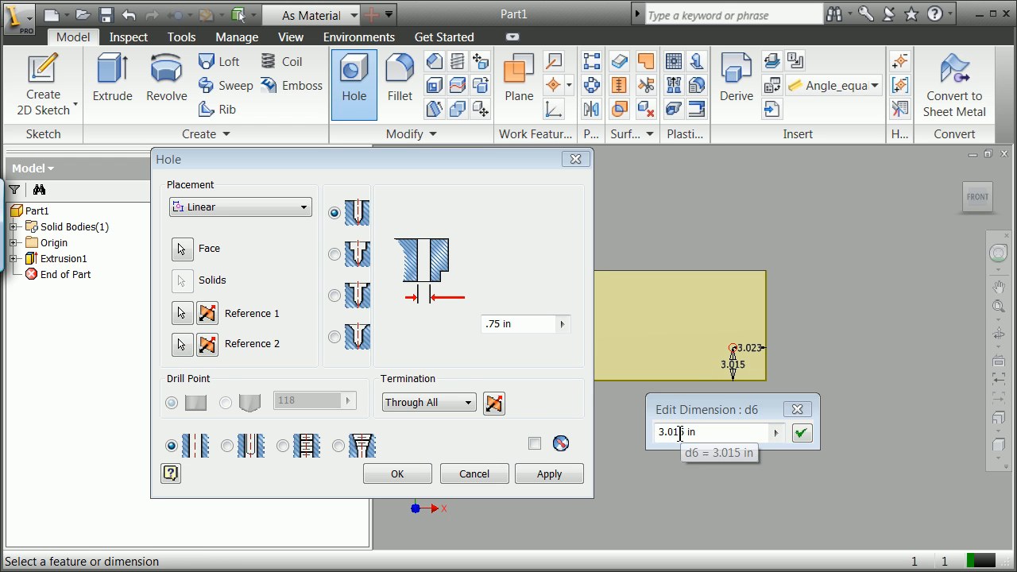
{"action": "double_click", "coordinate": [682, 432]}
{"action": "type", "text": "3"}
{"action": "left_click", "coordinate": [801, 431]}
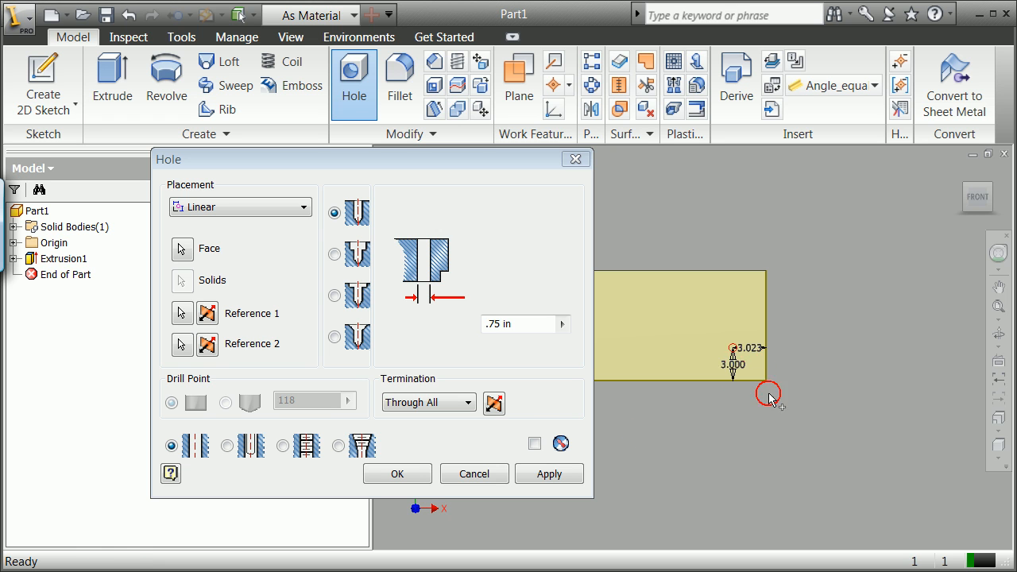
Step: Set the distance between the hole centre and the plate's right edge to 3 in and create the hole
{"action": "left_click", "coordinate": [749, 348]}
{"action": "left_click_drag", "start_coordinate": [697, 409], "coordinate": [645, 410]}
{"action": "type", "text": "3"}
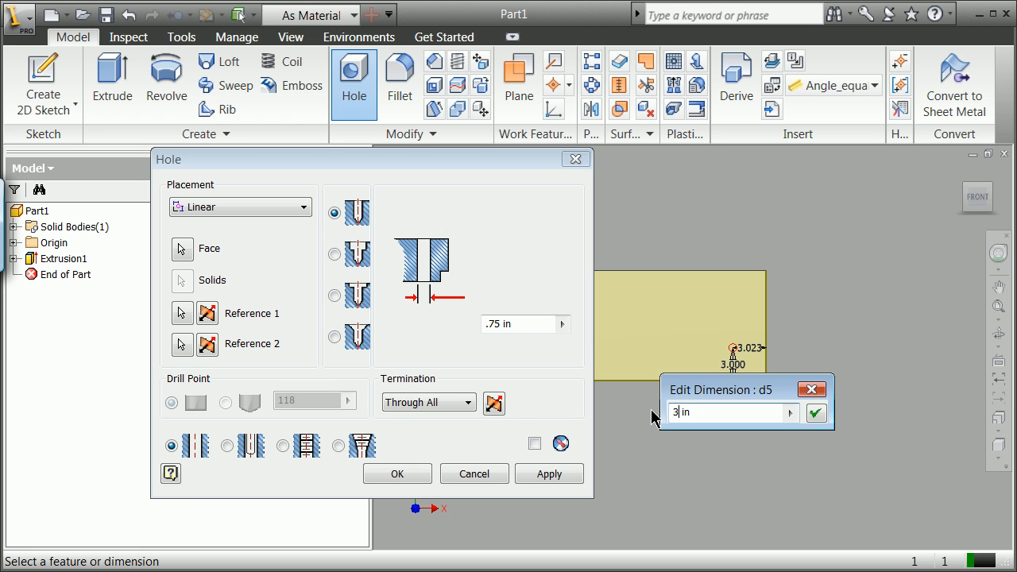
{"action": "left_click", "coordinate": [815, 412]}
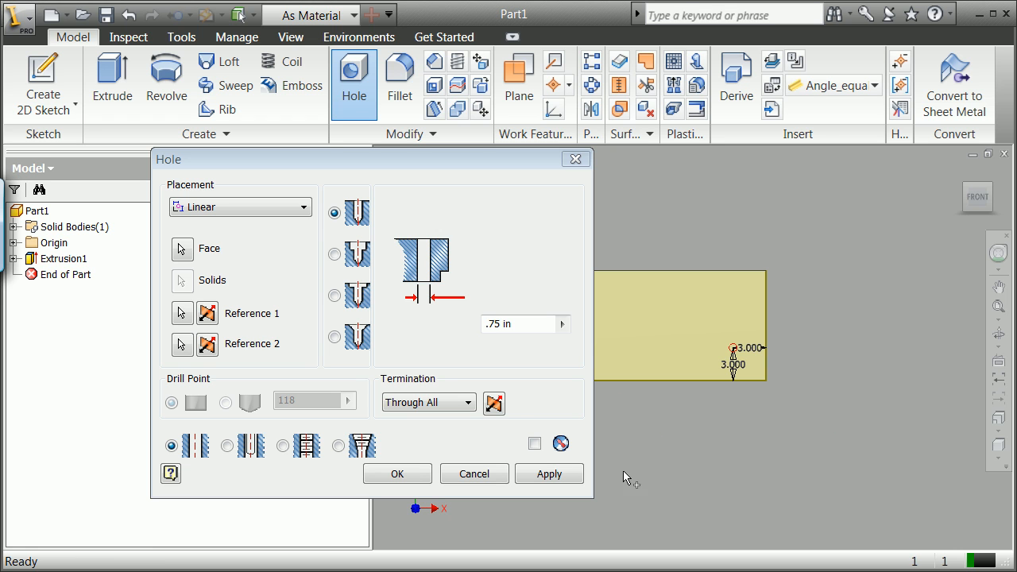
{"action": "left_click", "coordinate": [578, 475]}
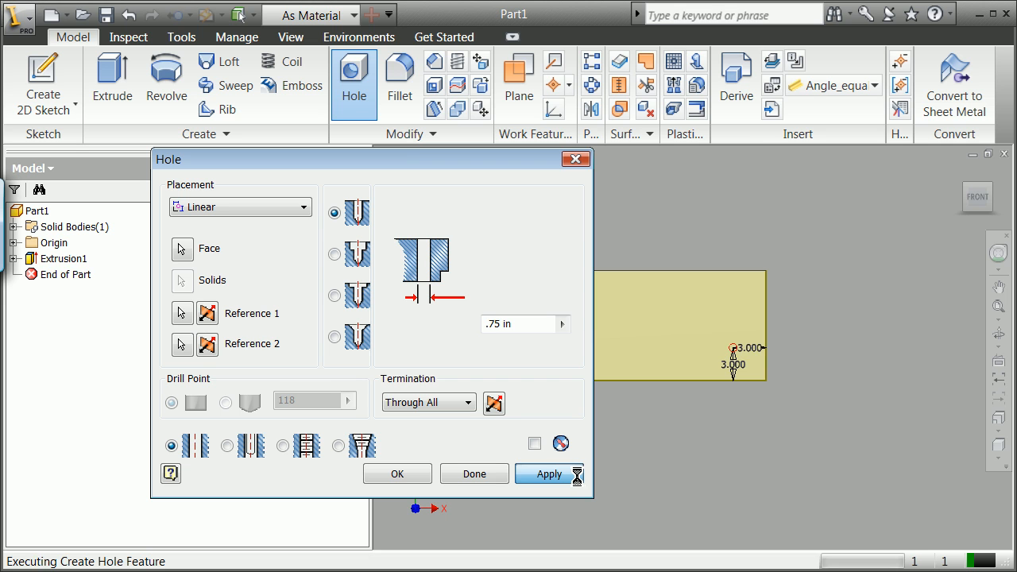
{"action": "left_click", "coordinate": [475, 474]}
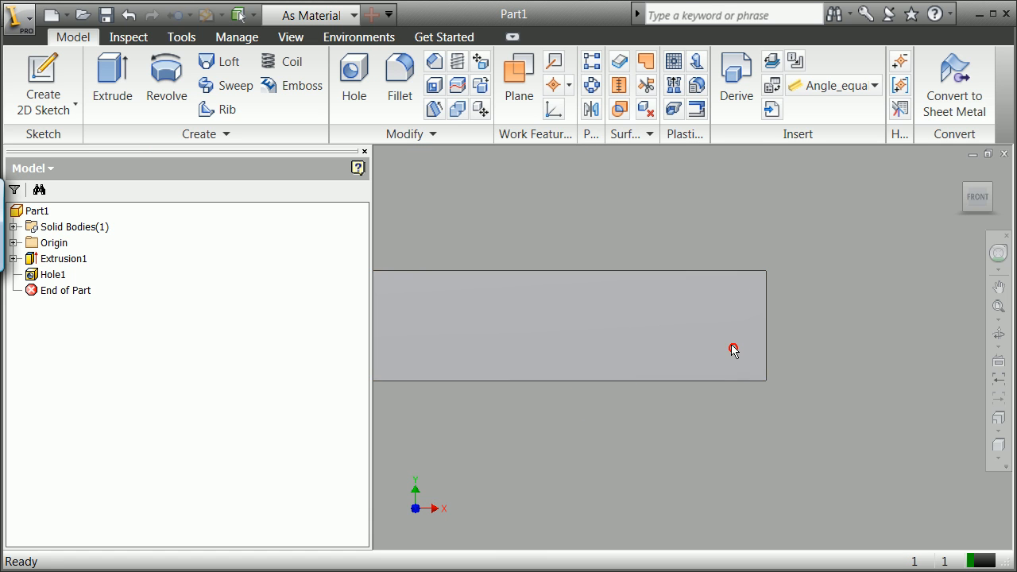
Step: Set up another .75 in simple hole with Linear placement, a flat drill point and Through All termination
{"action": "scroll", "coordinate": [732, 344], "scroll_direction": "down", "scroll_amount": 5}
{"action": "scroll", "coordinate": [732, 345], "scroll_direction": "up", "scroll_amount": 4}
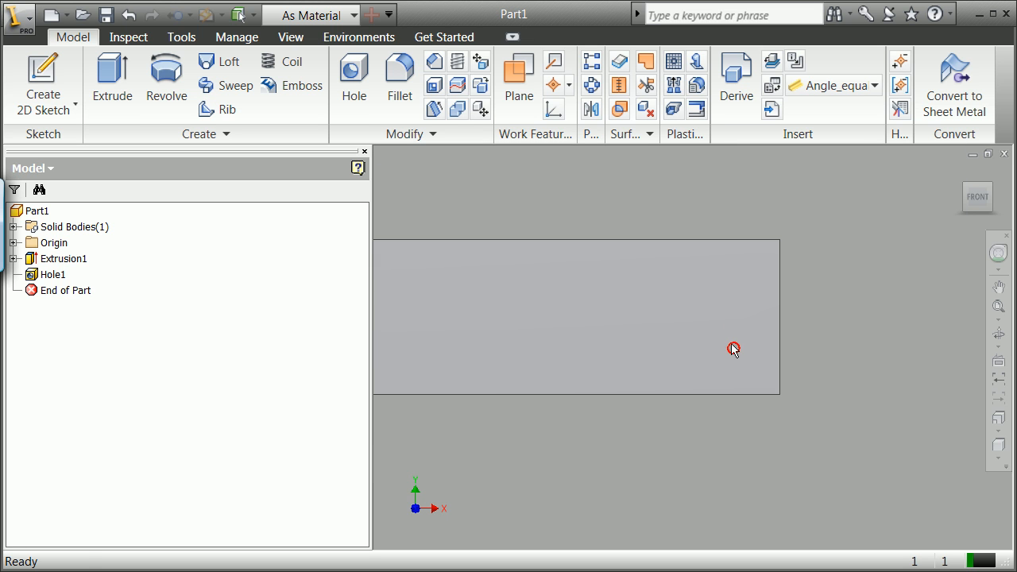
{"action": "left_click", "coordinate": [364, 78]}
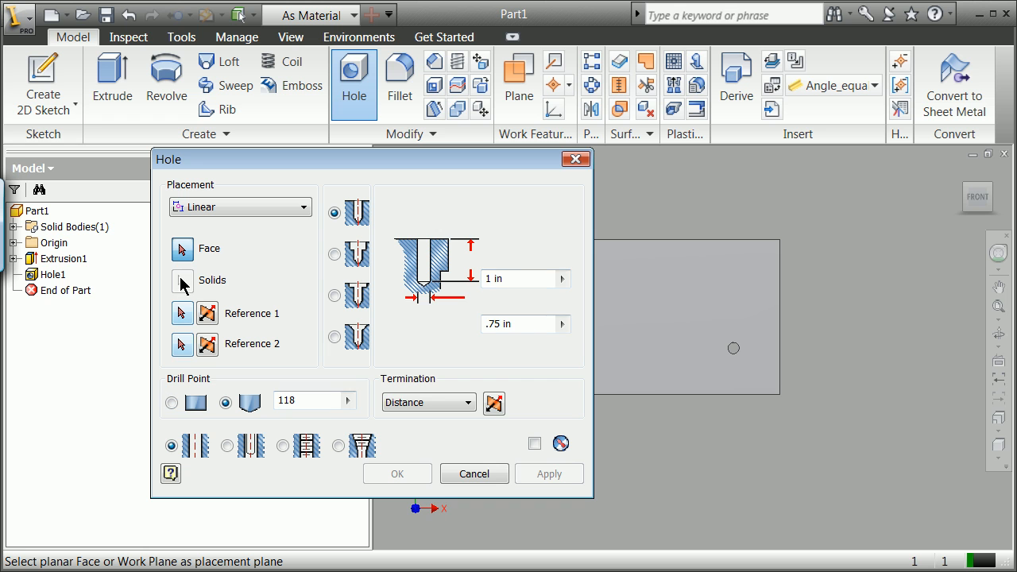
{"action": "left_click", "coordinate": [172, 403]}
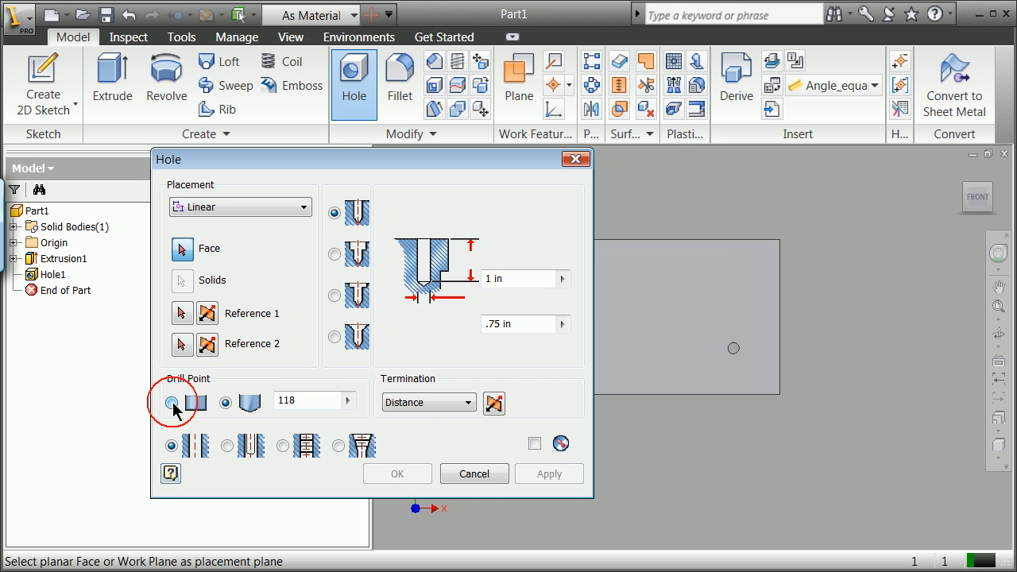
{"action": "left_click", "coordinate": [429, 403]}
{"action": "left_click", "coordinate": [421, 429]}
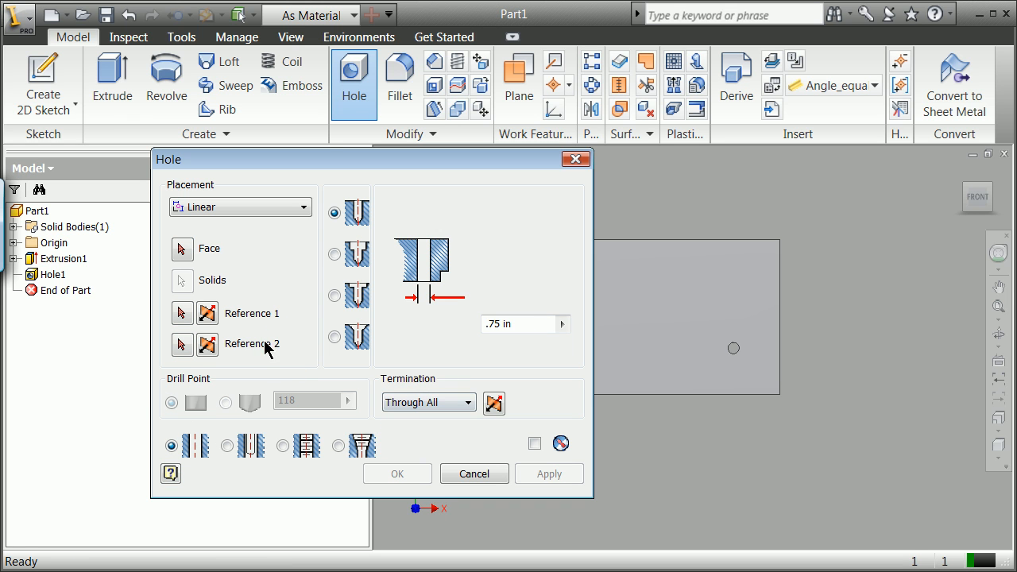
Step: Place the hole on the front face above the existing hole, referencing the plate's bottom and right edges
{"action": "left_click", "coordinate": [182, 248]}
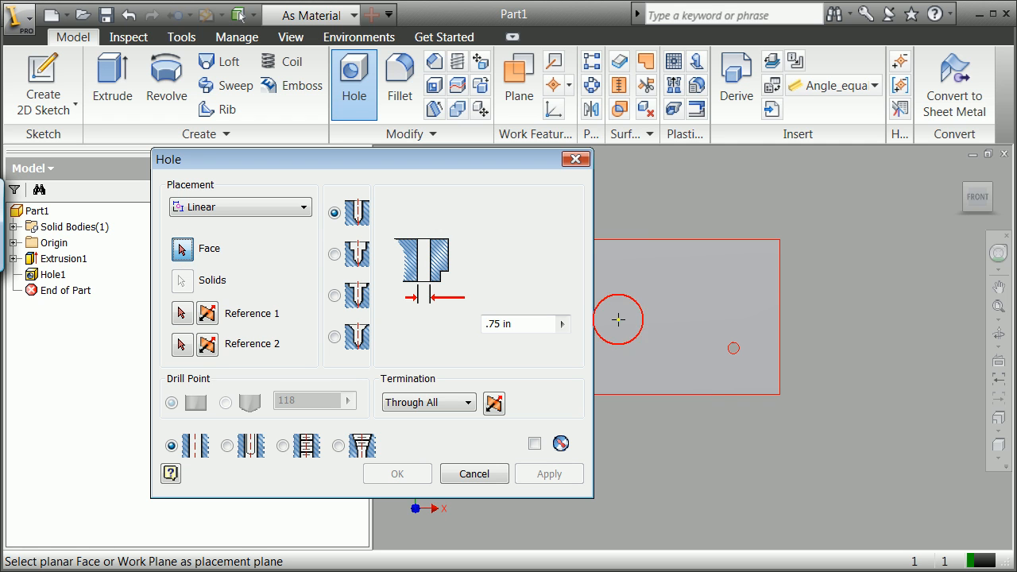
{"action": "left_click", "coordinate": [732, 295]}
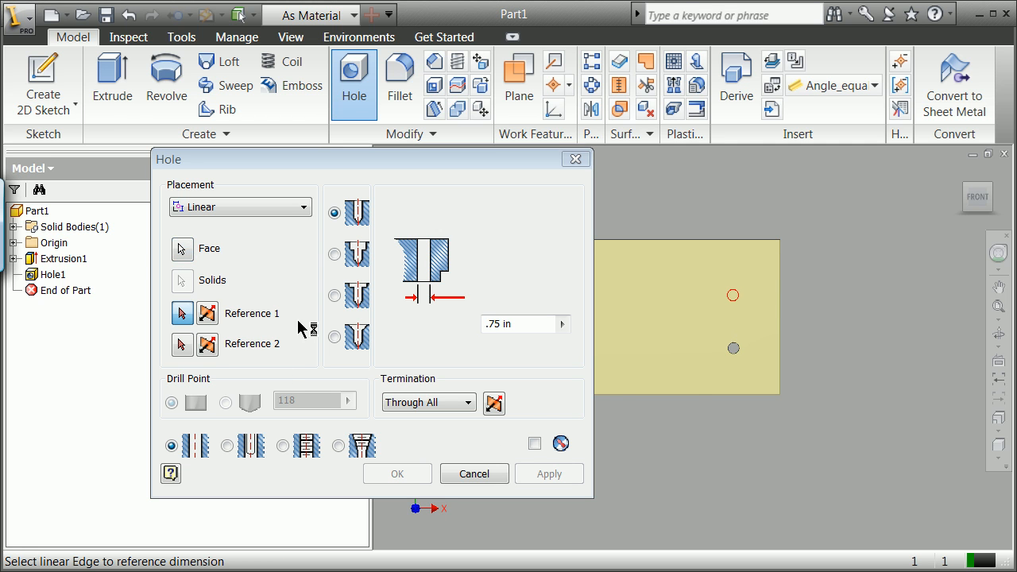
{"action": "left_click", "coordinate": [732, 393]}
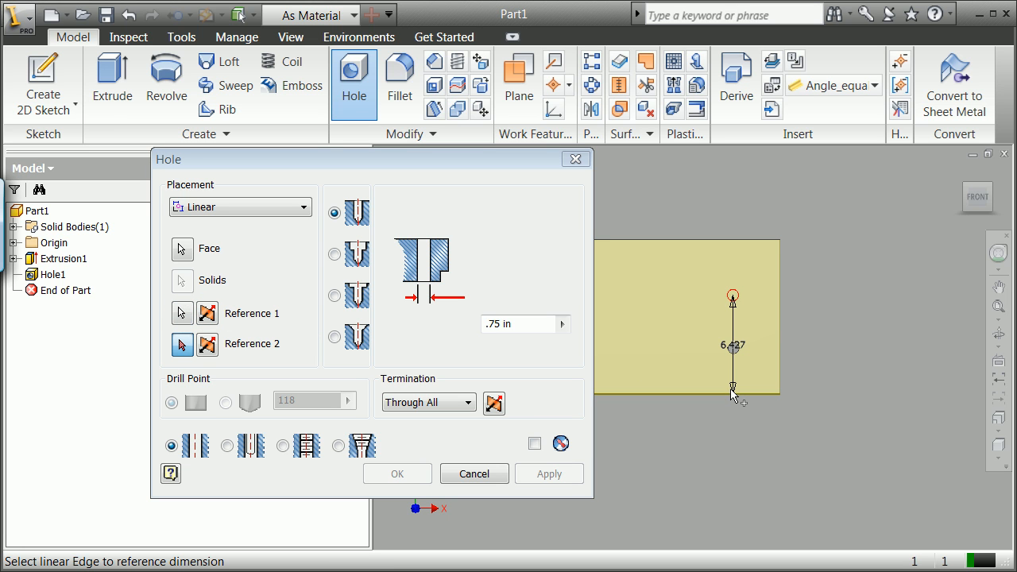
{"action": "type", "text": "6"}
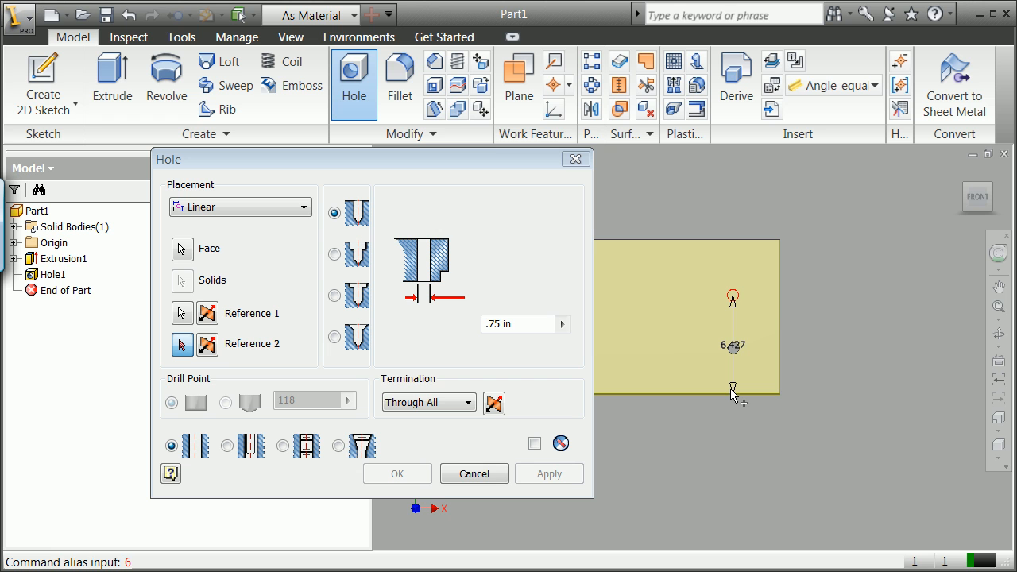
{"action": "left_click", "coordinate": [780, 311]}
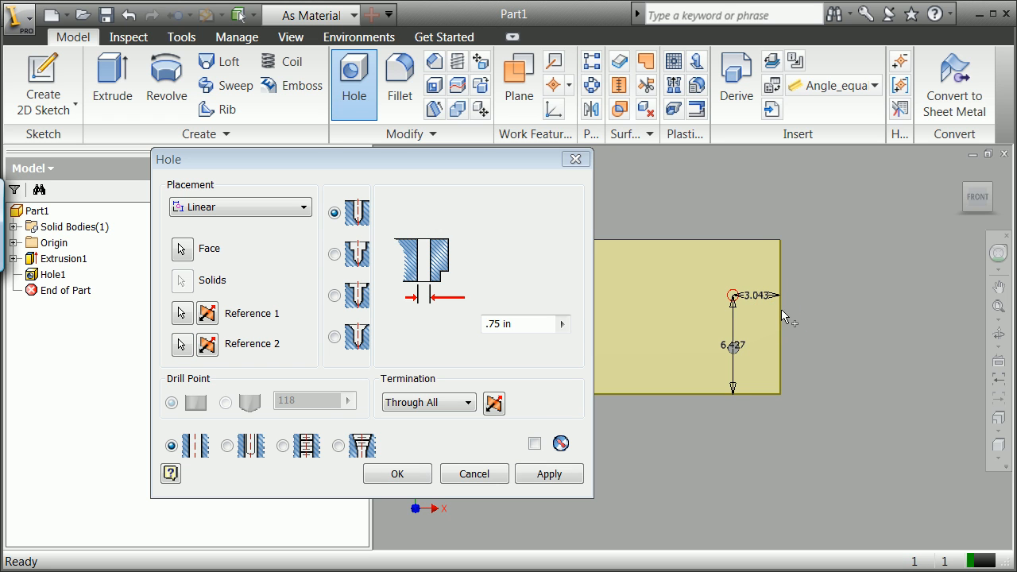
Step: Set the distance between the second hole's centre and the plate's bottom edge to 6 in
{"action": "left_click", "coordinate": [733, 345]}
{"action": "left_click", "coordinate": [685, 413]}
{"action": "double_click", "coordinate": [685, 414]}
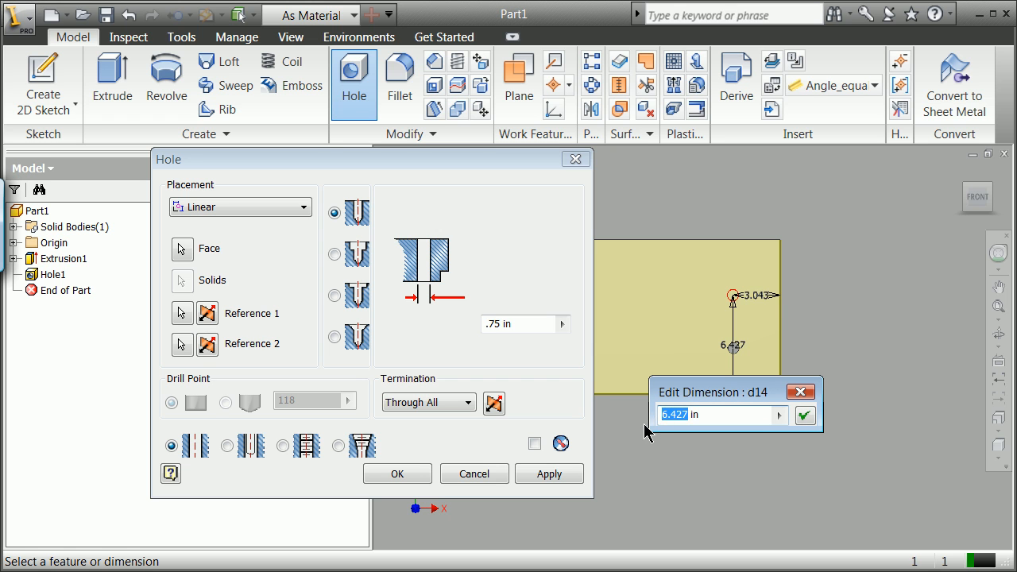
{"action": "type", "text": "6"}
{"action": "left_click", "coordinate": [757, 295]}
{"action": "left_click", "coordinate": [756, 295]}
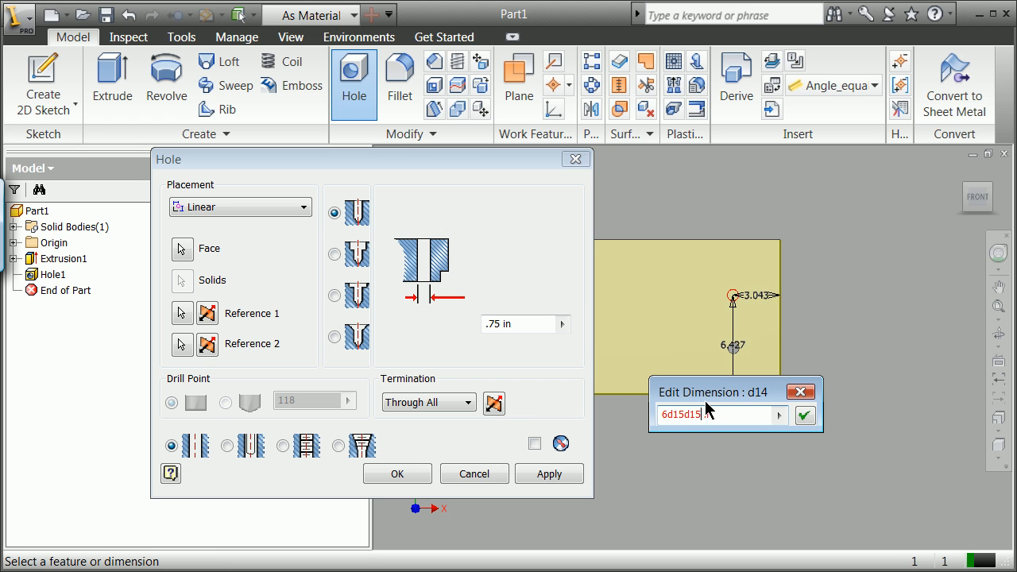
{"action": "left_click", "coordinate": [610, 413]}
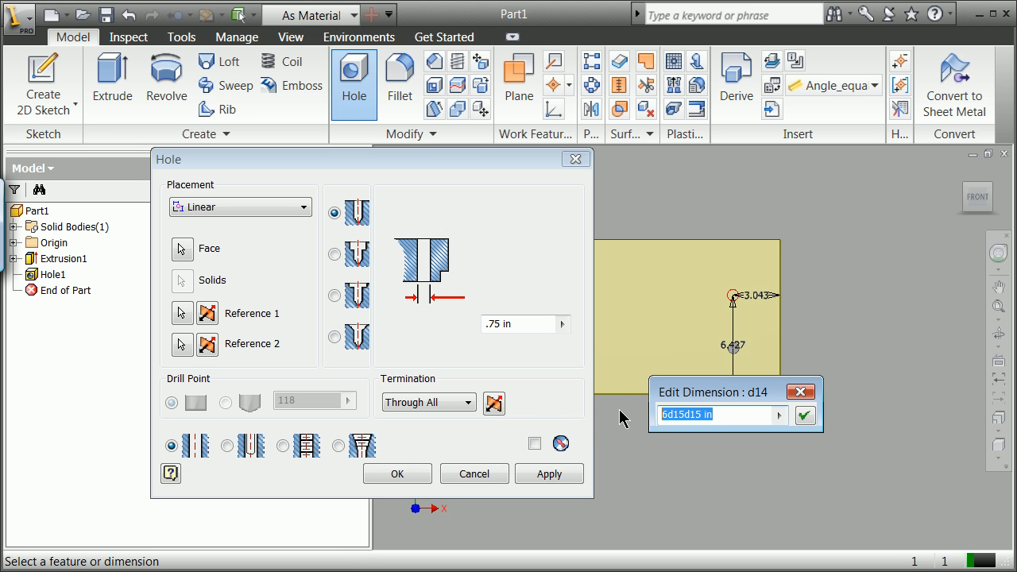
{"action": "type", "text": "6 in"}
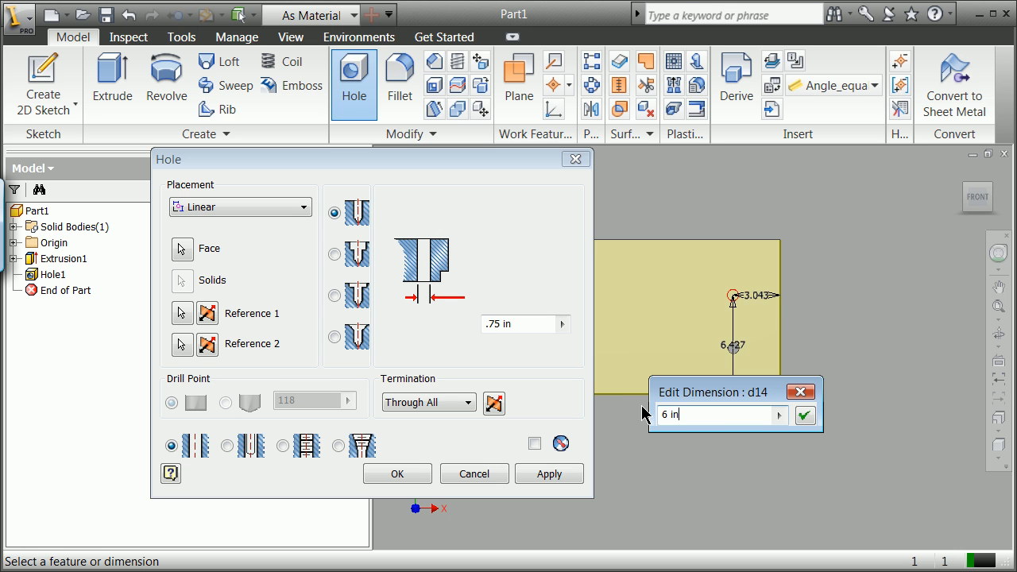
{"action": "left_click", "coordinate": [804, 414]}
Step: Set the distance between the second hole's centre and the plate's right edge to 3 in and create the hole
{"action": "left_click", "coordinate": [757, 322]}
{"action": "left_click", "coordinate": [704, 374]}
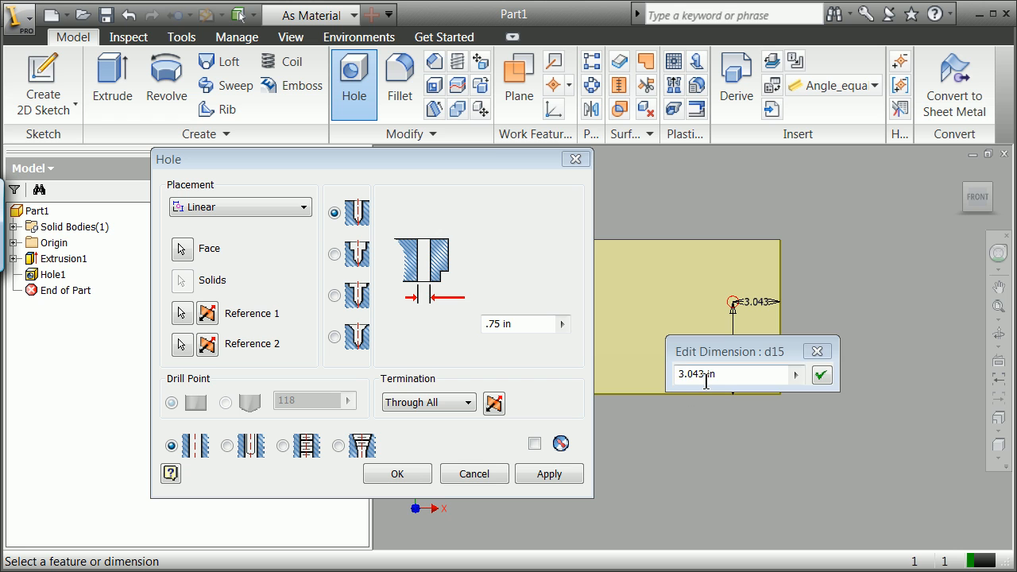
{"action": "double_click", "coordinate": [695, 373]}
{"action": "type", "text": "3"}
{"action": "left_click", "coordinate": [821, 375]}
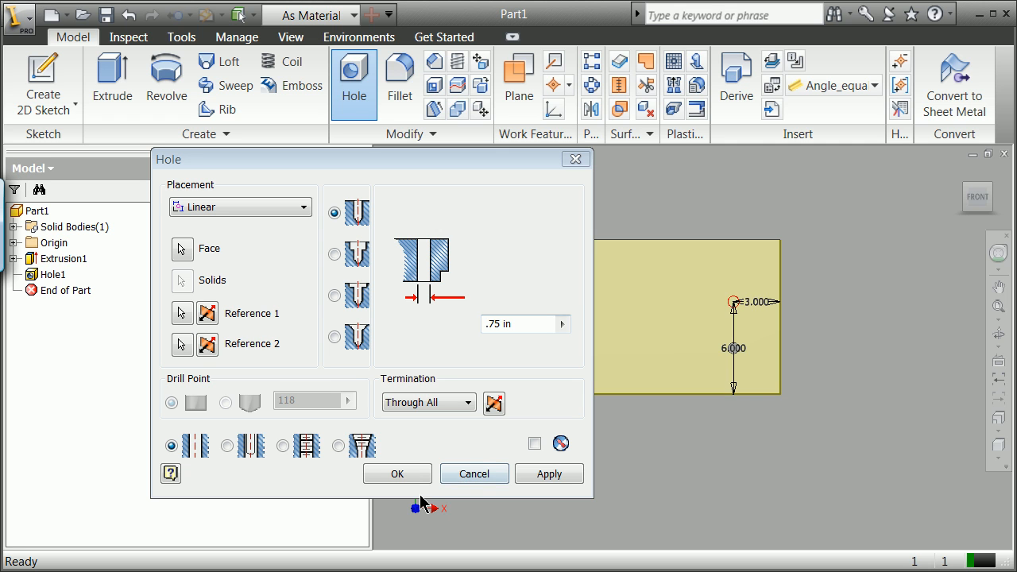
{"action": "left_click", "coordinate": [551, 474]}
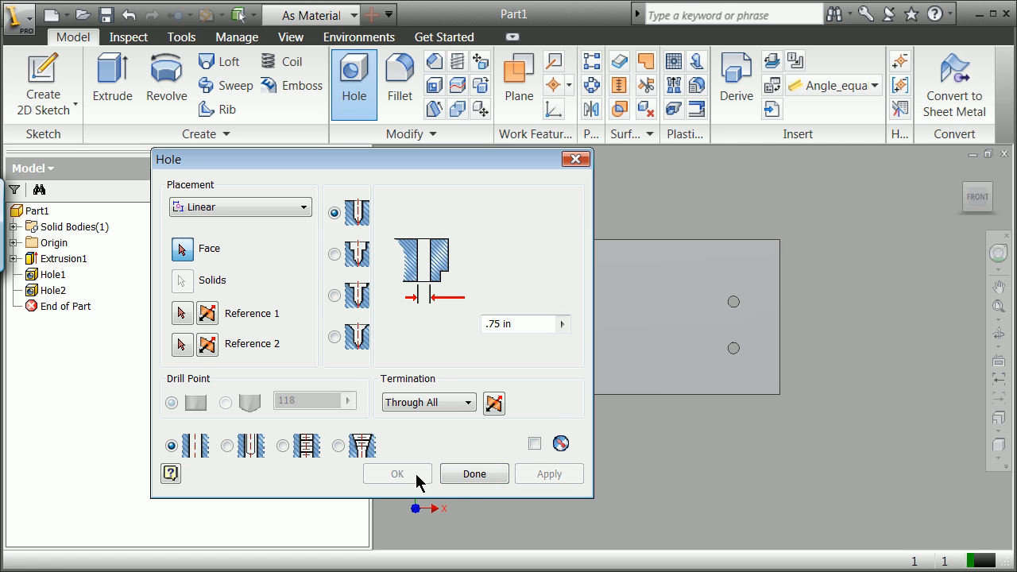
{"action": "left_click", "coordinate": [474, 474]}
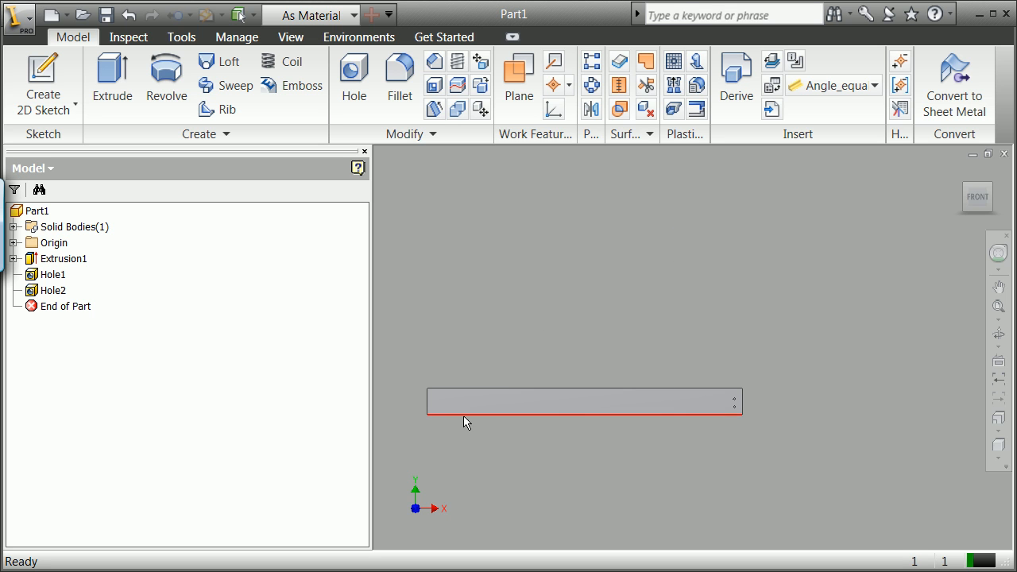
{"action": "scroll", "coordinate": [417, 404], "scroll_direction": "down", "scroll_amount": 7}
{"action": "scroll", "coordinate": [417, 404], "scroll_direction": "up", "scroll_amount": 2}
{"action": "scroll", "coordinate": [565, 401], "scroll_direction": "up", "scroll_amount": 4}
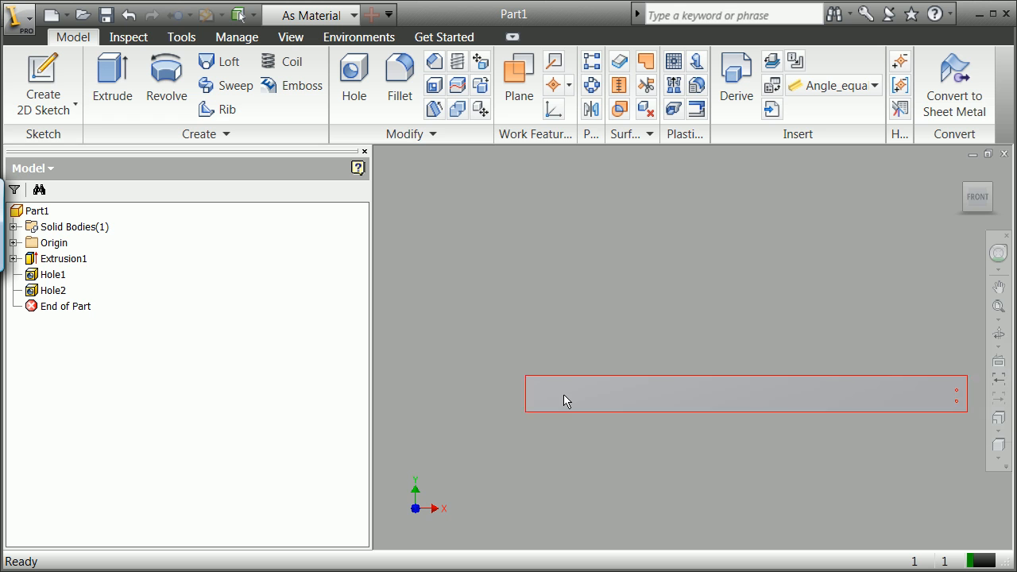
{"action": "scroll", "coordinate": [565, 399], "scroll_direction": "down", "scroll_amount": 3}
{"action": "scroll", "coordinate": [525, 403], "scroll_direction": "up", "scroll_amount": 2}
{"action": "scroll", "coordinate": [526, 405], "scroll_direction": "down", "scroll_amount": 4}
{"action": "scroll", "coordinate": [529, 406], "scroll_direction": "up", "scroll_amount": 3}
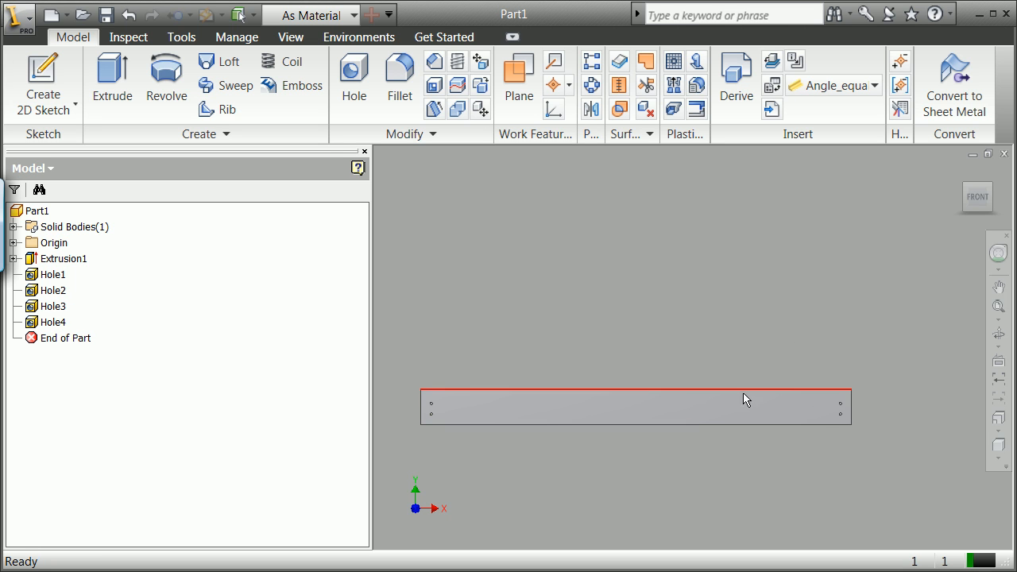
Step: Examine the pairs of holes at both ends of the plate from the front
{"action": "scroll", "coordinate": [621, 429], "scroll_direction": "down", "scroll_amount": 3}
{"action": "scroll", "coordinate": [621, 429], "scroll_direction": "up", "scroll_amount": 4}
{"action": "scroll", "coordinate": [620, 429], "scroll_direction": "down", "scroll_amount": 3}
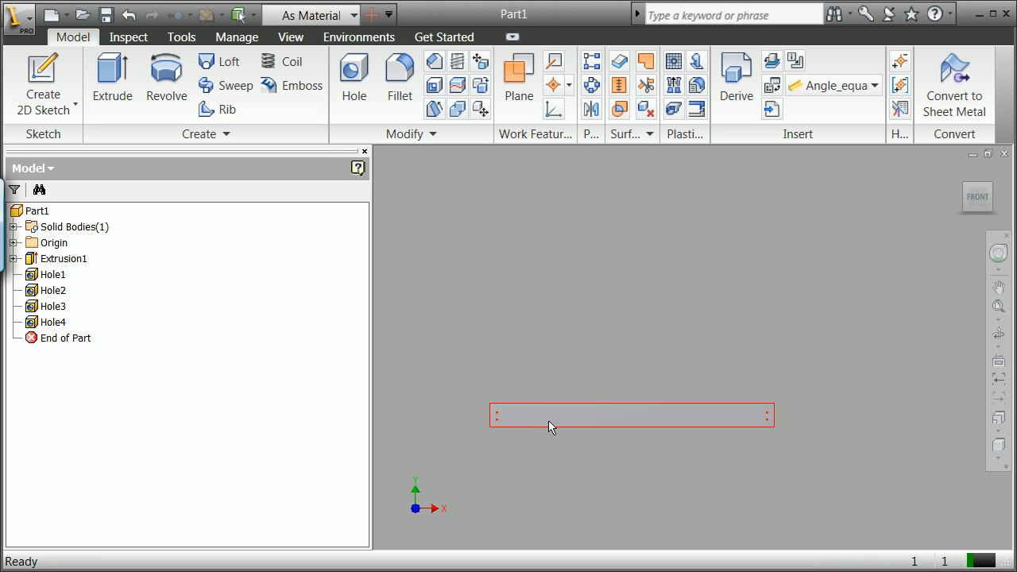
{"action": "scroll", "coordinate": [545, 425], "scroll_direction": "up", "scroll_amount": 5}
{"action": "scroll", "coordinate": [545, 425], "scroll_direction": "down", "scroll_amount": 3}
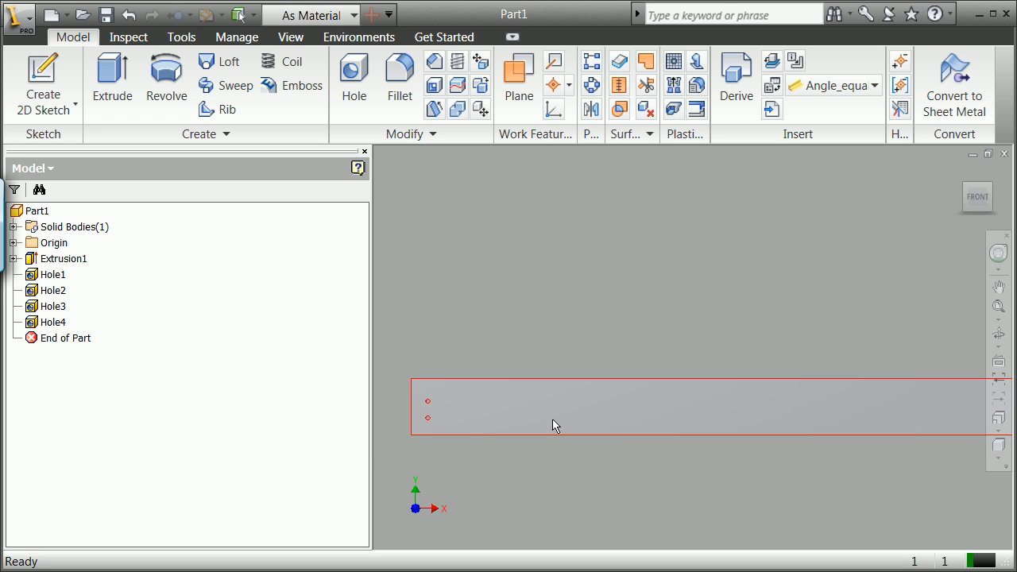
{"action": "scroll", "coordinate": [555, 425], "scroll_direction": "down", "scroll_amount": 2}
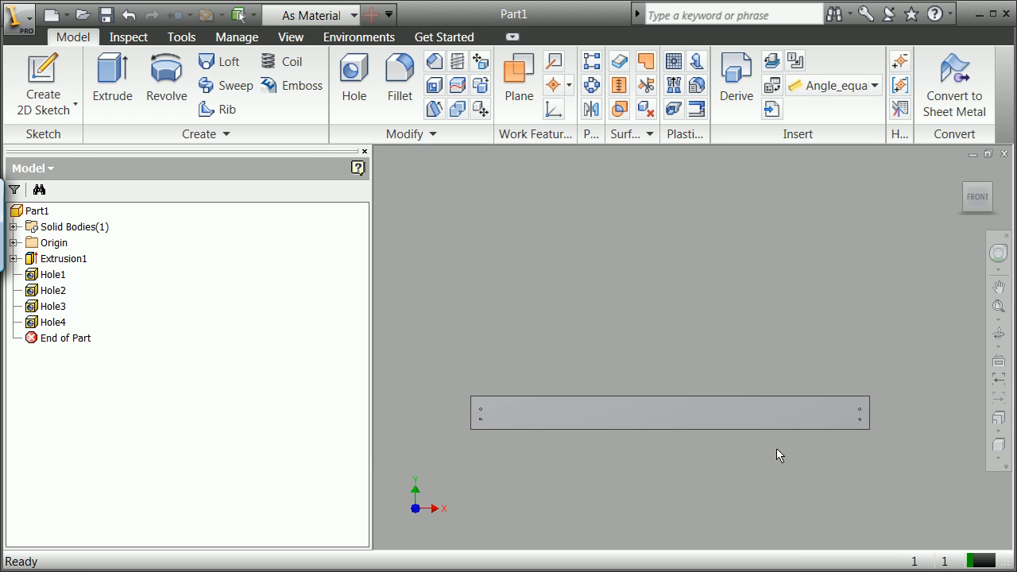
{"action": "scroll", "coordinate": [778, 449], "scroll_direction": "up", "scroll_amount": 2}
{"action": "scroll", "coordinate": [770, 447], "scroll_direction": "down", "scroll_amount": 1}
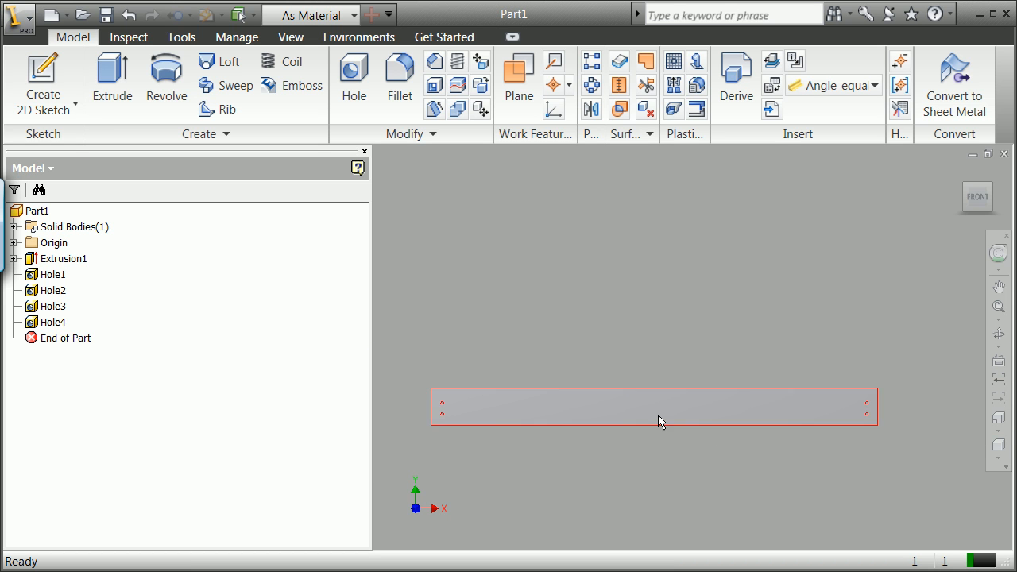
{"action": "scroll", "coordinate": [658, 422], "scroll_direction": "up", "scroll_amount": 2}
{"action": "scroll", "coordinate": [657, 421], "scroll_direction": "down", "scroll_amount": 2}
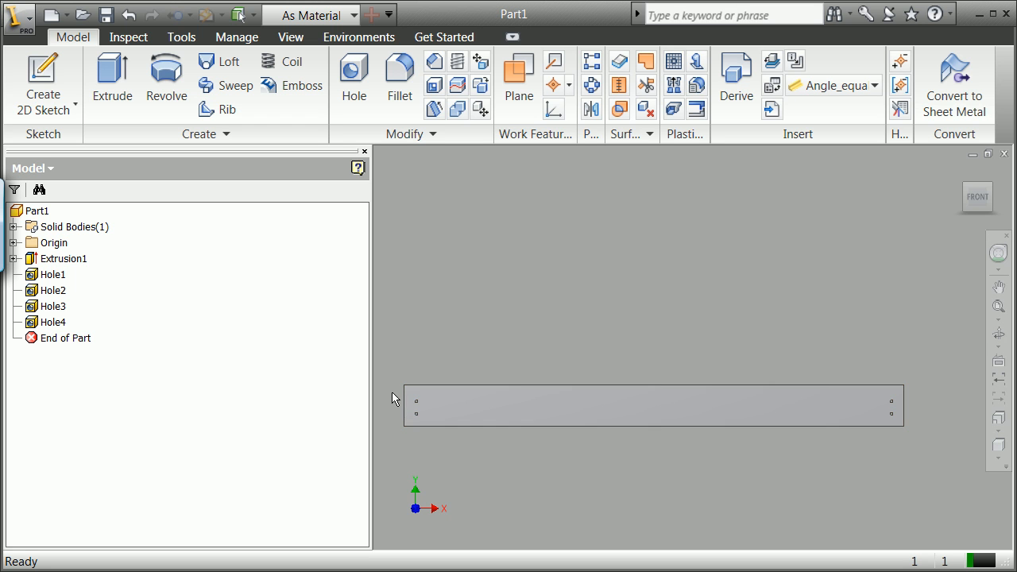
Step: Set the plate length parameter d1 to 12 ft and update the part
{"action": "left_click", "coordinate": [151, 41]}
{"action": "left_click", "coordinate": [243, 41]}
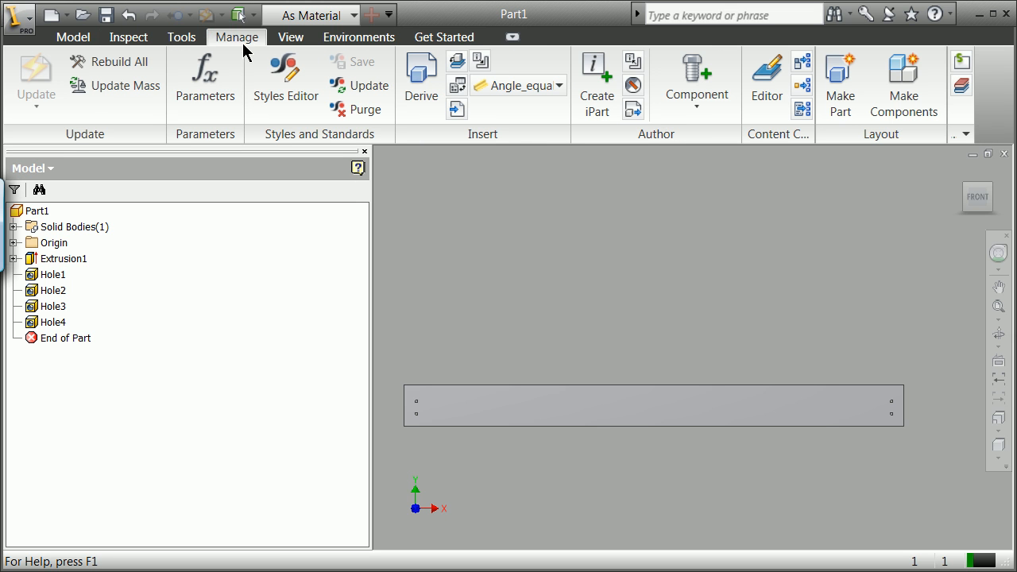
{"action": "left_click", "coordinate": [200, 88]}
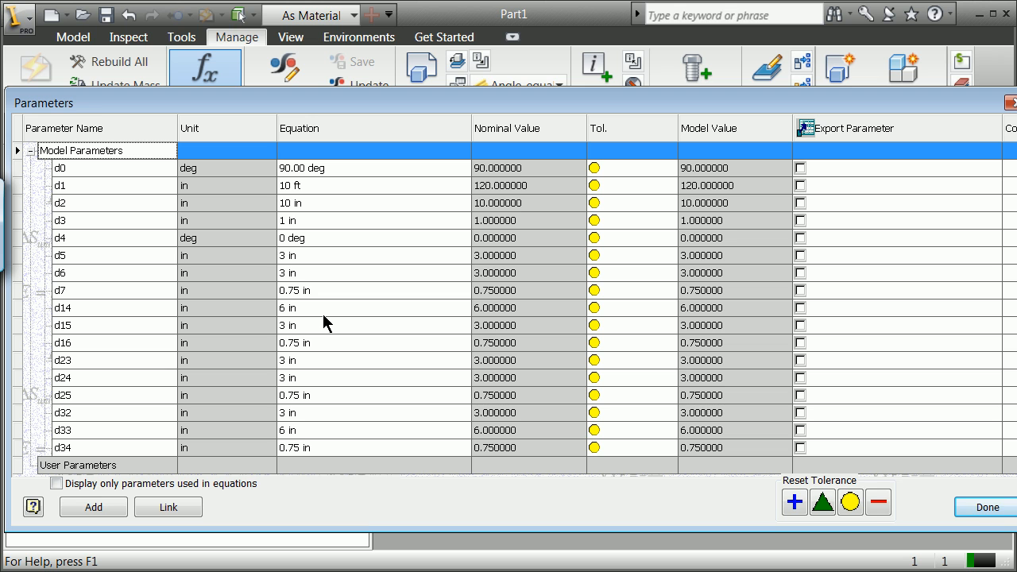
{"action": "left_click", "coordinate": [288, 186]}
{"action": "double_click", "coordinate": [286, 186]}
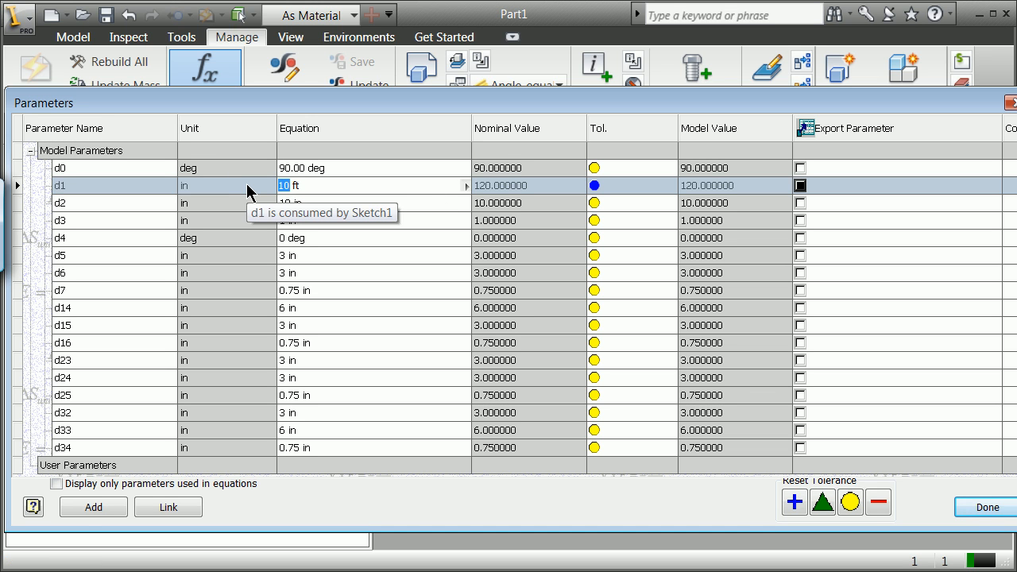
{"action": "type", "text": "12"}
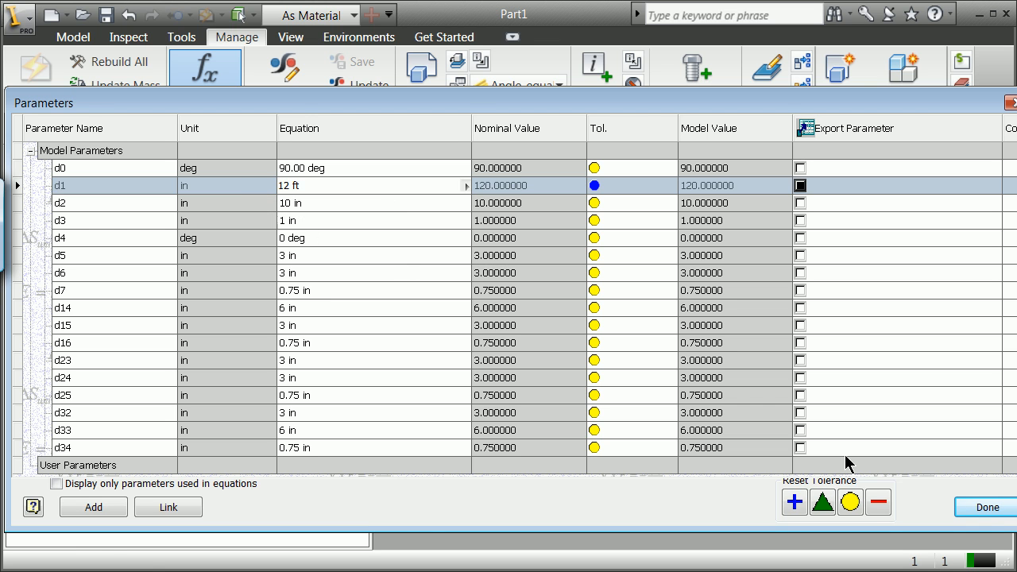
{"action": "left_click", "coordinate": [985, 506]}
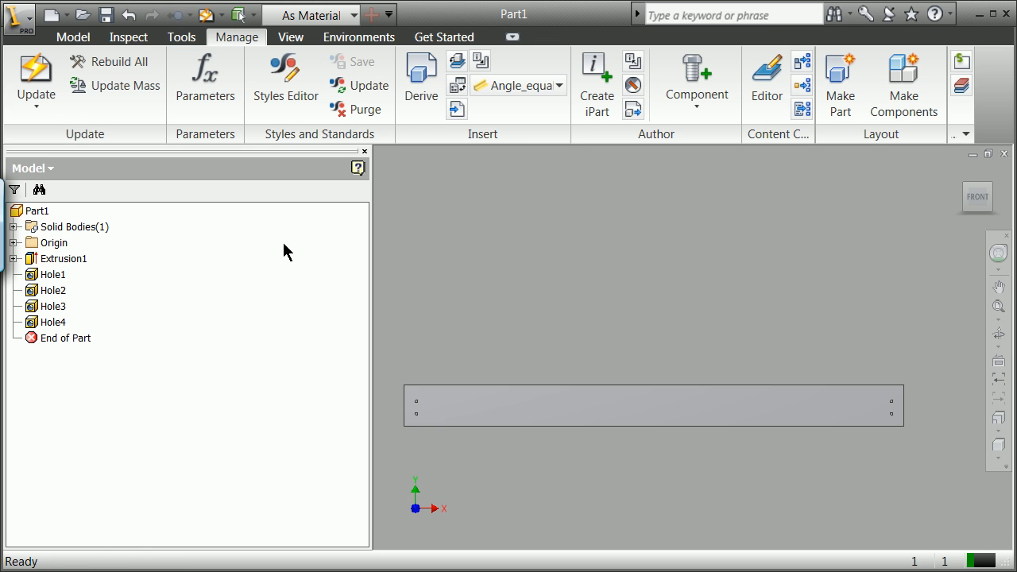
{"action": "left_click", "coordinate": [37, 88]}
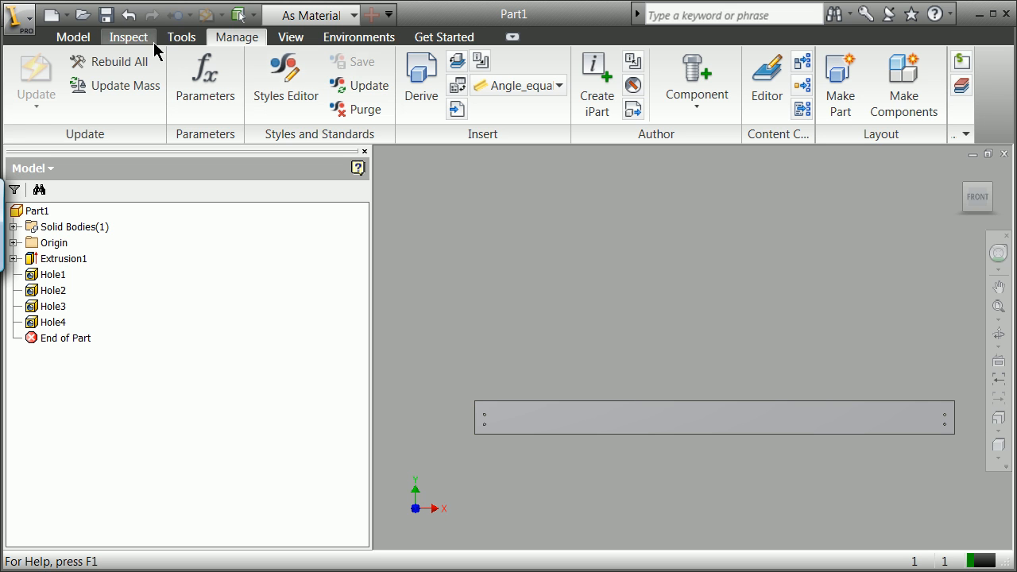
Step: Link the hole diameter parameters d16, d25 and d34 to d7 by setting each equation to =d7
{"action": "left_click", "coordinate": [205, 94]}
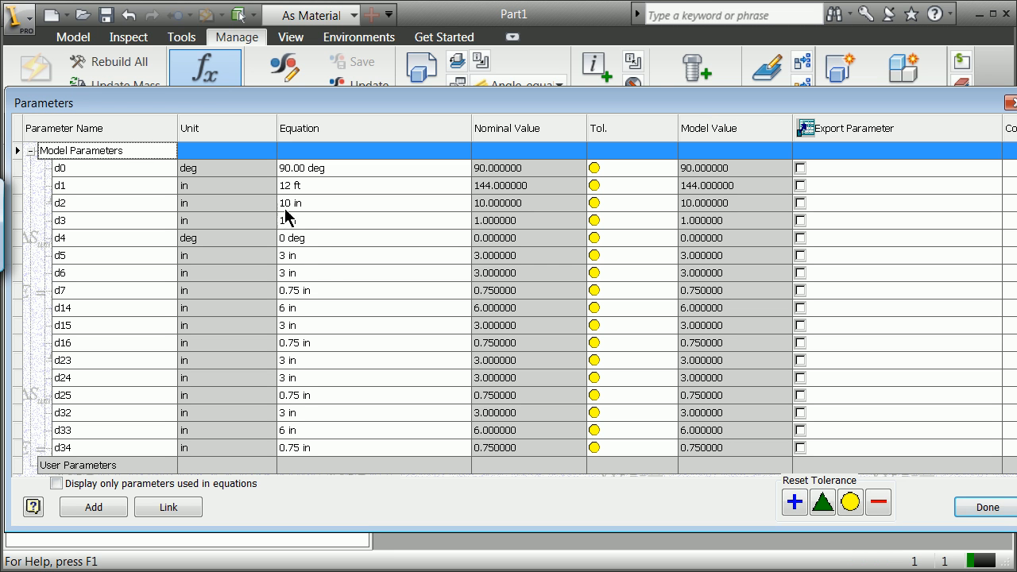
{"action": "left_click", "coordinate": [303, 343]}
{"action": "type", "text": "="}
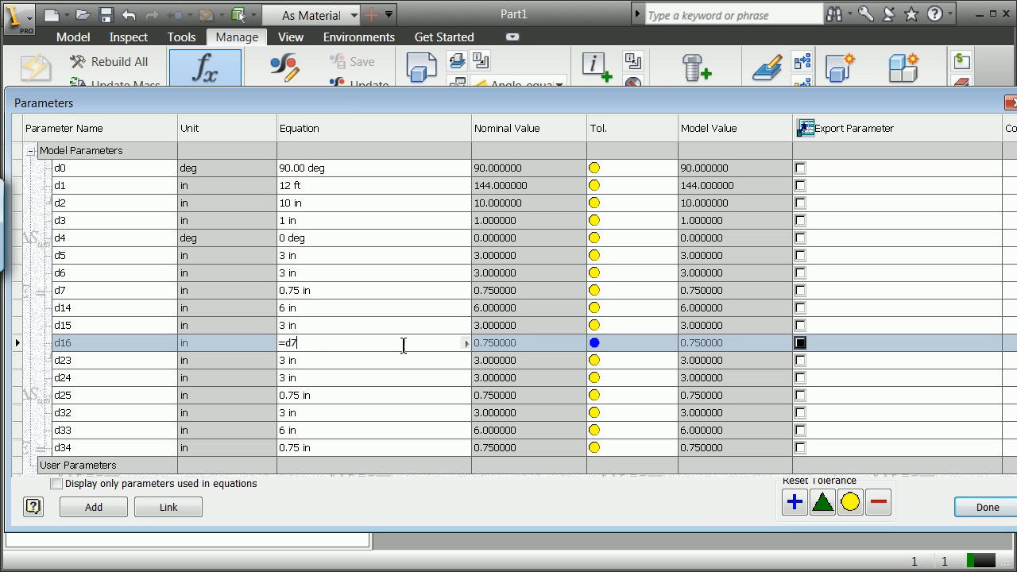
{"action": "type", "text": "d7"}
{"action": "left_click", "coordinate": [318, 396]}
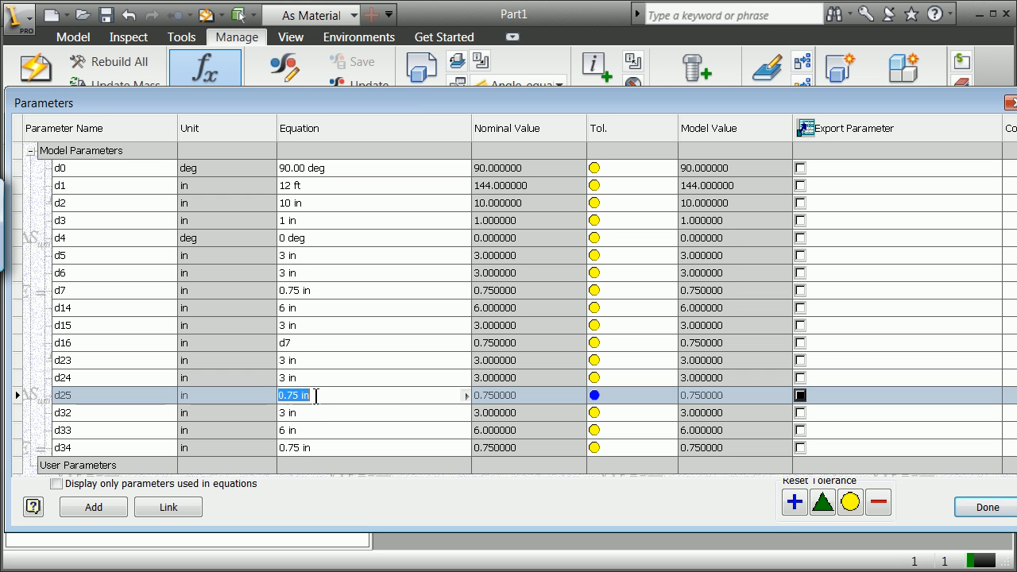
{"action": "type", "text": "="}
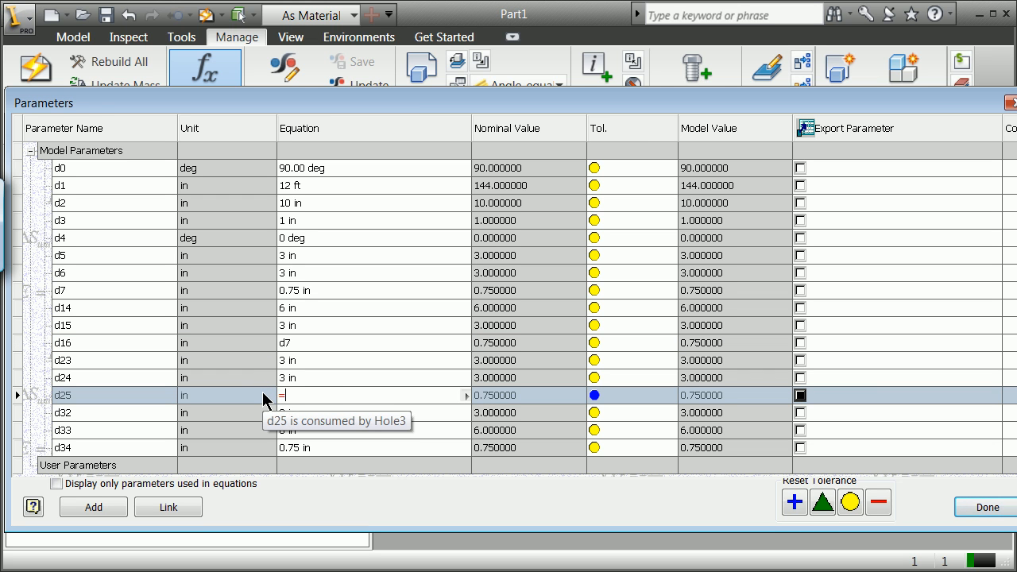
{"action": "type", "text": "d7"}
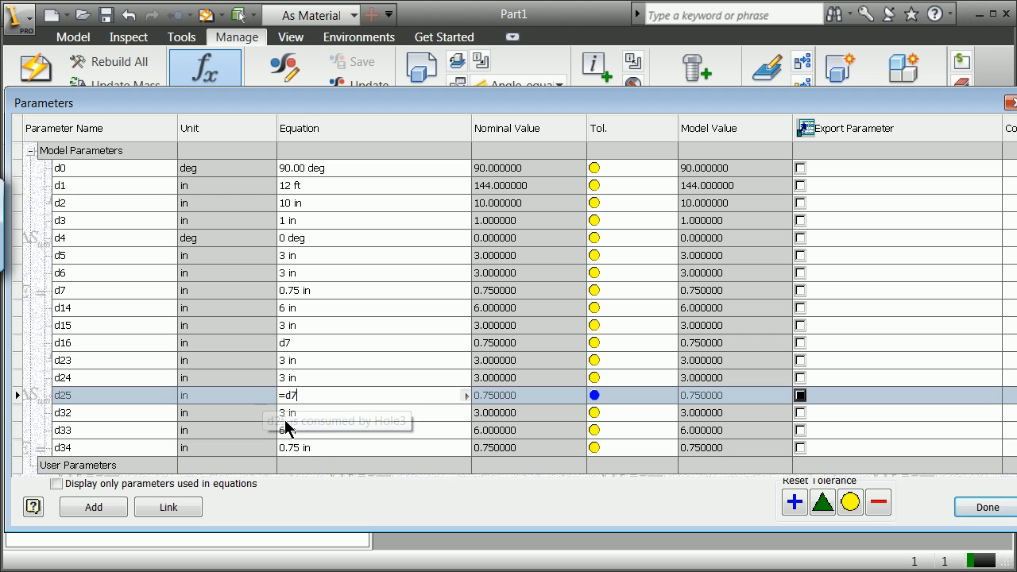
{"action": "left_click", "coordinate": [309, 446]}
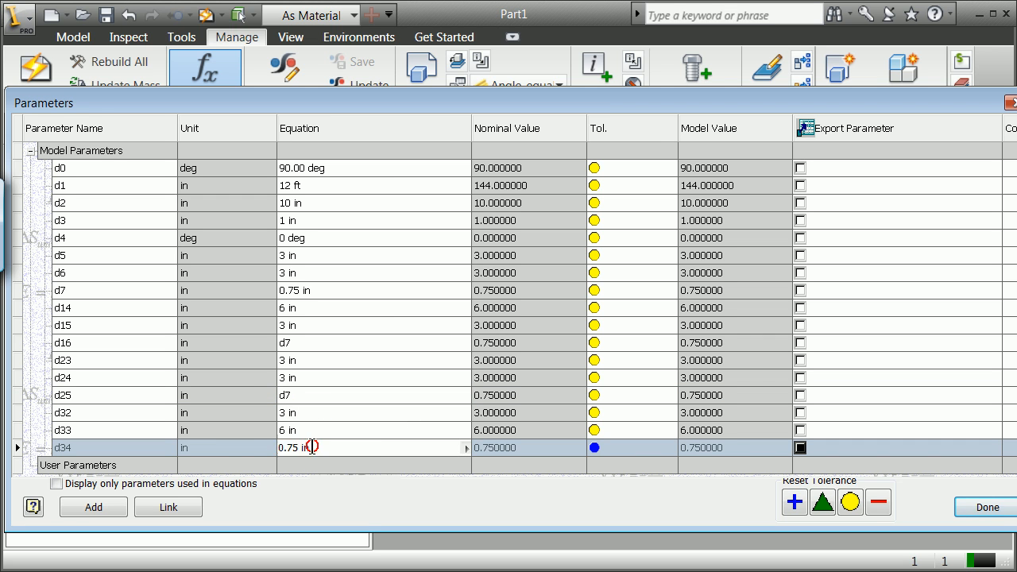
{"action": "type", "text": "=d7"}
{"action": "left_click", "coordinate": [389, 414]}
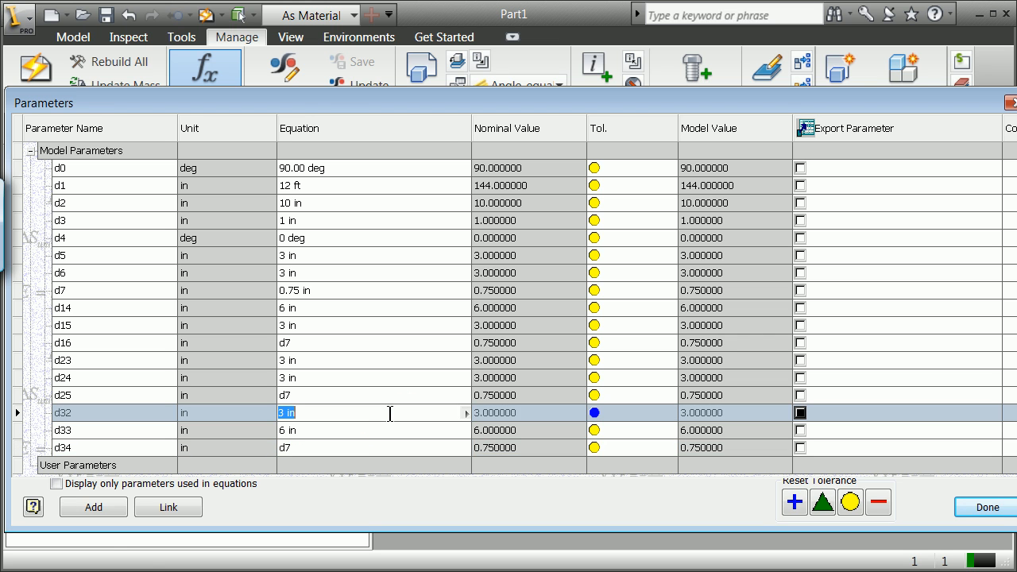
{"action": "left_click", "coordinate": [988, 507]}
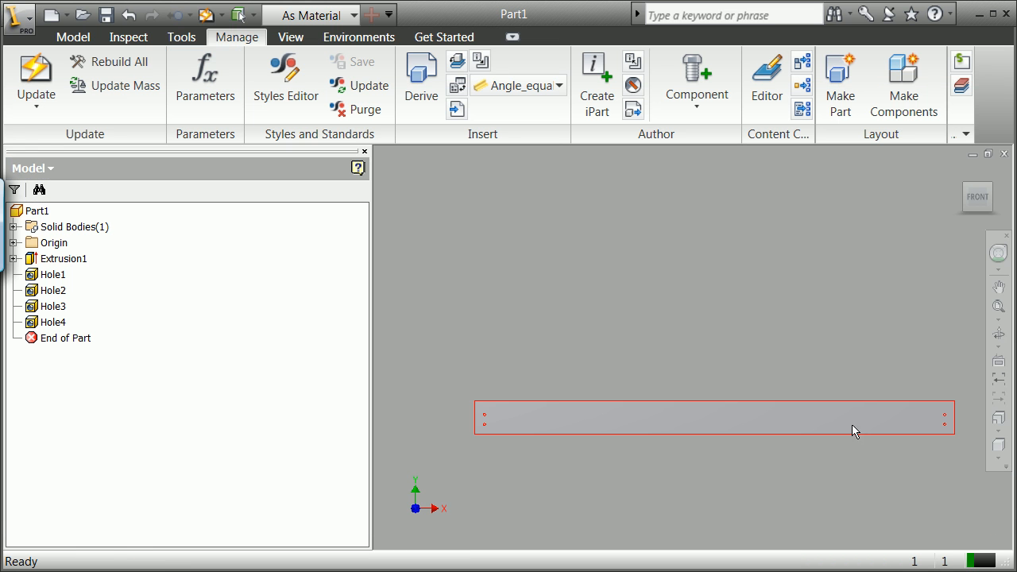
Step: Set the hole diameter parameter d7 to .5 in and update the part
{"action": "scroll", "coordinate": [948, 419], "scroll_direction": "up", "scroll_amount": 5}
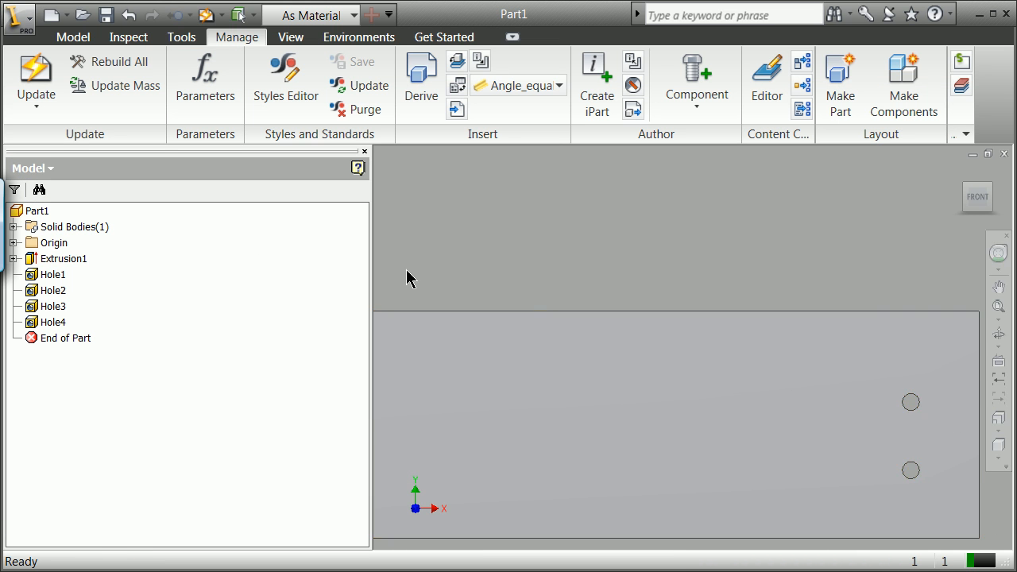
{"action": "left_click", "coordinate": [215, 91]}
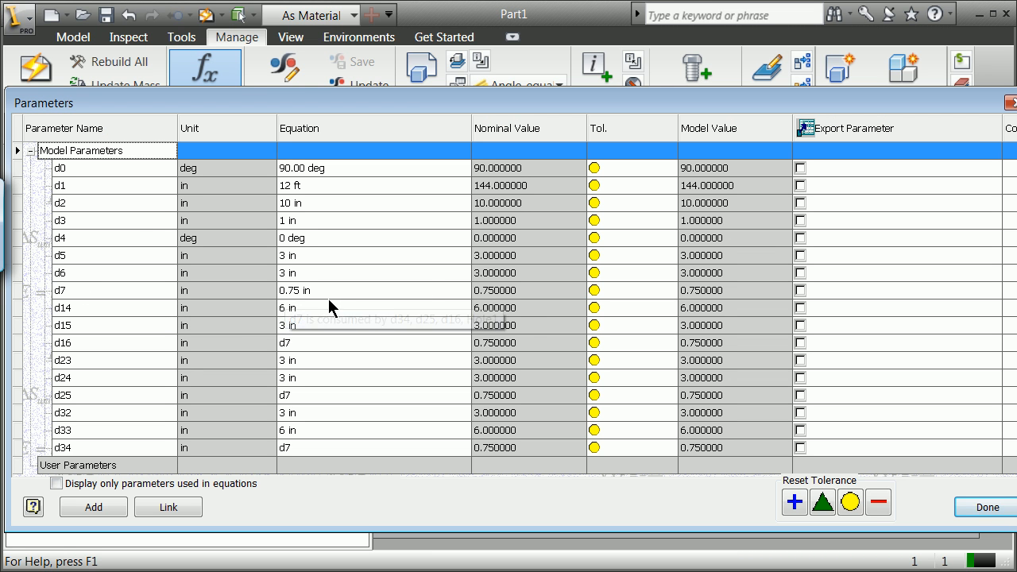
{"action": "left_click", "coordinate": [294, 294]}
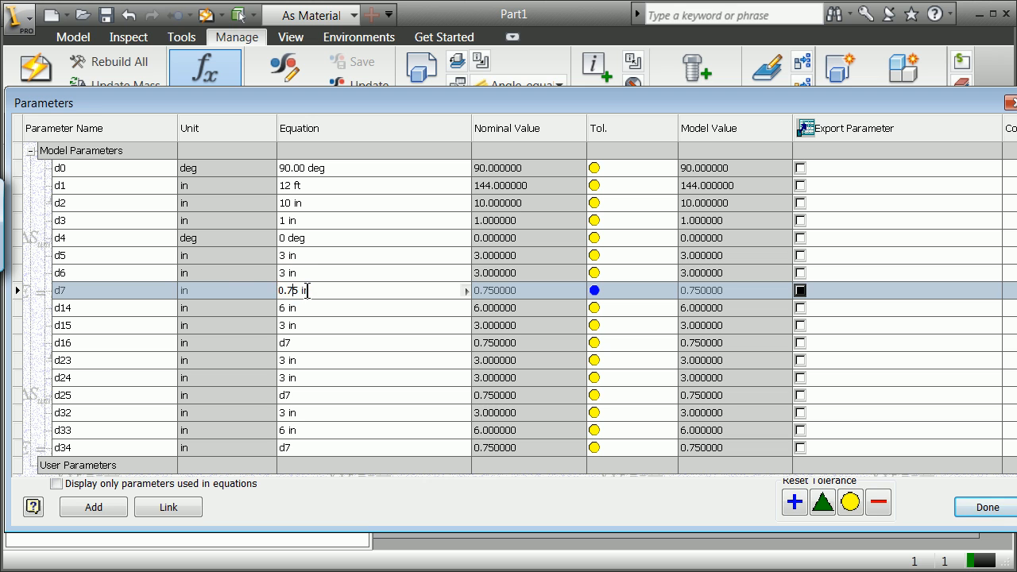
{"action": "double_click", "coordinate": [308, 290]}
{"action": "type", "text": "."}
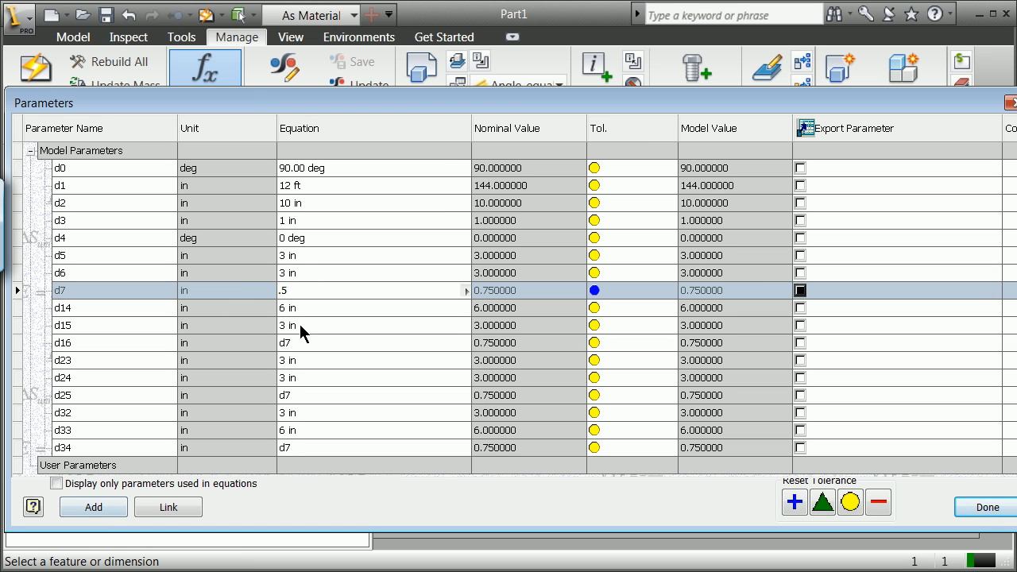
{"action": "type", "text": "5"}
{"action": "key", "text": "Tab"}
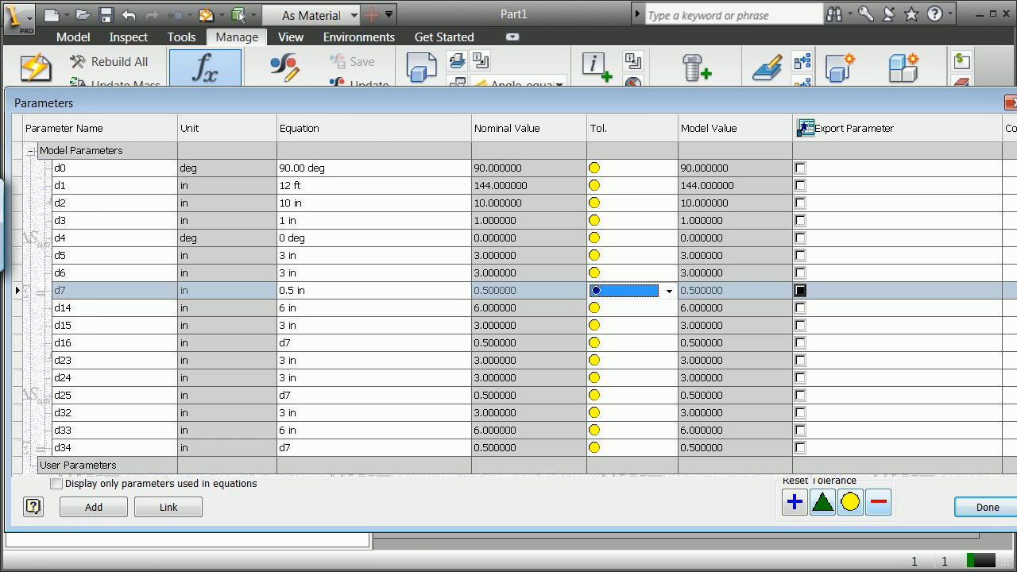
{"action": "left_click", "coordinate": [993, 510]}
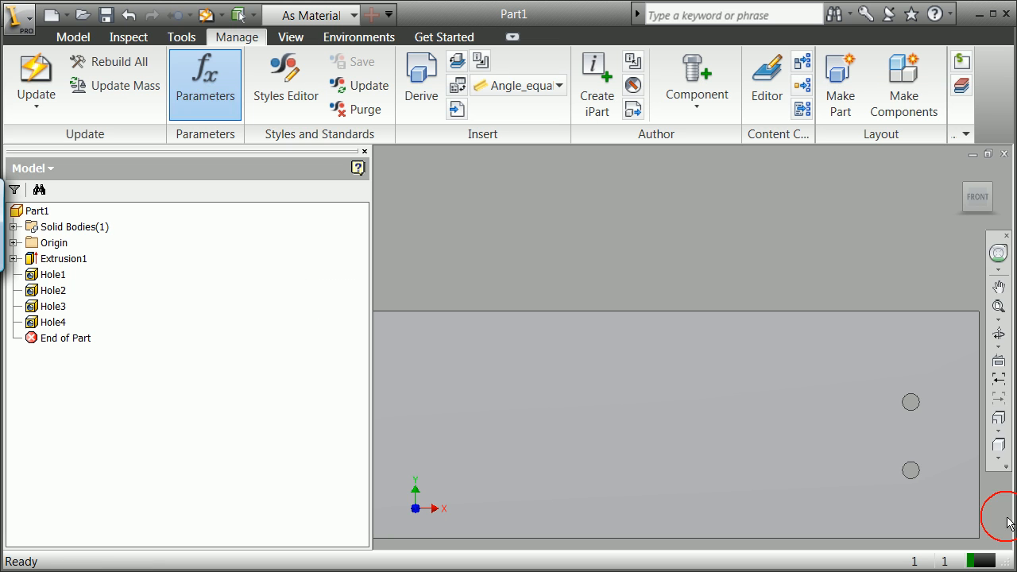
{"action": "left_click", "coordinate": [36, 84]}
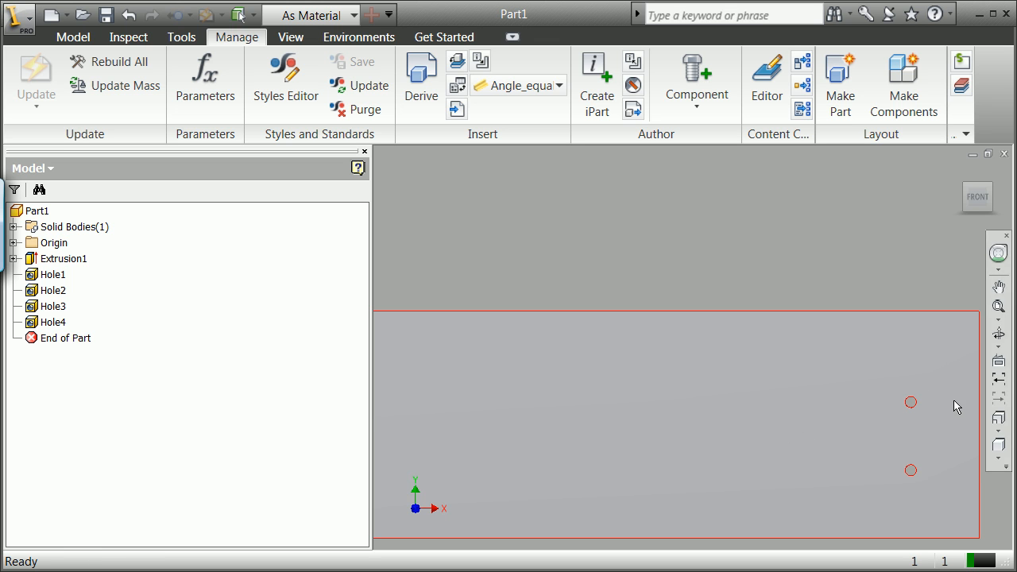
Step: Try to update the part with the hole position parameter d6 set to 6 in, and cancel the update
{"action": "left_click", "coordinate": [195, 86]}
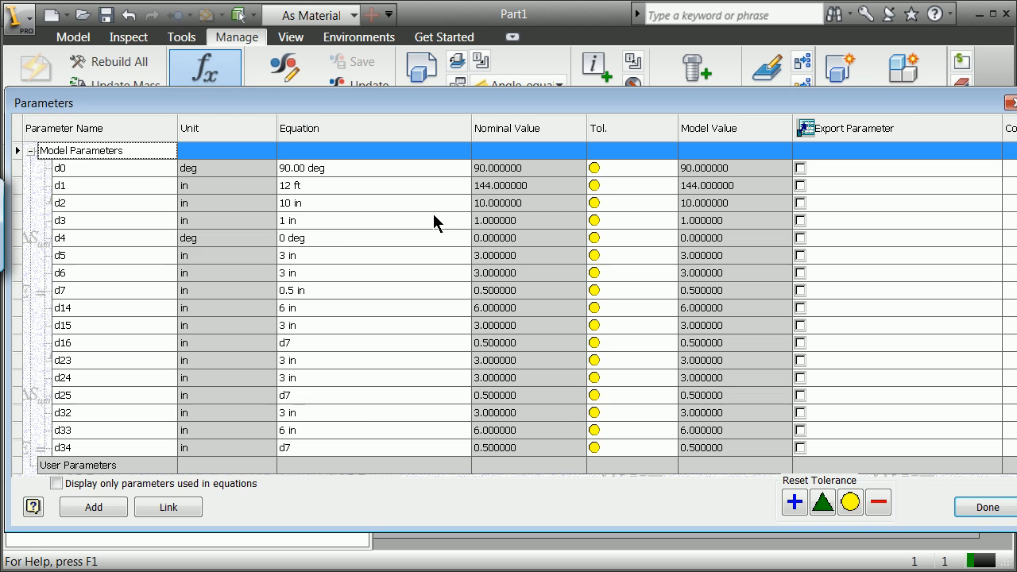
{"action": "double_click", "coordinate": [285, 275]}
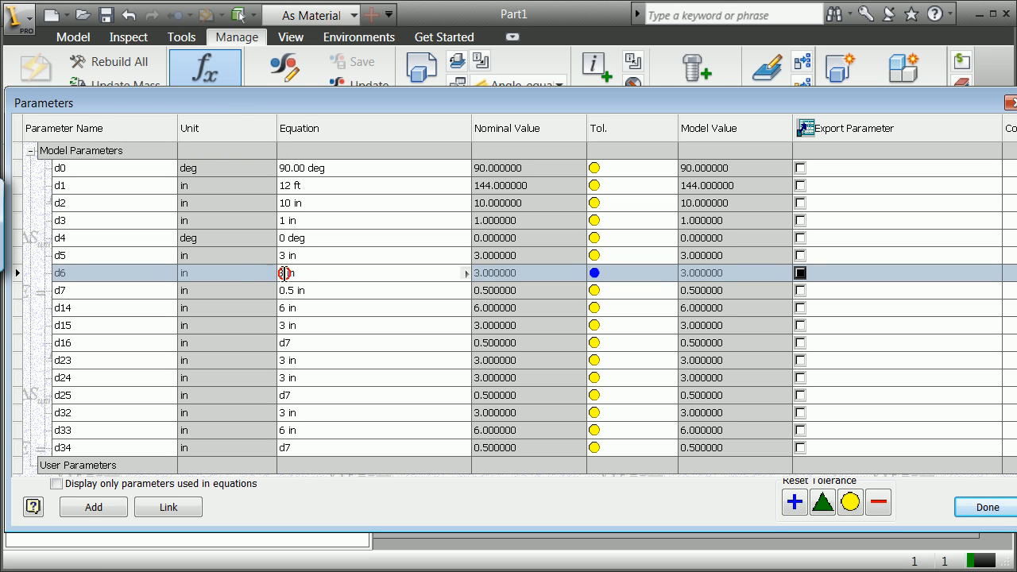
{"action": "type", "text": "6"}
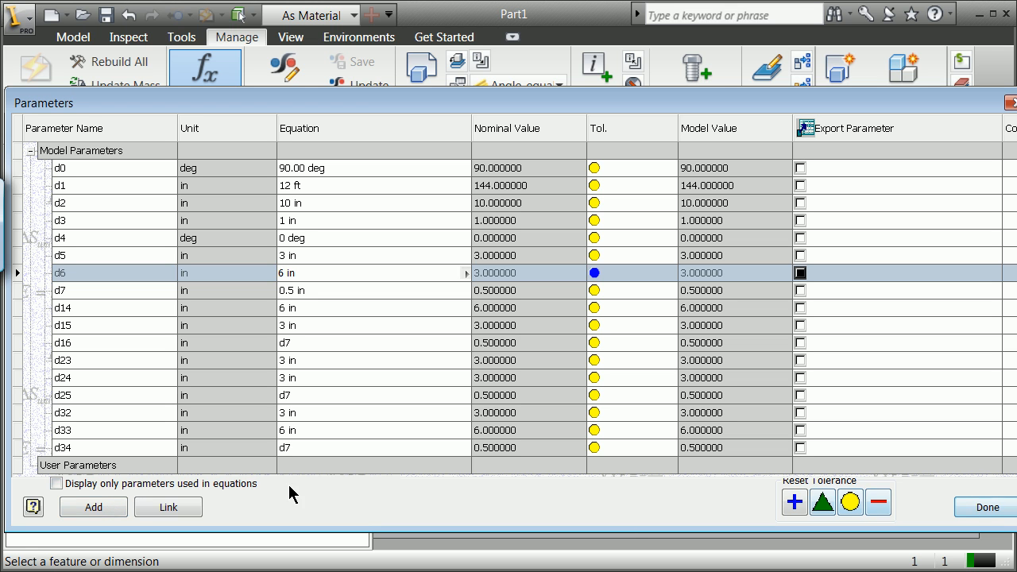
{"action": "key", "text": "Tab"}
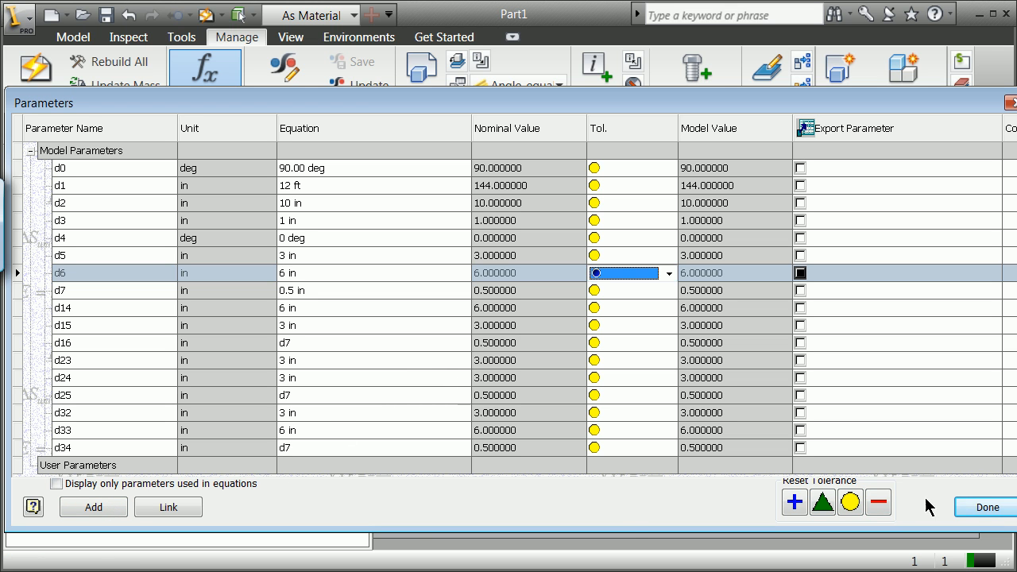
{"action": "left_click", "coordinate": [986, 508]}
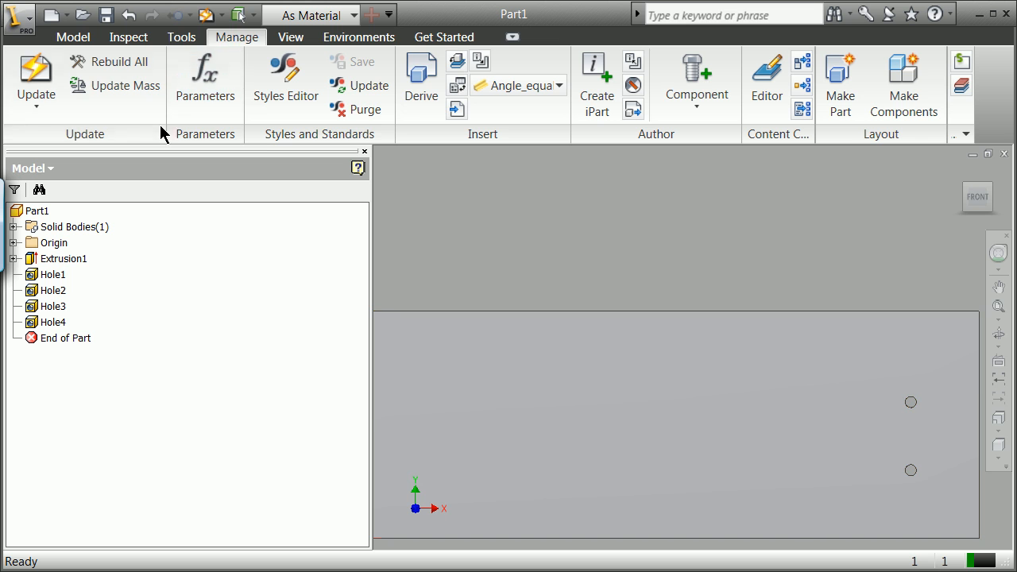
{"action": "left_click", "coordinate": [34, 69]}
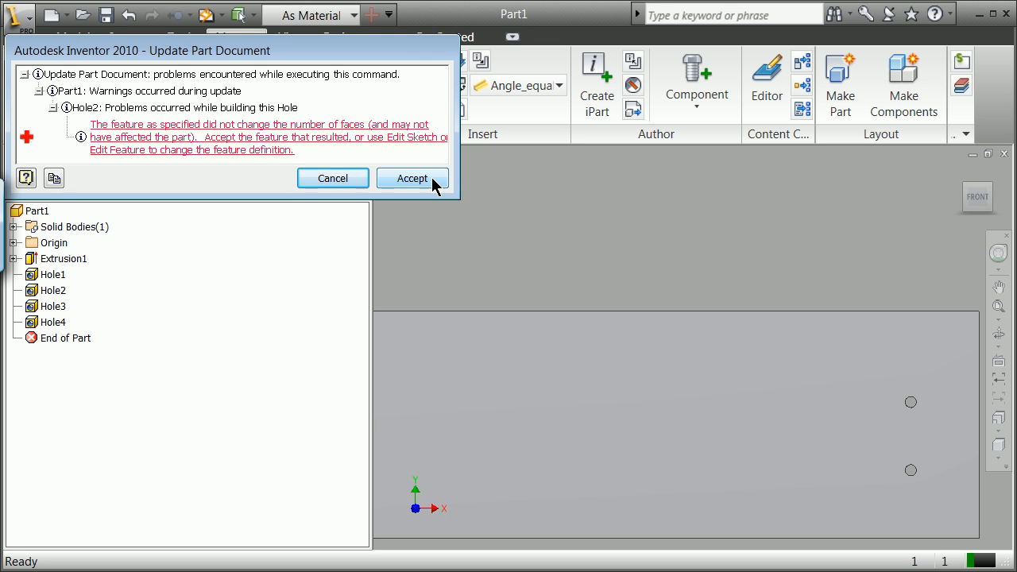
{"action": "left_click", "coordinate": [355, 180]}
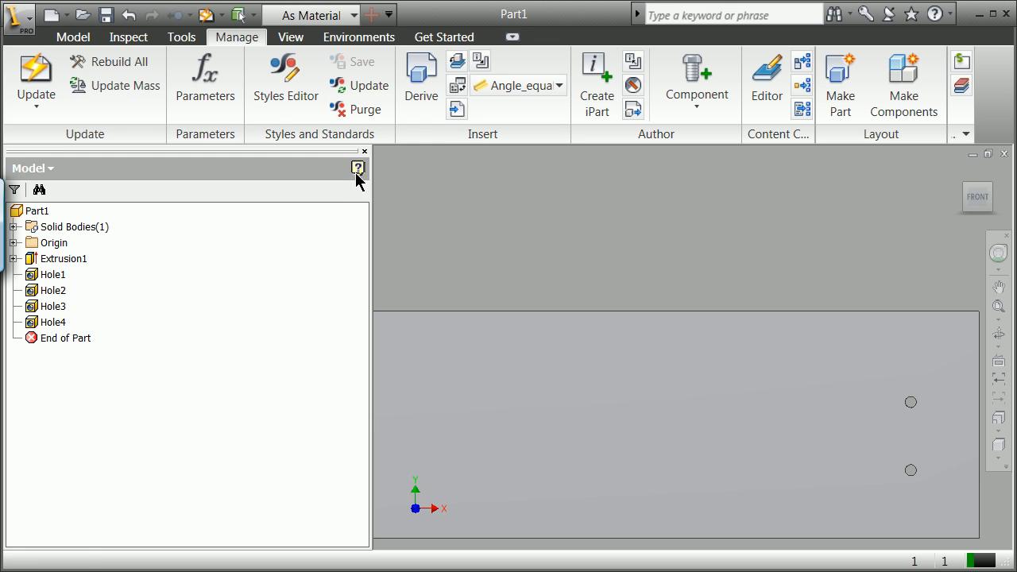
Step: Set the hole position parameter d6 to 4 in, update the part and check the holes
{"action": "left_click", "coordinate": [225, 91]}
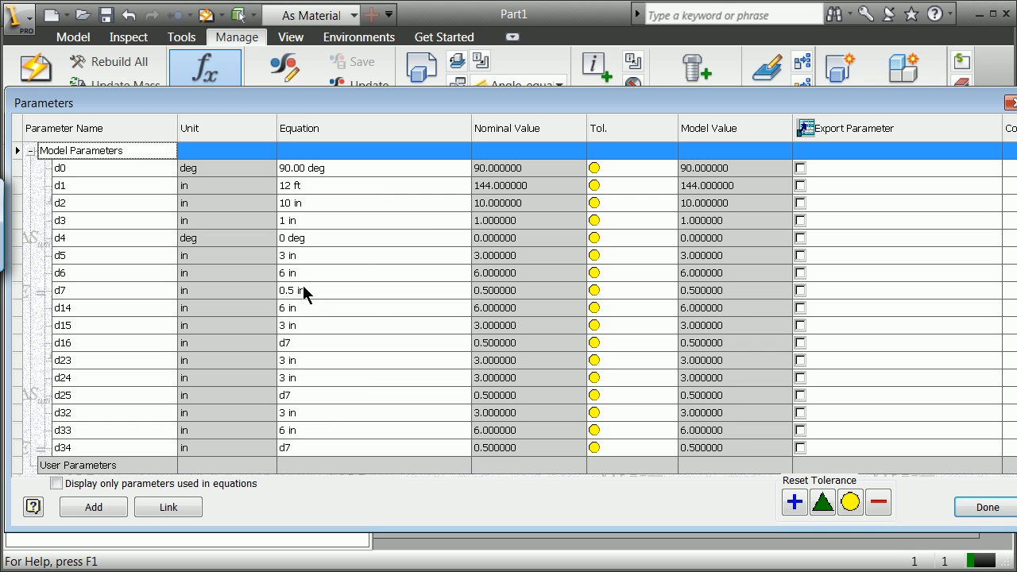
{"action": "left_click", "coordinate": [283, 273]}
{"action": "left_click_drag", "start_coordinate": [284, 274], "coordinate": [264, 272]}
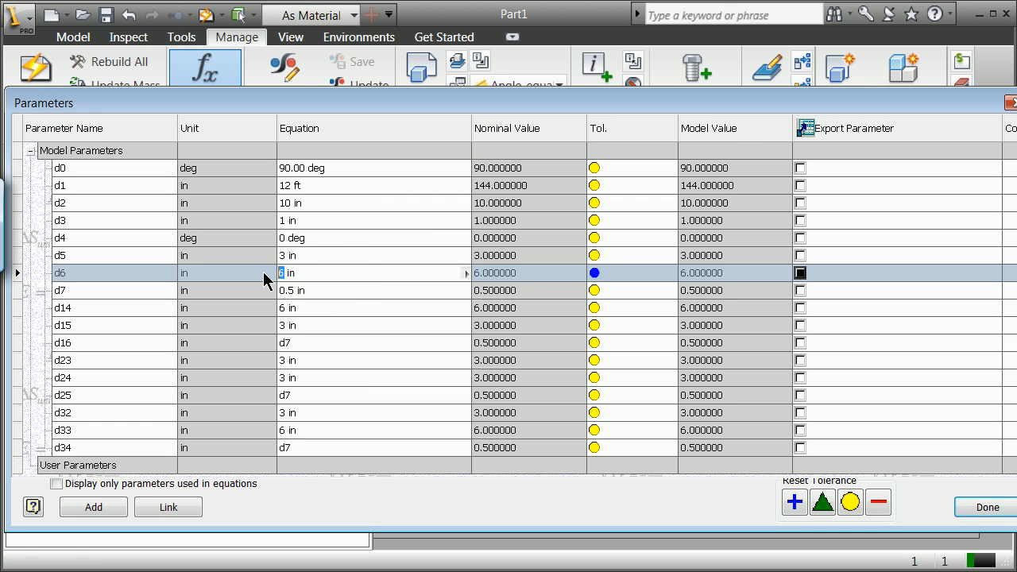
{"action": "type", "text": "3"}
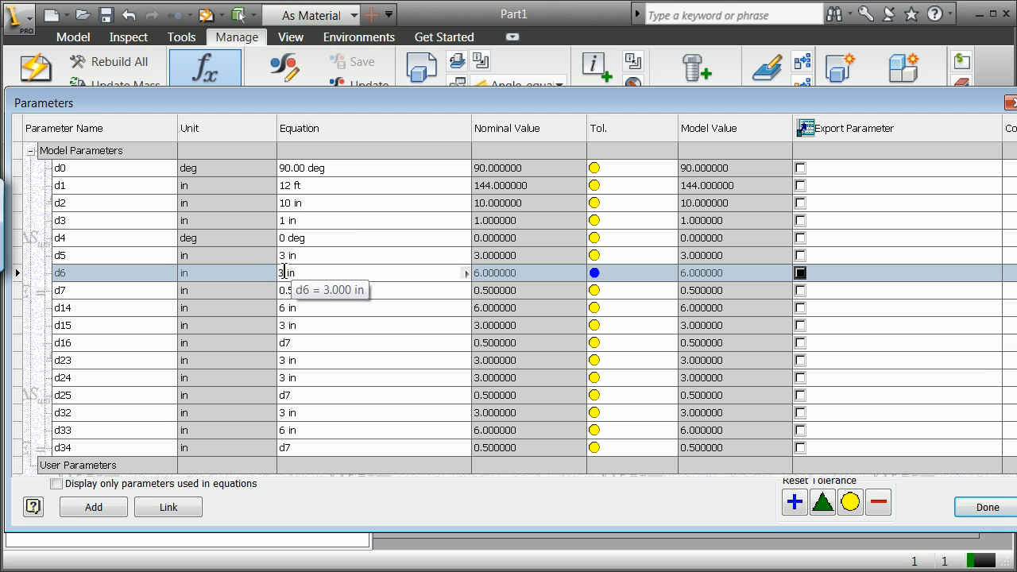
{"action": "type", "text": "4"}
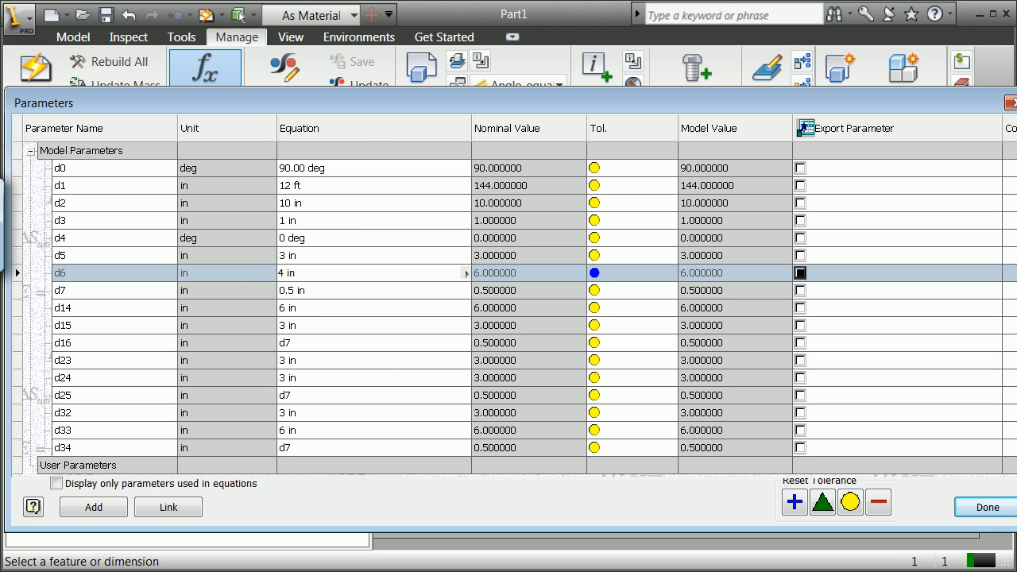
{"action": "left_click", "coordinate": [988, 507]}
{"action": "left_click", "coordinate": [36, 79]}
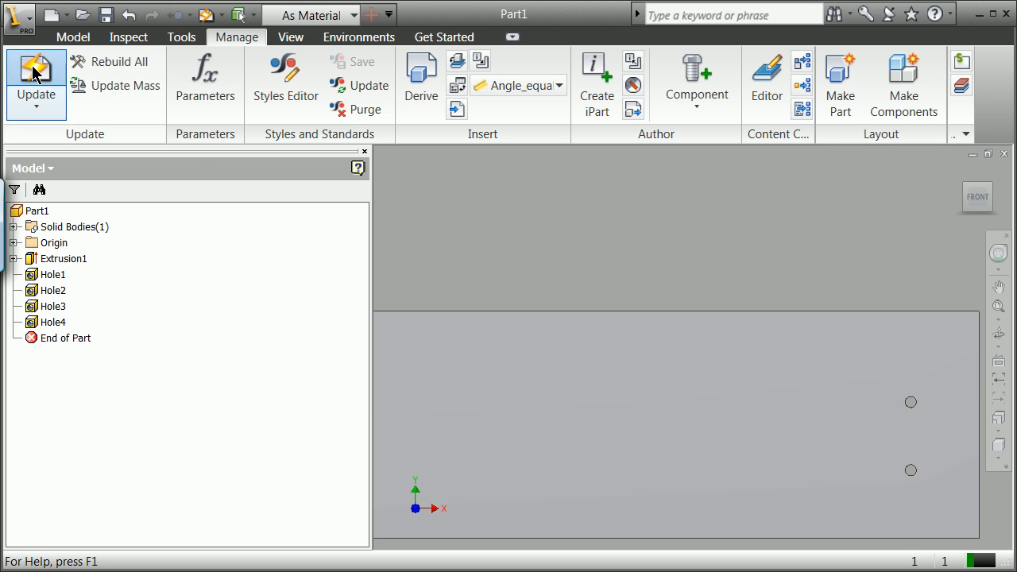
{"action": "scroll", "coordinate": [926, 447], "scroll_direction": "down", "scroll_amount": 8}
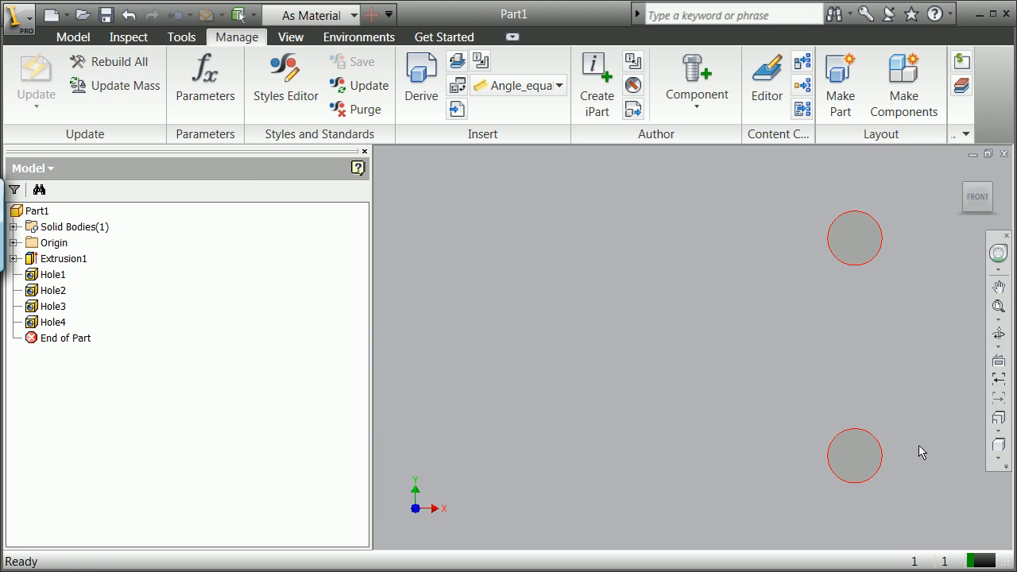
{"action": "scroll", "coordinate": [874, 436], "scroll_direction": "up", "scroll_amount": 6}
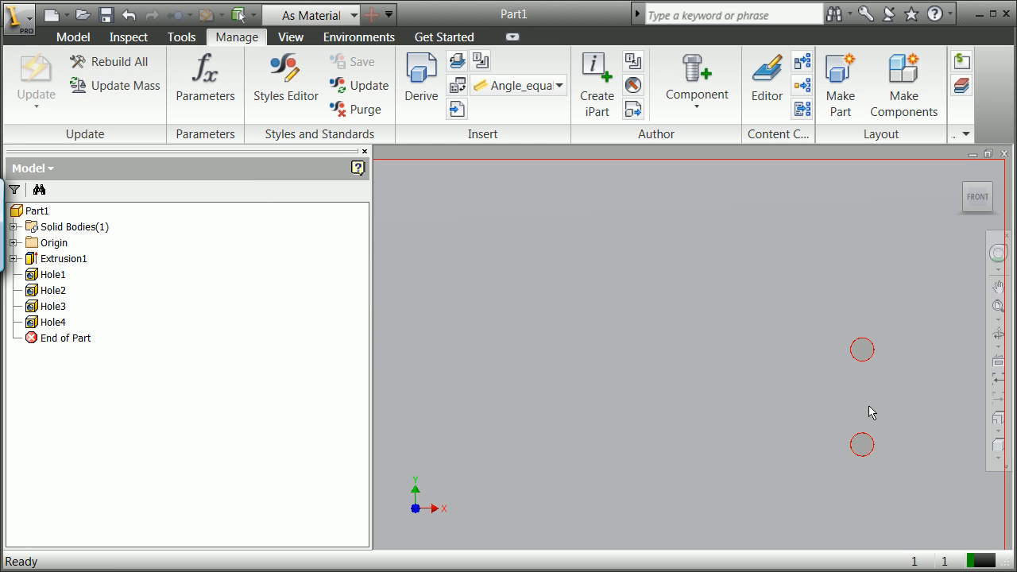
{"action": "scroll", "coordinate": [864, 440], "scroll_direction": "up", "scroll_amount": 3}
Step: Set the hole position parameter d6 to 3 in, update the part and check the holes at the plate's ends
{"action": "left_click", "coordinate": [197, 88]}
{"action": "left_click", "coordinate": [289, 270]}
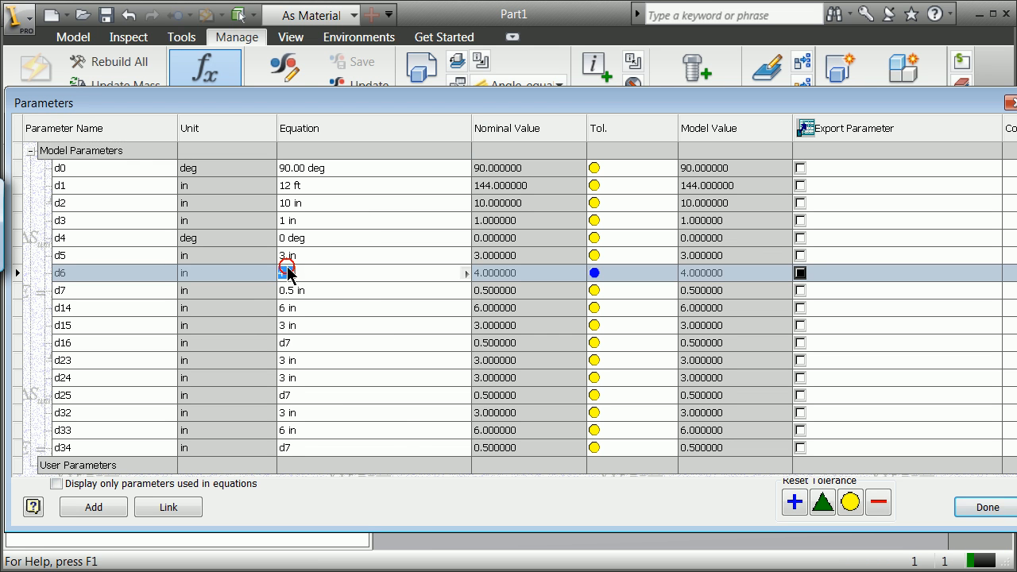
{"action": "left_click_drag", "start_coordinate": [285, 272], "coordinate": [255, 271]}
{"action": "type", "text": "3"}
{"action": "left_click", "coordinate": [624, 273]}
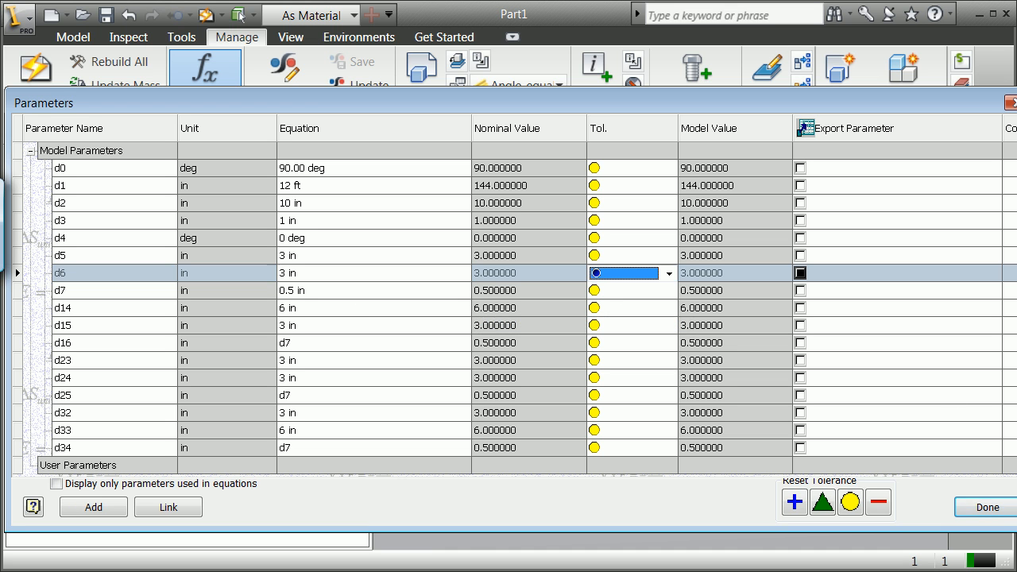
{"action": "left_click", "coordinate": [987, 507]}
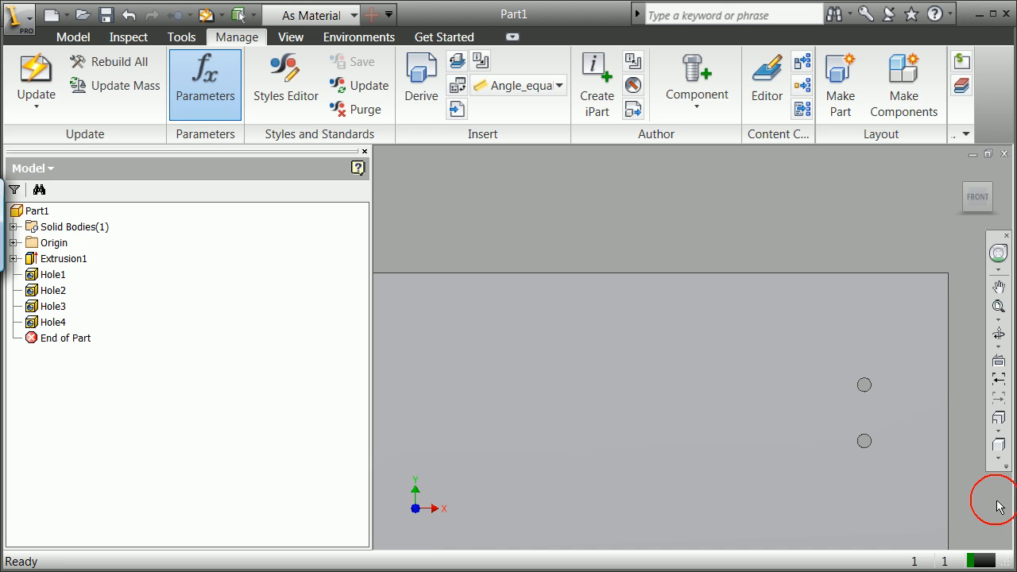
{"action": "left_click", "coordinate": [36, 80]}
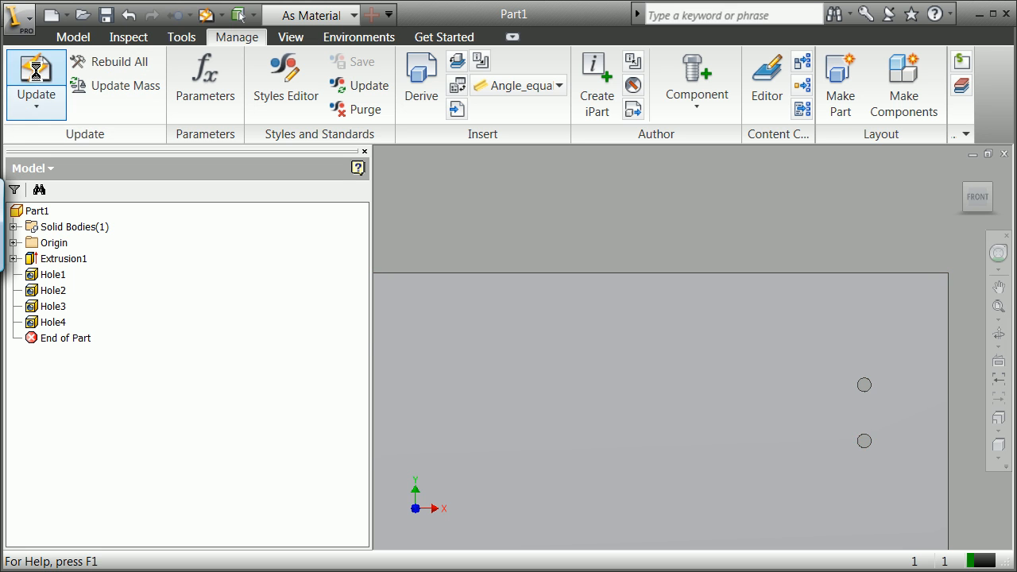
{"action": "scroll", "coordinate": [707, 342], "scroll_direction": "up", "scroll_amount": 6}
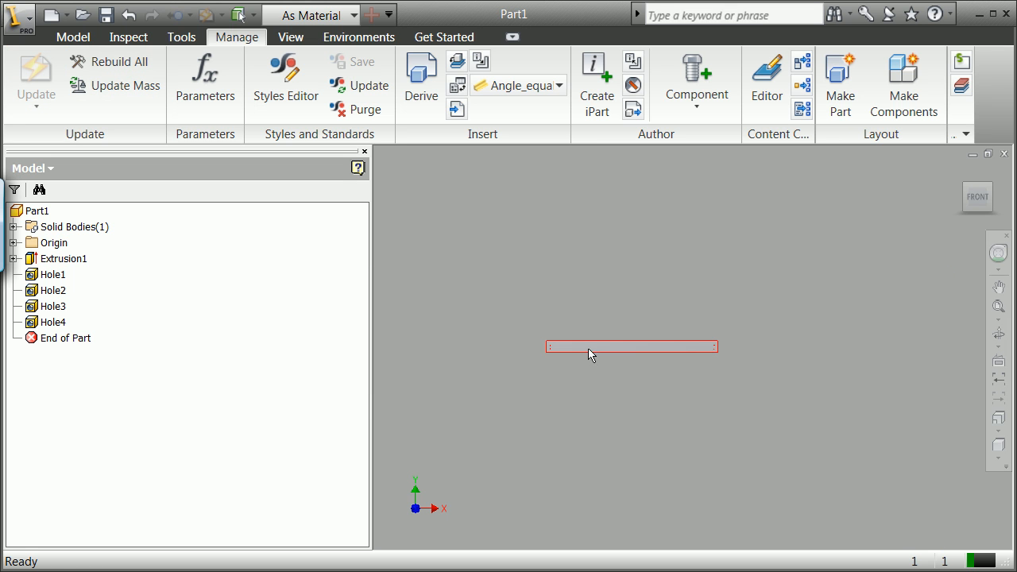
{"action": "scroll", "coordinate": [569, 346], "scroll_direction": "down", "scroll_amount": 3}
{"action": "scroll", "coordinate": [569, 352], "scroll_direction": "down", "scroll_amount": 2}
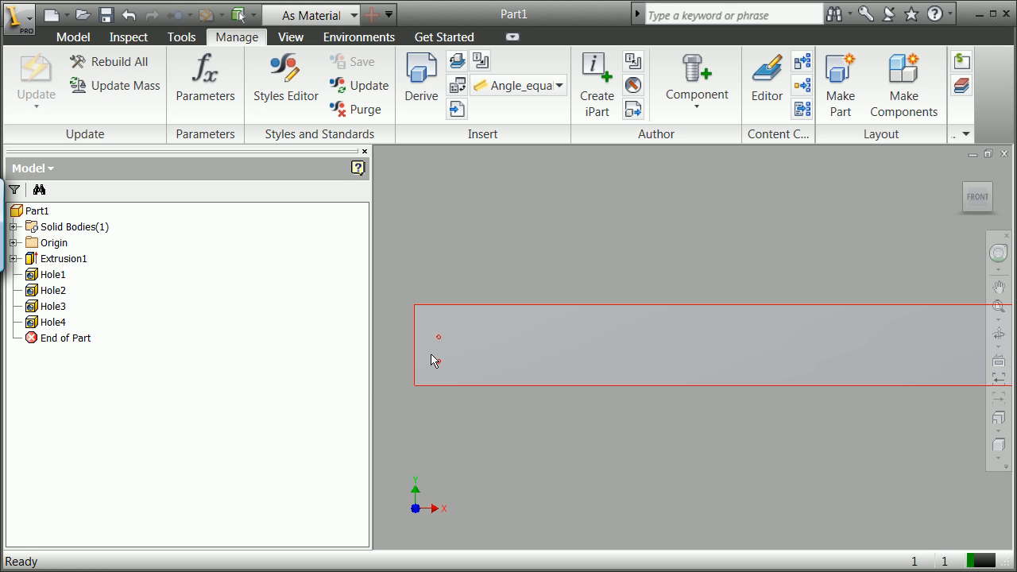
Step: Set the plate length parameter d1 to 11.5 ft and update the part
{"action": "scroll", "coordinate": [490, 363], "scroll_direction": "up", "scroll_amount": 2}
{"action": "scroll", "coordinate": [805, 400], "scroll_direction": "up", "scroll_amount": 3}
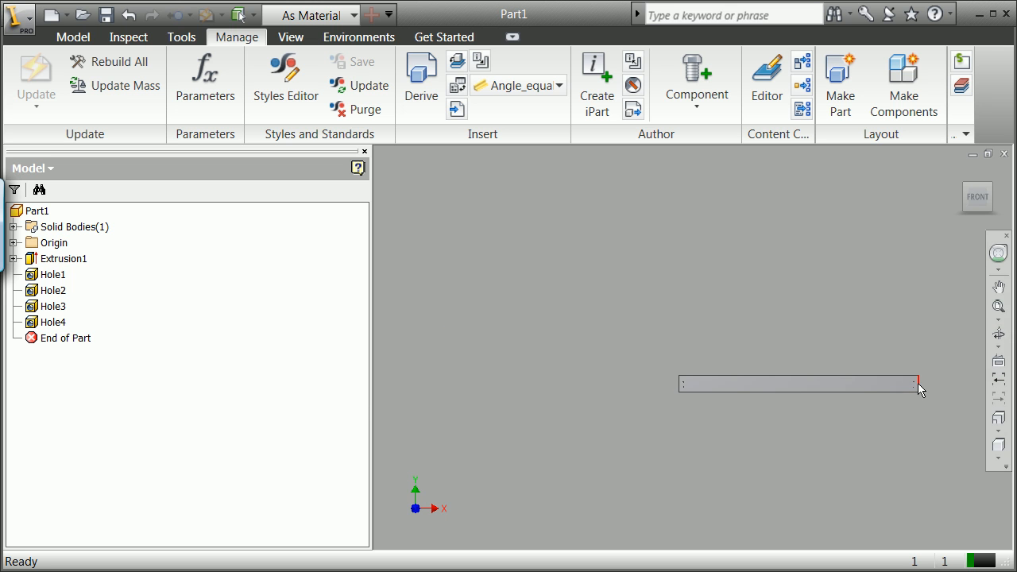
{"action": "scroll", "coordinate": [918, 383], "scroll_direction": "down", "scroll_amount": 3}
{"action": "scroll", "coordinate": [915, 385], "scroll_direction": "up", "scroll_amount": 2}
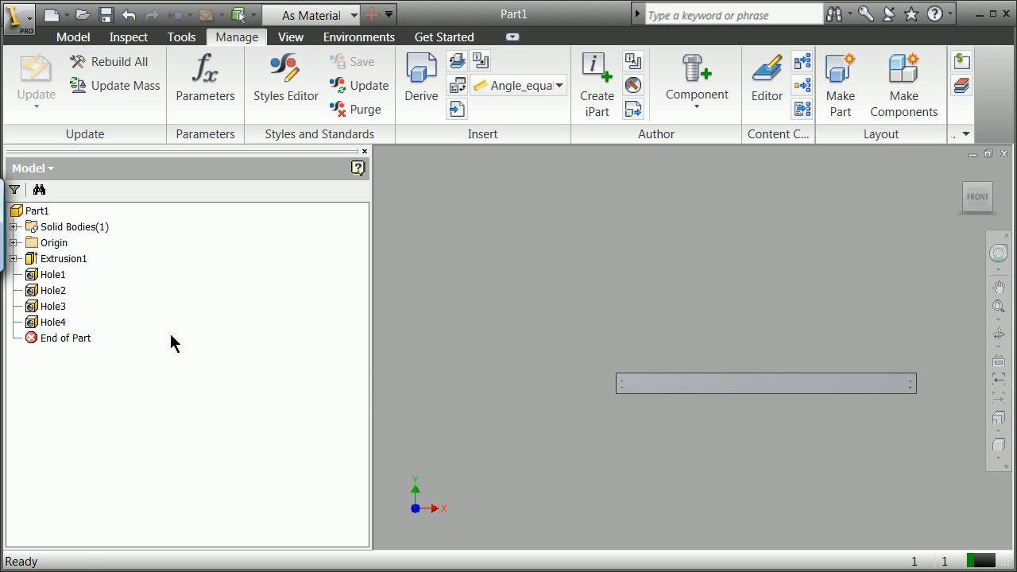
{"action": "left_click", "coordinate": [209, 83]}
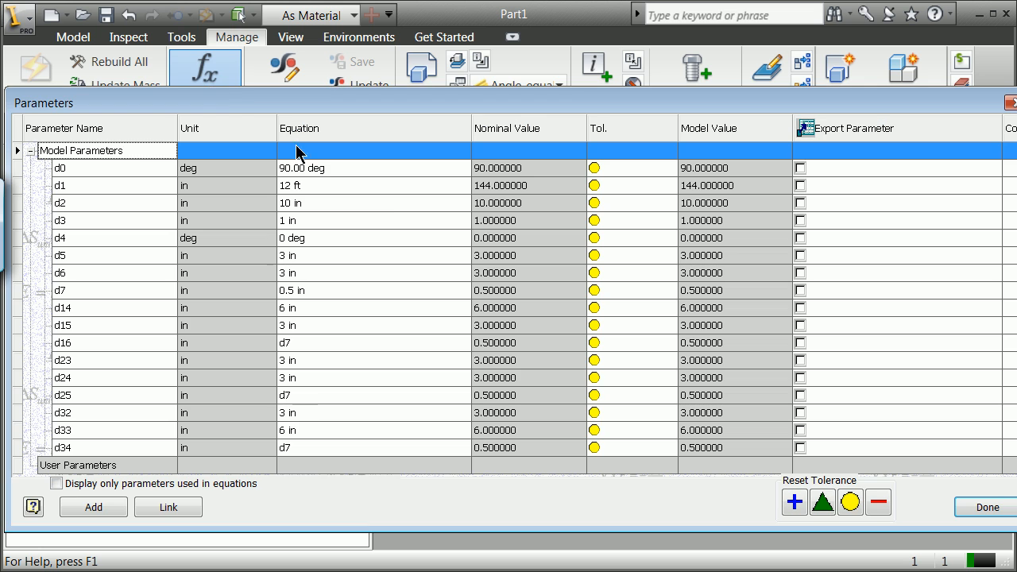
{"action": "double_click", "coordinate": [288, 186]}
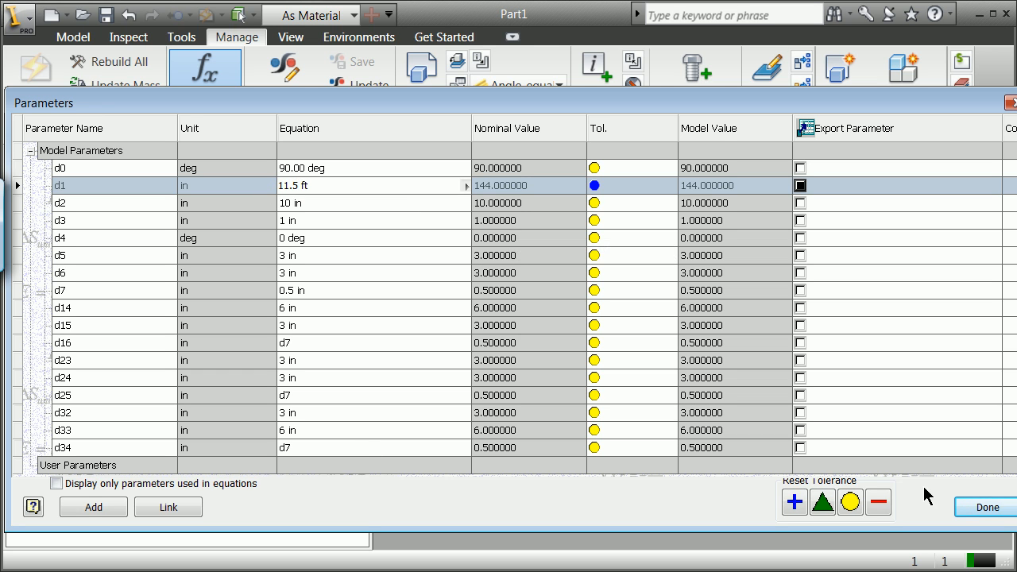
{"action": "left_click", "coordinate": [966, 508]}
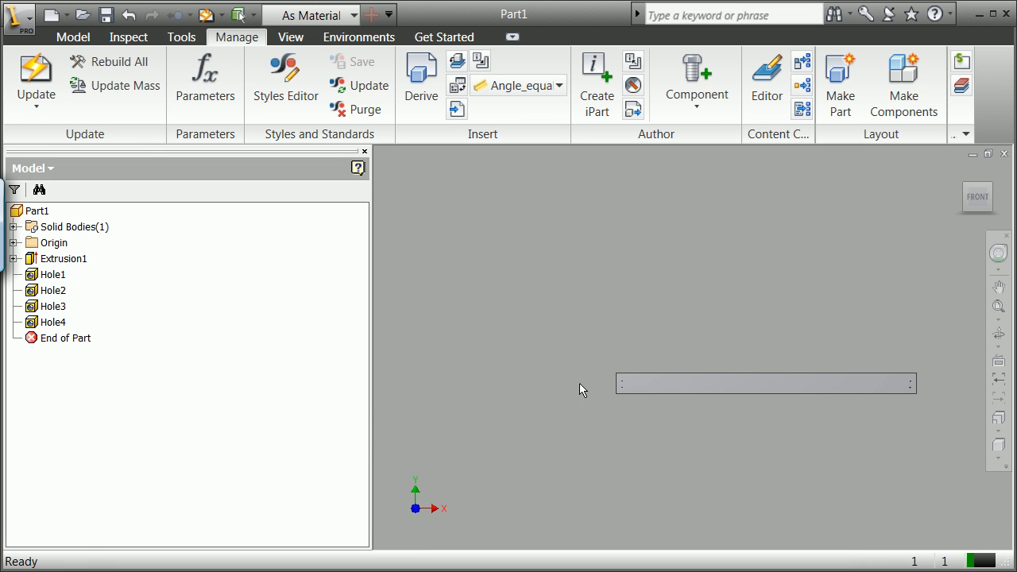
{"action": "left_click", "coordinate": [32, 75]}
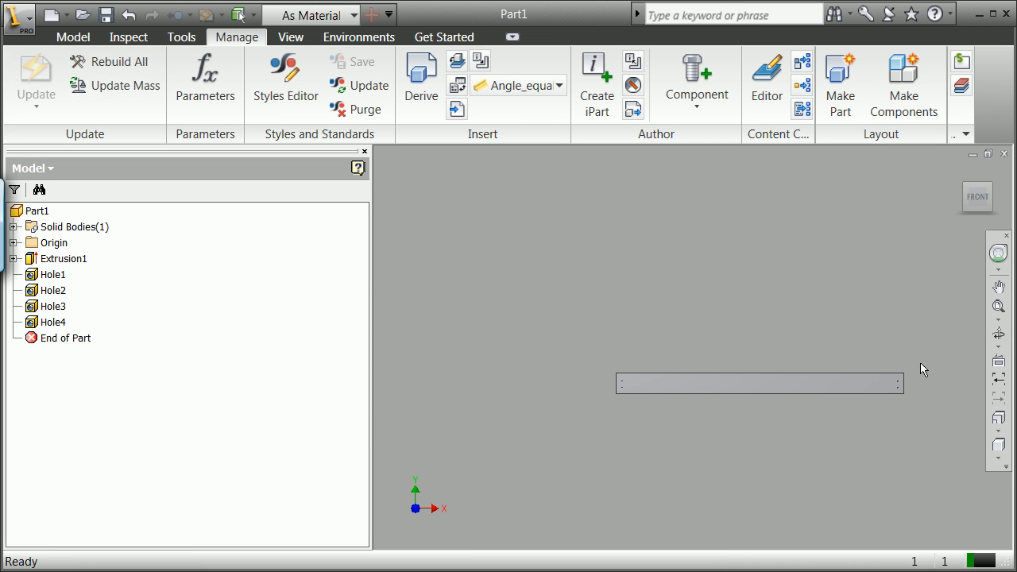
Step: Examine the holes at both ends of the plate after the length change
{"action": "scroll", "coordinate": [915, 386], "scroll_direction": "down", "scroll_amount": 2}
{"action": "scroll", "coordinate": [878, 378], "scroll_direction": "up", "scroll_amount": 3}
{"action": "scroll", "coordinate": [836, 368], "scroll_direction": "down", "scroll_amount": 6}
{"action": "scroll", "coordinate": [838, 368], "scroll_direction": "up", "scroll_amount": 4}
{"action": "scroll", "coordinate": [894, 370], "scroll_direction": "down", "scroll_amount": 2}
{"action": "scroll", "coordinate": [896, 367], "scroll_direction": "up", "scroll_amount": 3}
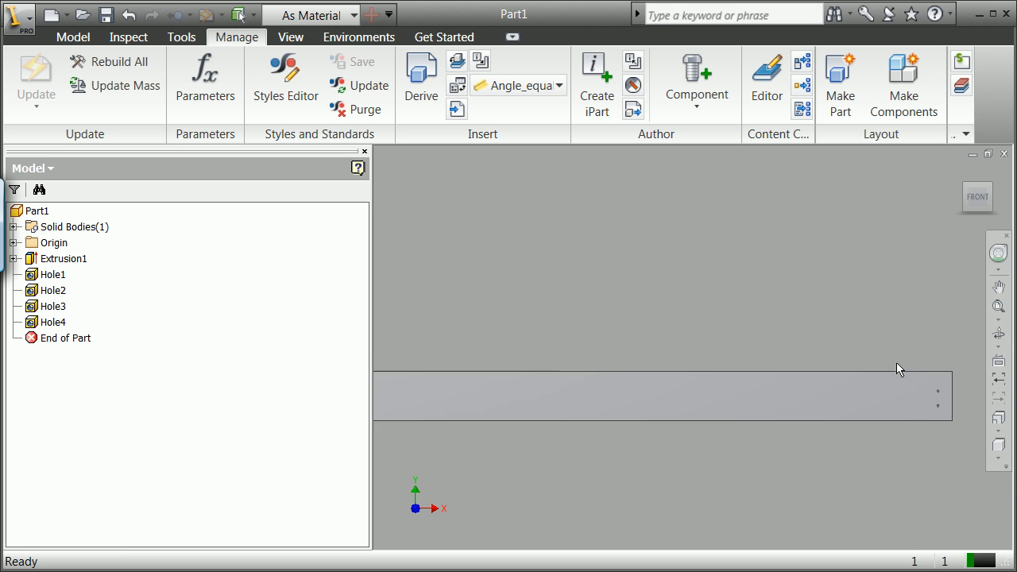
{"action": "scroll", "coordinate": [893, 371], "scroll_direction": "down", "scroll_amount": 2}
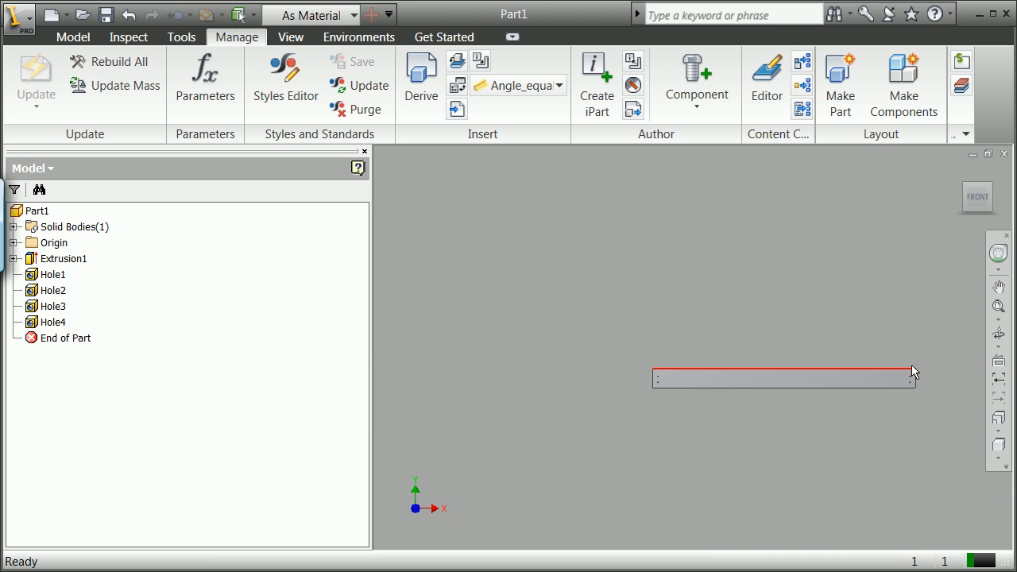
{"action": "scroll", "coordinate": [912, 370], "scroll_direction": "up", "scroll_amount": 3}
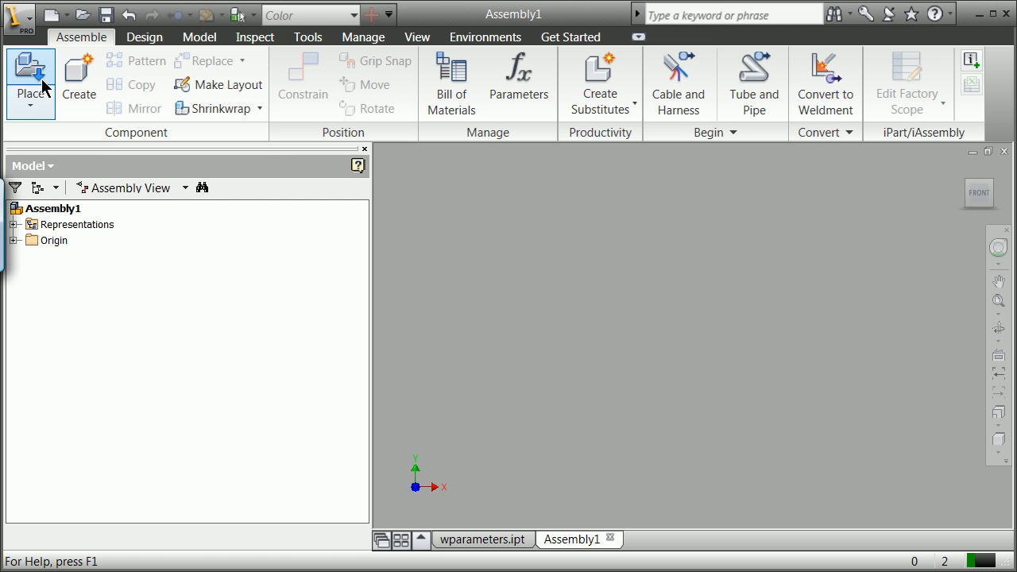
Step: Place two instances of wparameters.ipt in the assembly, accepting the educational watermark
{"action": "left_click", "coordinate": [41, 87]}
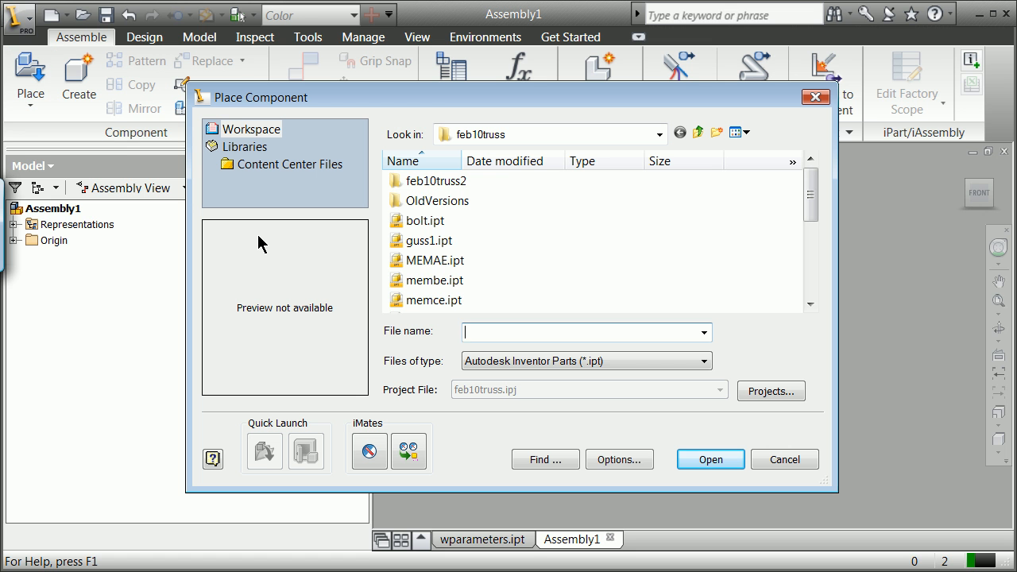
{"action": "left_click_drag", "start_coordinate": [807, 194], "coordinate": [818, 299]}
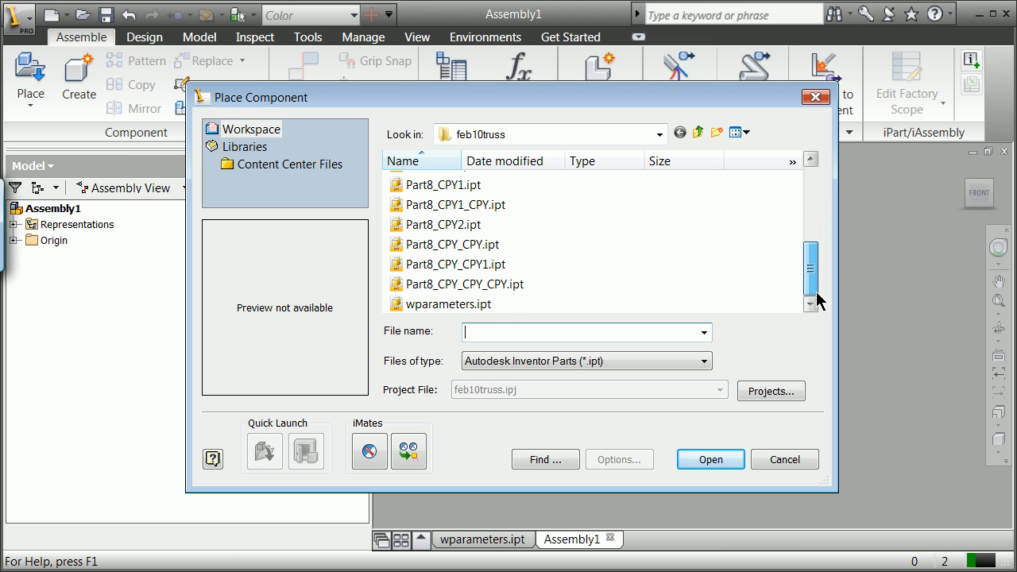
{"action": "left_click", "coordinate": [412, 305]}
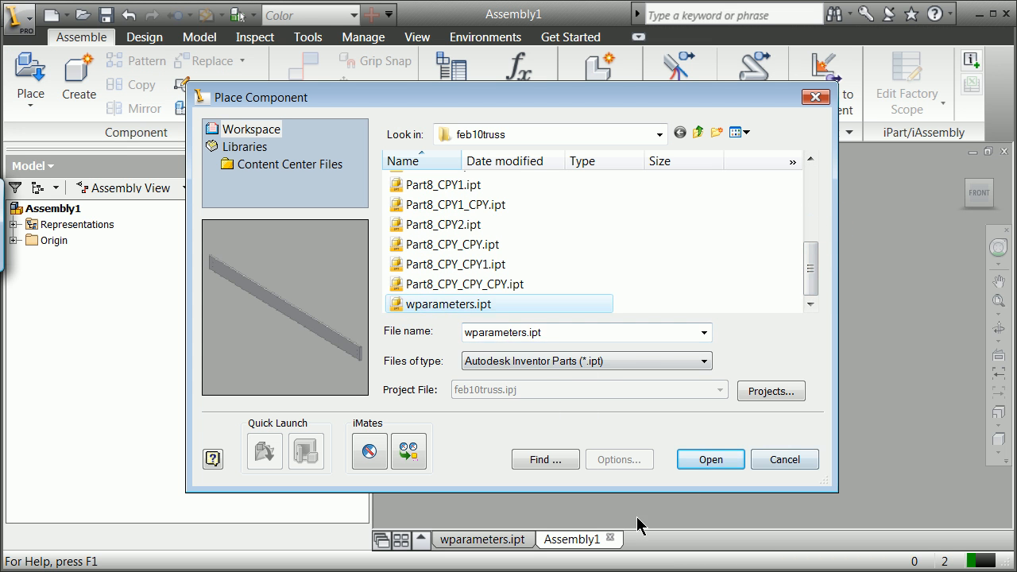
{"action": "left_click", "coordinate": [684, 465]}
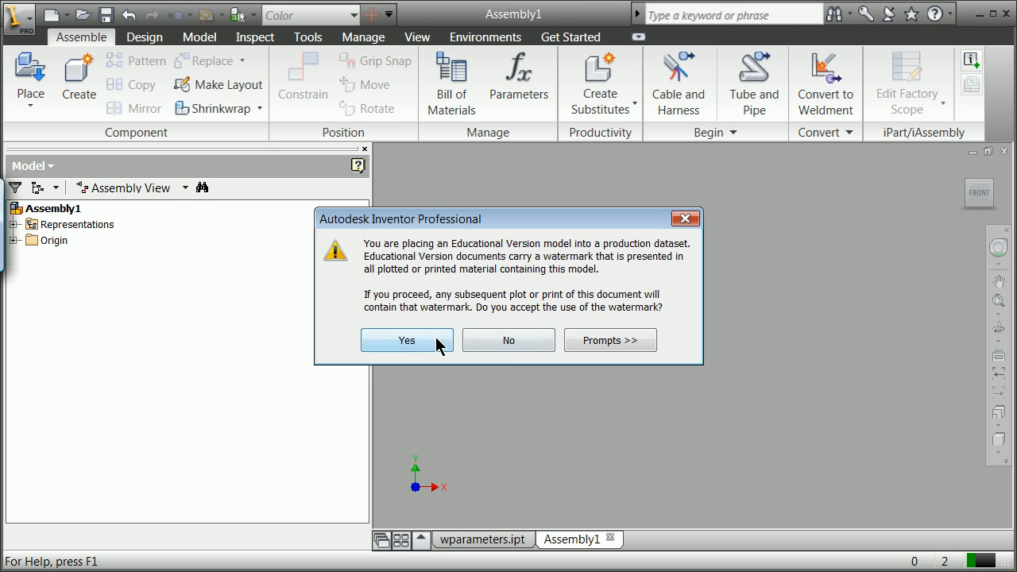
{"action": "left_click", "coordinate": [436, 343]}
{"action": "left_click", "coordinate": [535, 381]}
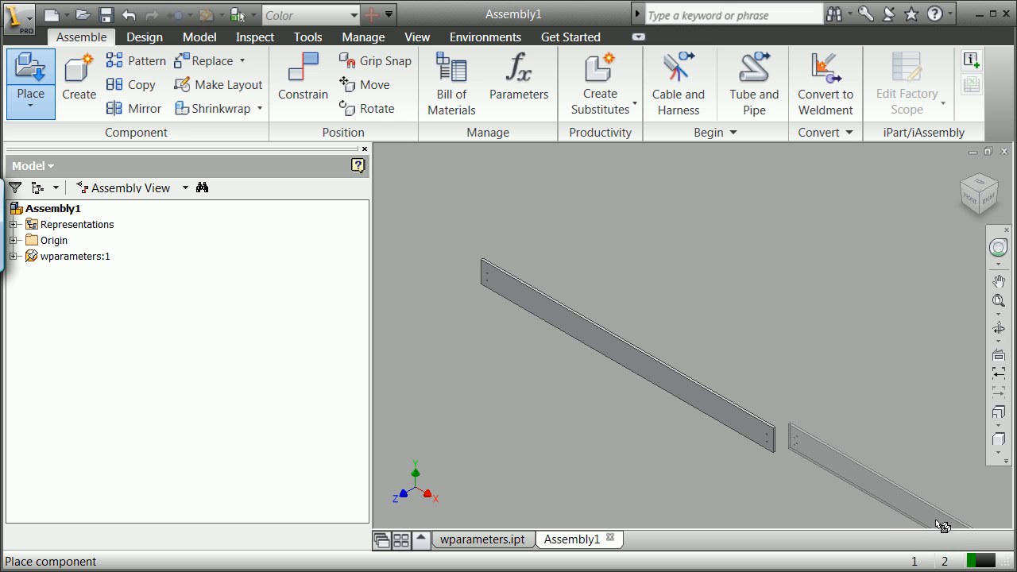
{"action": "left_click", "coordinate": [938, 520]}
{"action": "right_click", "coordinate": [857, 459]}
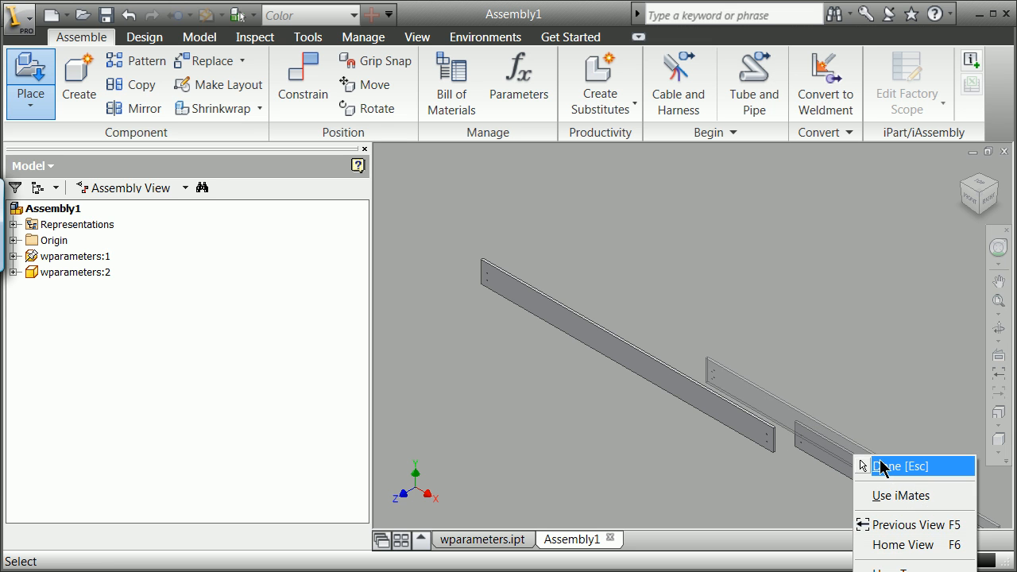
{"action": "left_click", "coordinate": [881, 466]}
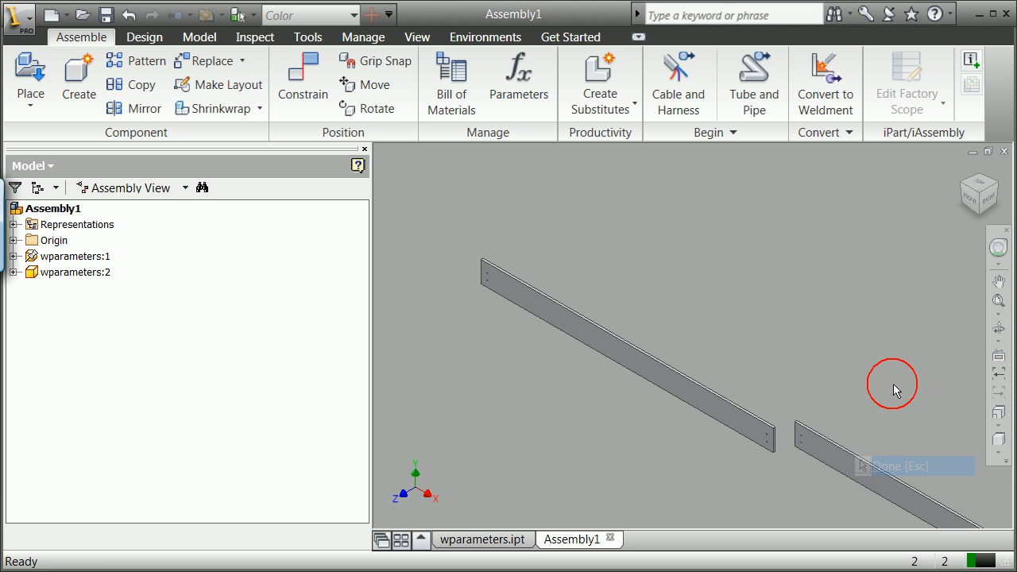
Step: Start an Insert constraint and select the lower end hole on the back face of the first plate, wparameters:1, as the first selection
{"action": "left_click", "coordinate": [973, 202]}
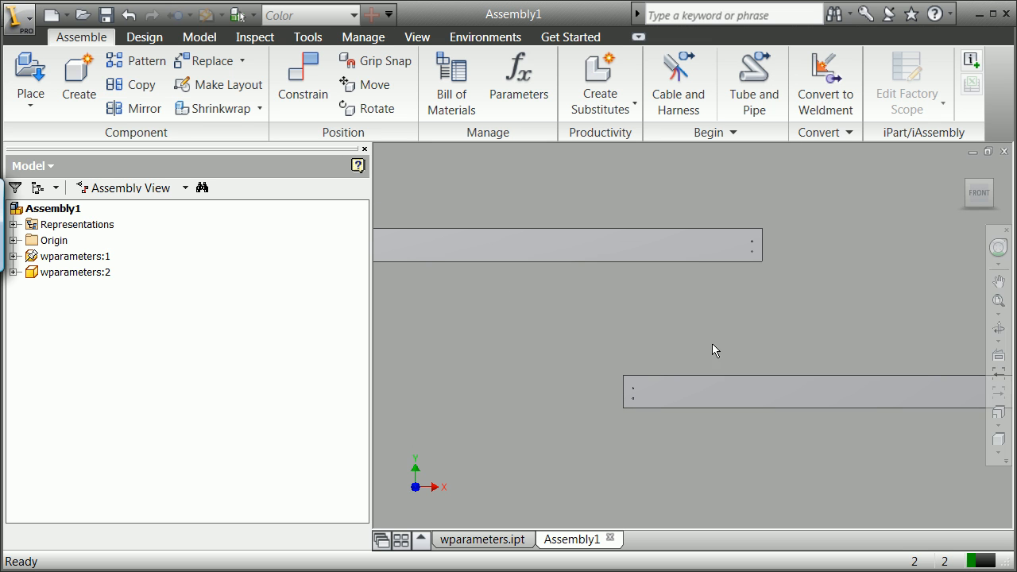
{"action": "mouse_move", "coordinate": [990, 193]}
{"action": "left_mouse_down"}
{"action": "mouse_move", "coordinate": [909, 197]}
{"action": "mouse_move", "coordinate": [975, 214]}
{"action": "mouse_move", "coordinate": [968, 228]}
{"action": "mouse_move", "coordinate": [971, 193]}
{"action": "left_mouse_up"}
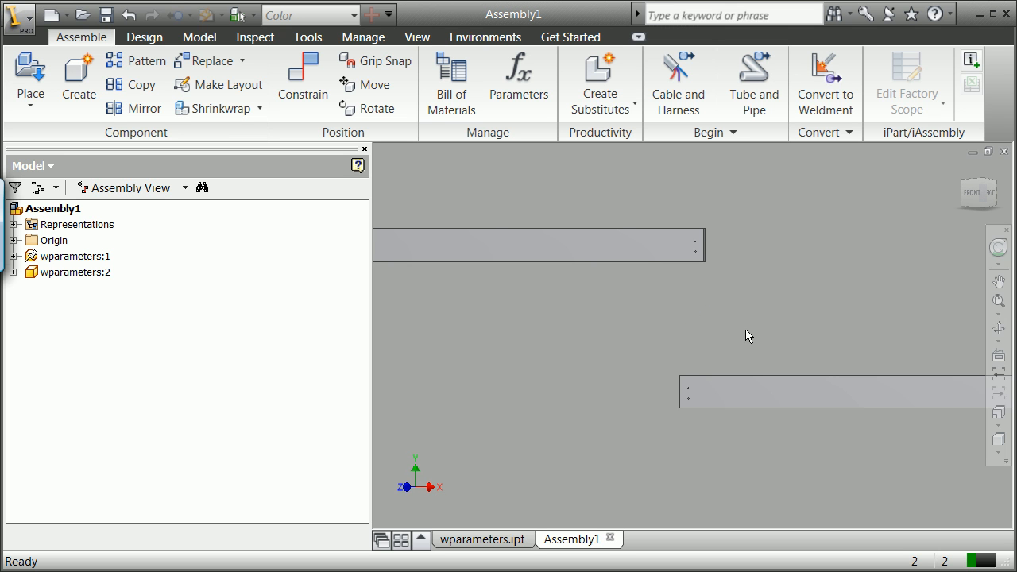
{"action": "left_click", "coordinate": [993, 192]}
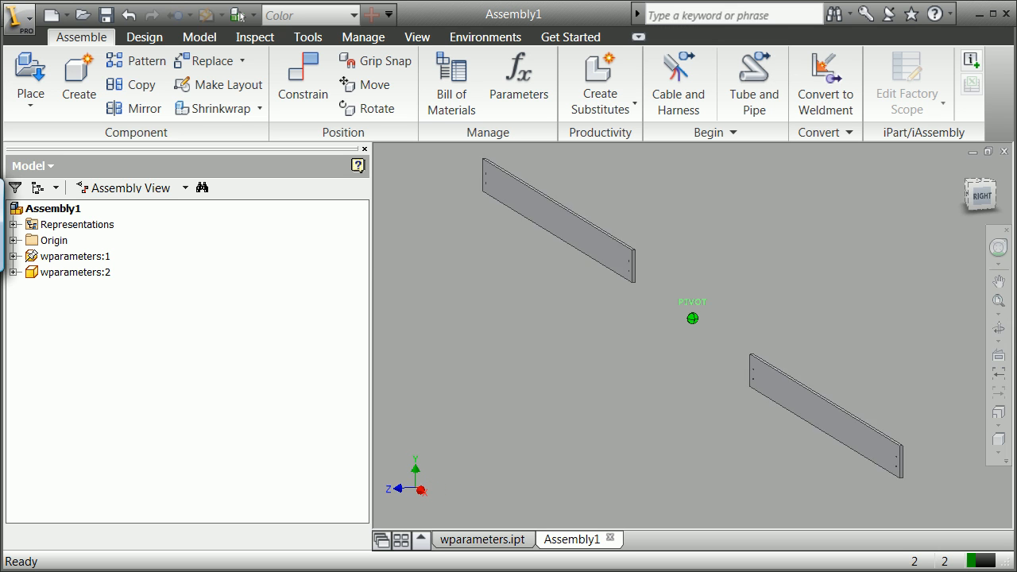
{"action": "left_click_drag", "start_coordinate": [990, 192], "coordinate": [944, 193]}
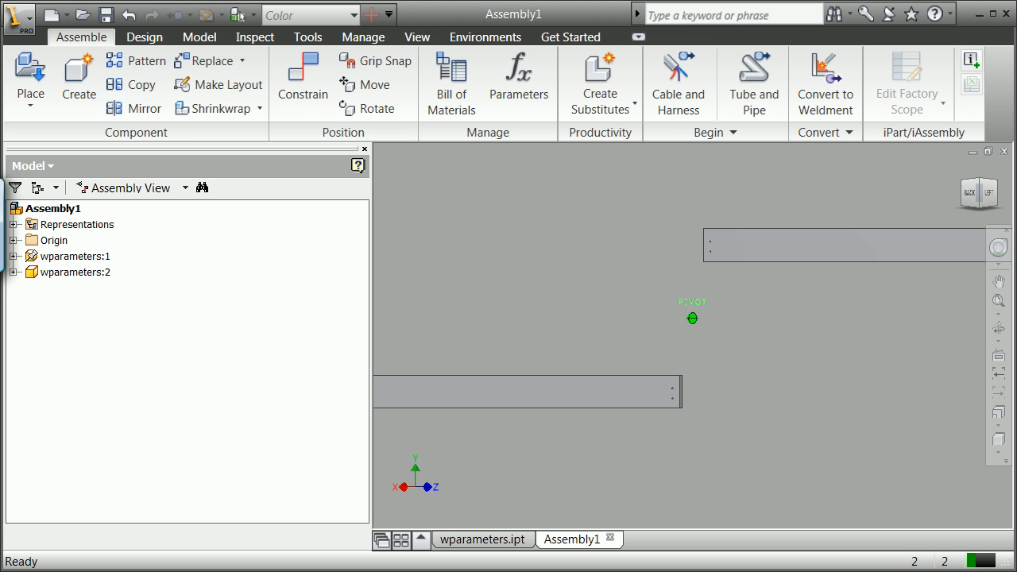
{"action": "left_click", "coordinate": [298, 94]}
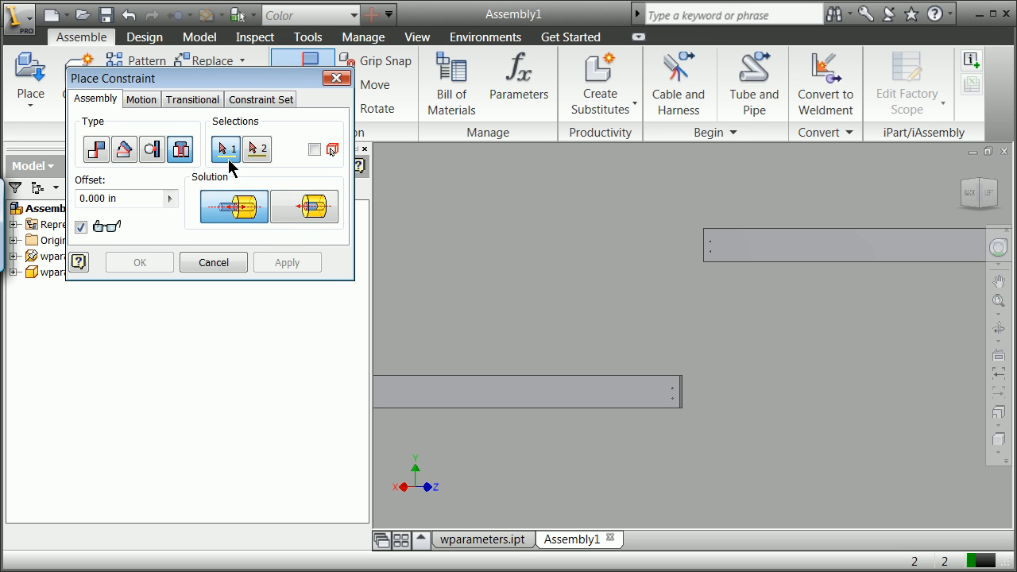
{"action": "scroll", "coordinate": [679, 235], "scroll_direction": "down", "scroll_amount": 5}
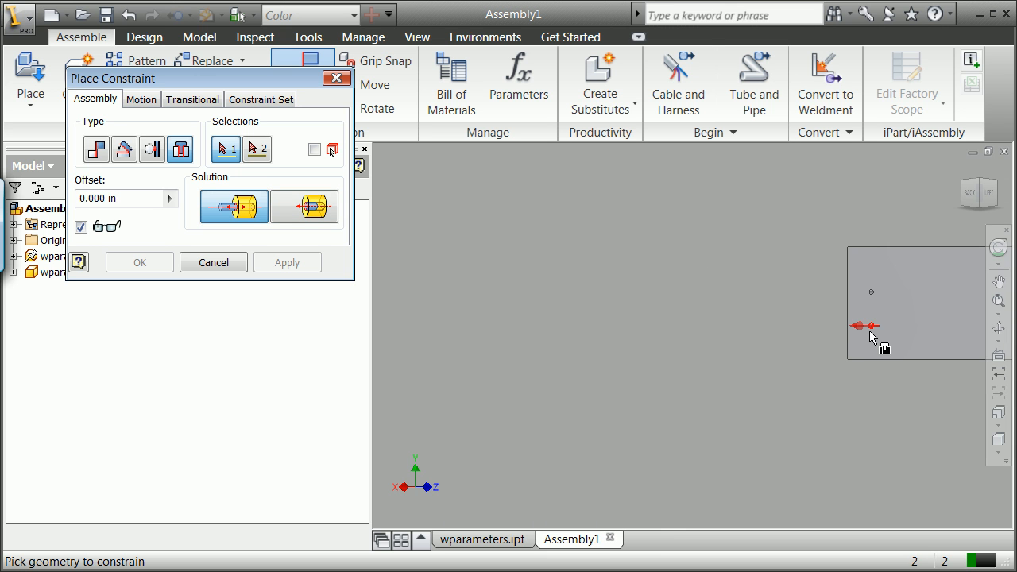
{"action": "left_click", "coordinate": [880, 342]}
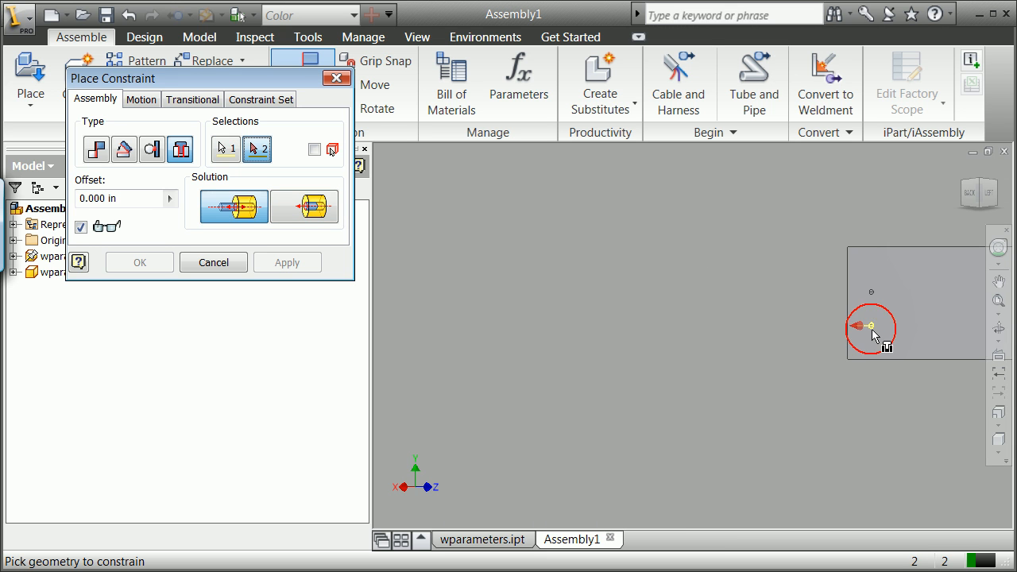
Step: Examine the front side of both plates to locate the second plate's matching end hole for the Insert constraint
{"action": "left_click", "coordinate": [979, 197]}
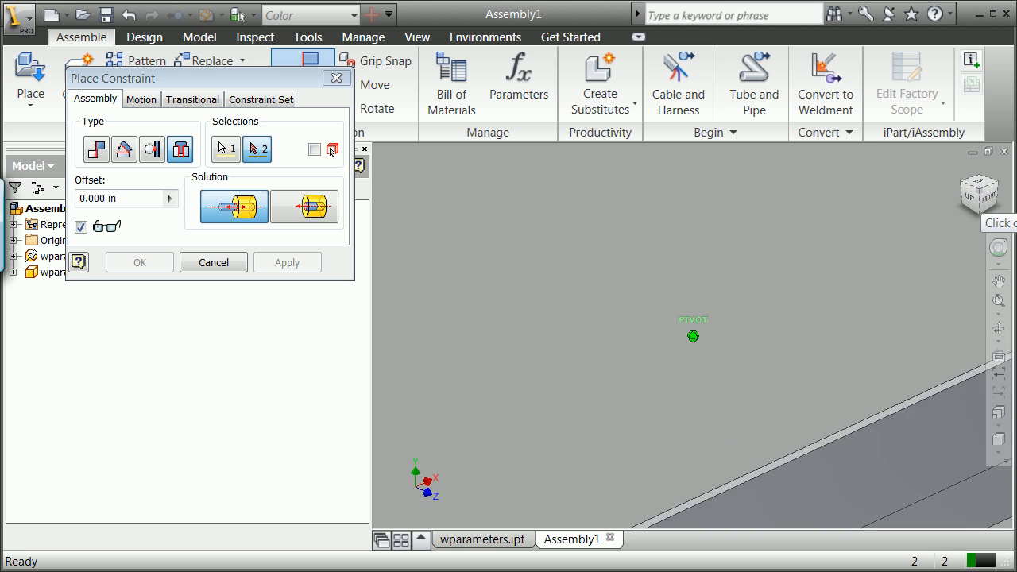
{"action": "scroll", "coordinate": [966, 239], "scroll_direction": "up", "scroll_amount": 6}
{"action": "scroll", "coordinate": [965, 245], "scroll_direction": "down", "scroll_amount": 5}
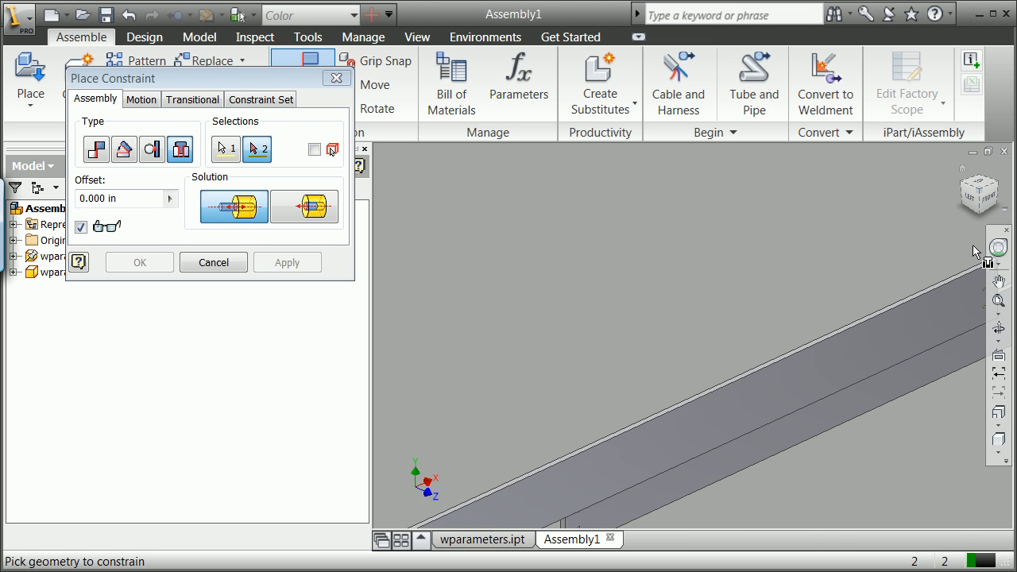
{"action": "left_click", "coordinate": [977, 203]}
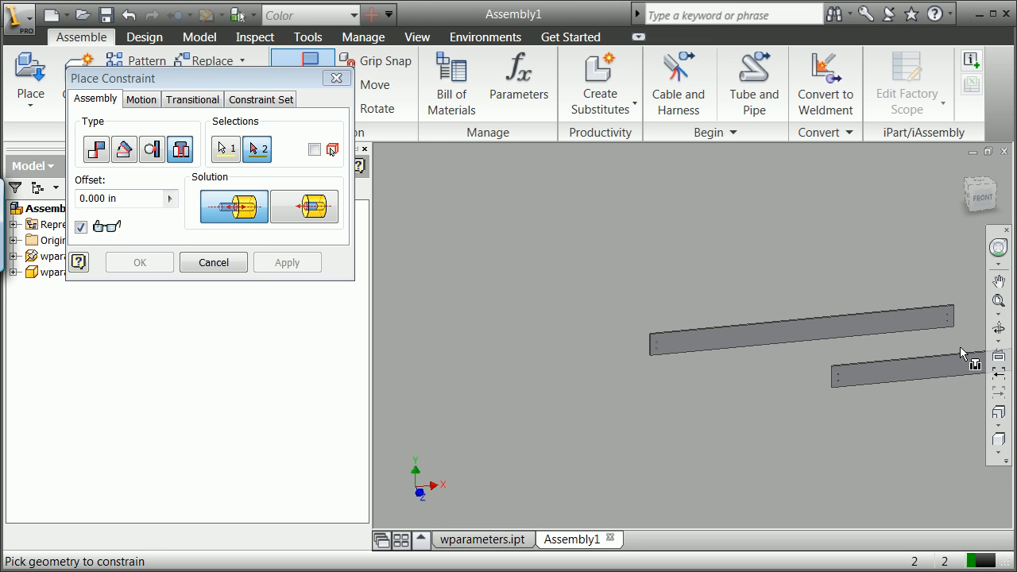
{"action": "scroll", "coordinate": [965, 355], "scroll_direction": "up", "scroll_amount": 4}
{"action": "scroll", "coordinate": [988, 363], "scroll_direction": "down", "scroll_amount": 5}
{"action": "scroll", "coordinate": [981, 332], "scroll_direction": "up", "scroll_amount": 6}
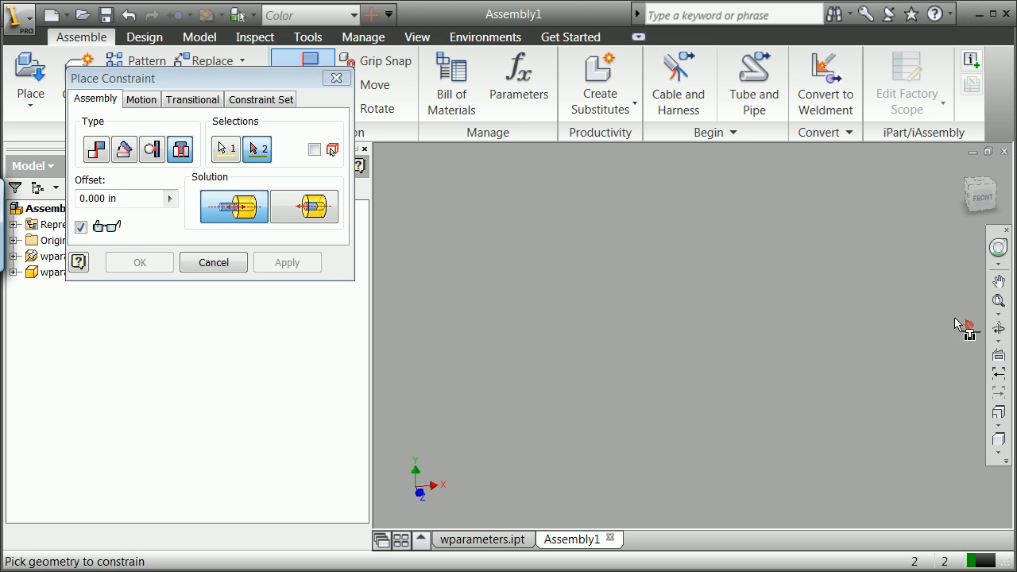
{"action": "scroll", "coordinate": [932, 334], "scroll_direction": "down", "scroll_amount": 5}
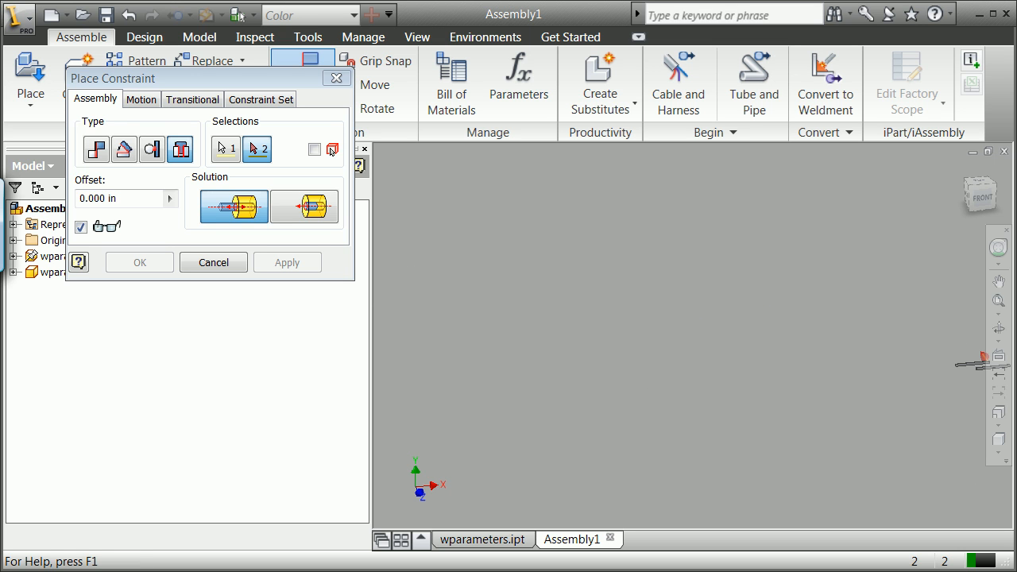